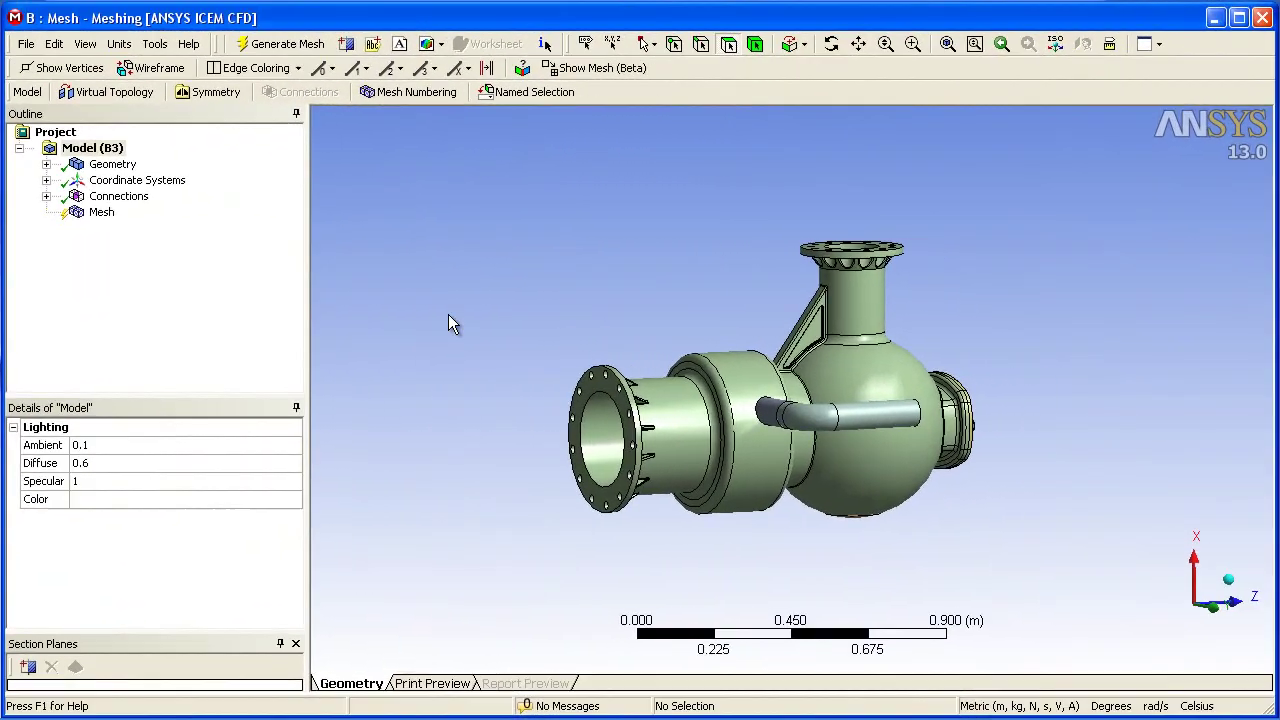
Orbit and zoom around the pump to inspect the inlet flange ribs, side-flange bolt and top flange
{"action": "middle_click_drag", "start_coordinate": [848, 443], "coordinate": [686, 390]}
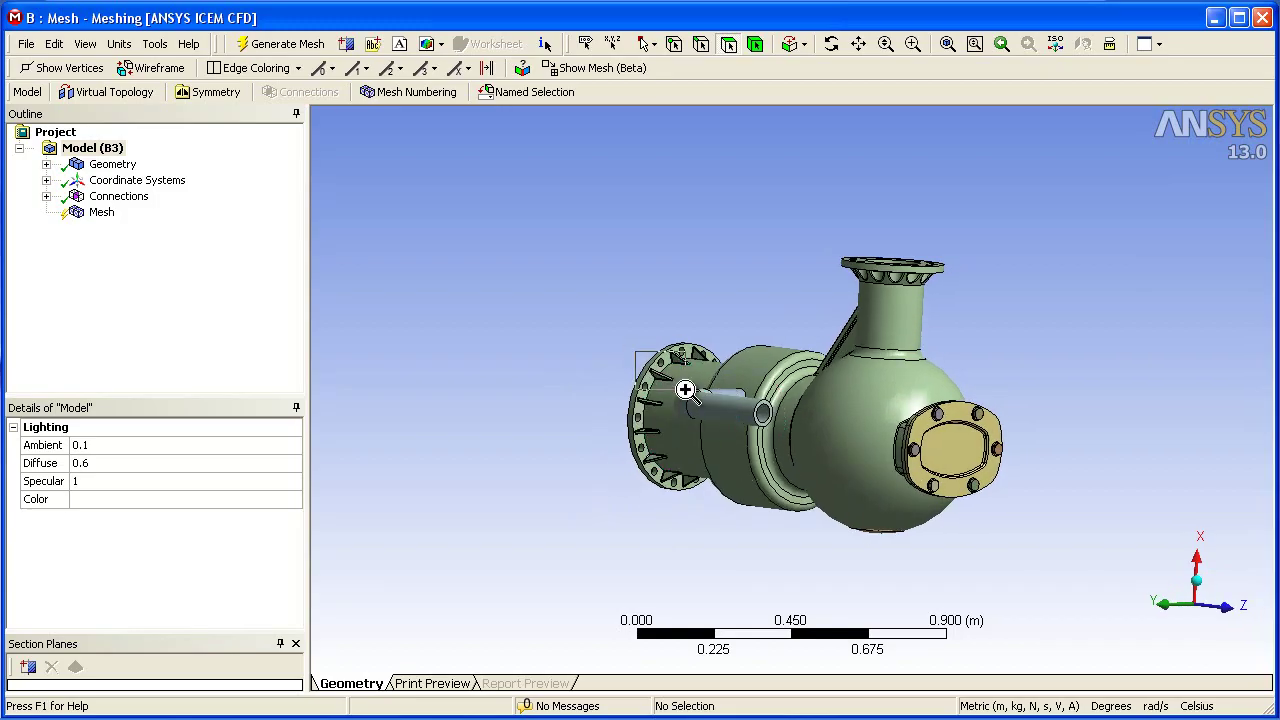
{"action": "right_click_drag", "start_coordinate": [635, 352], "coordinate": [689, 400]}
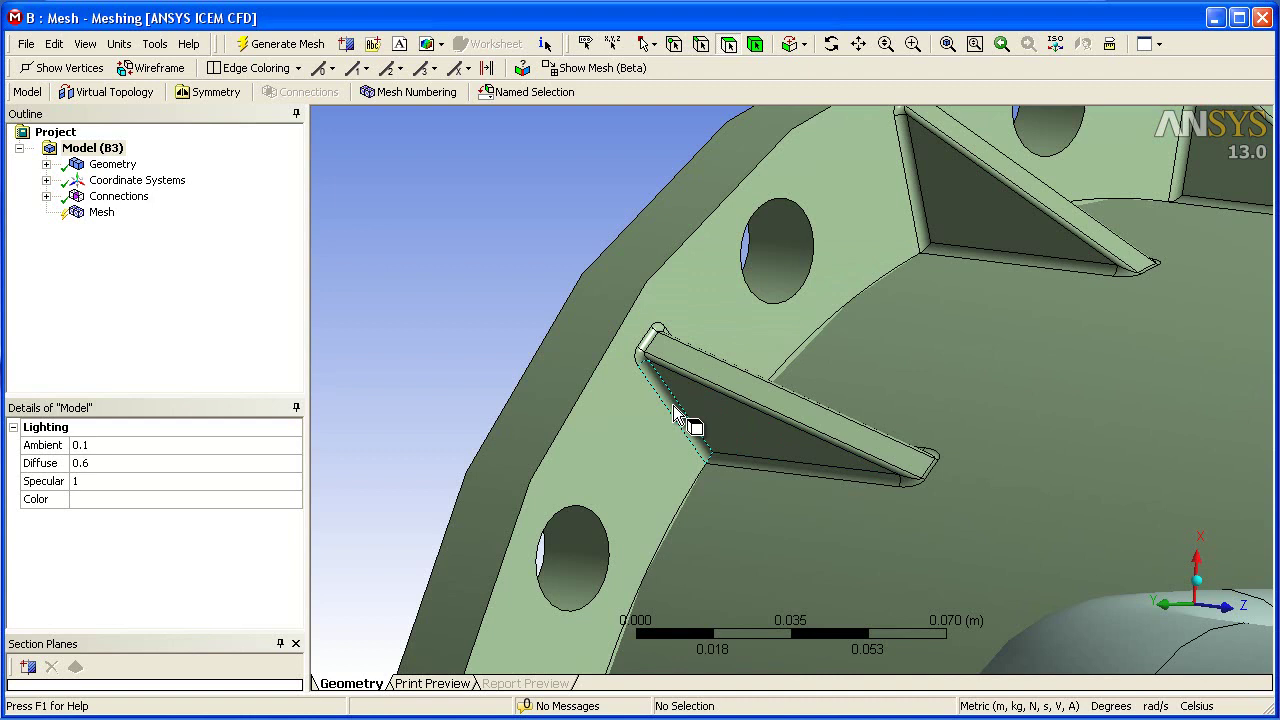
{"action": "left_click", "coordinate": [947, 43]}
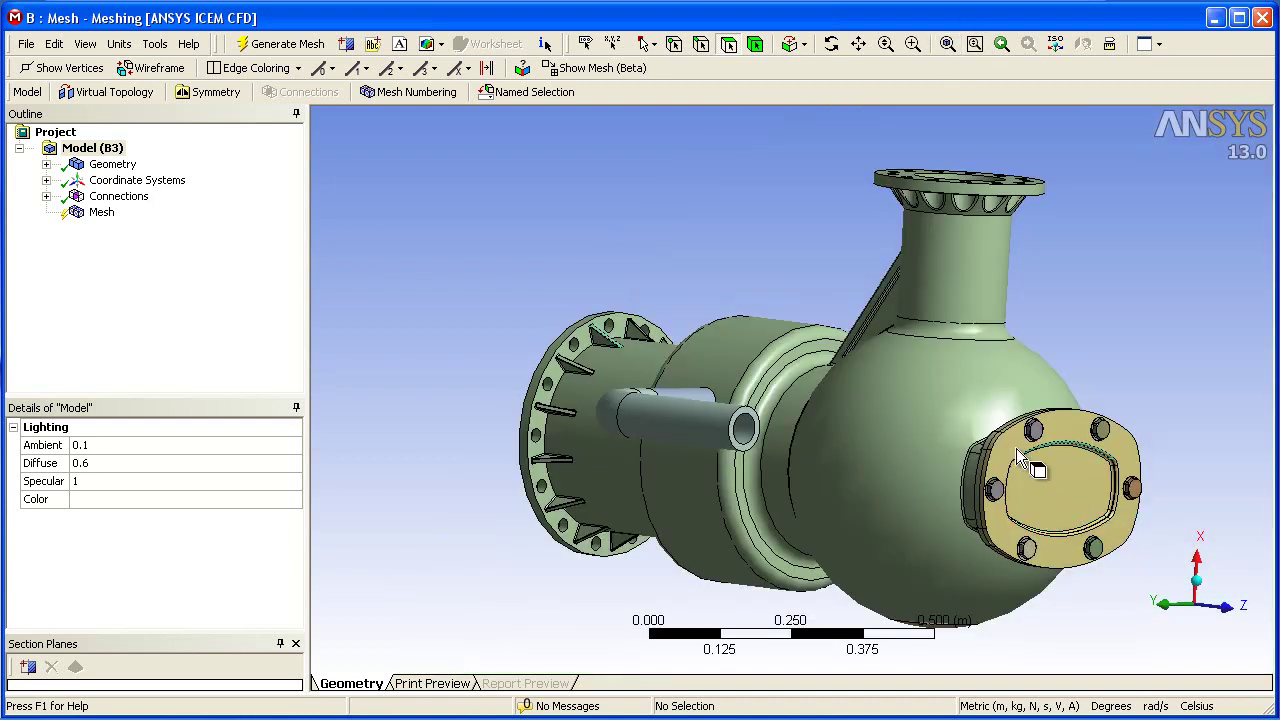
{"action": "right_click_drag", "start_coordinate": [1016, 406], "coordinate": [1082, 476]}
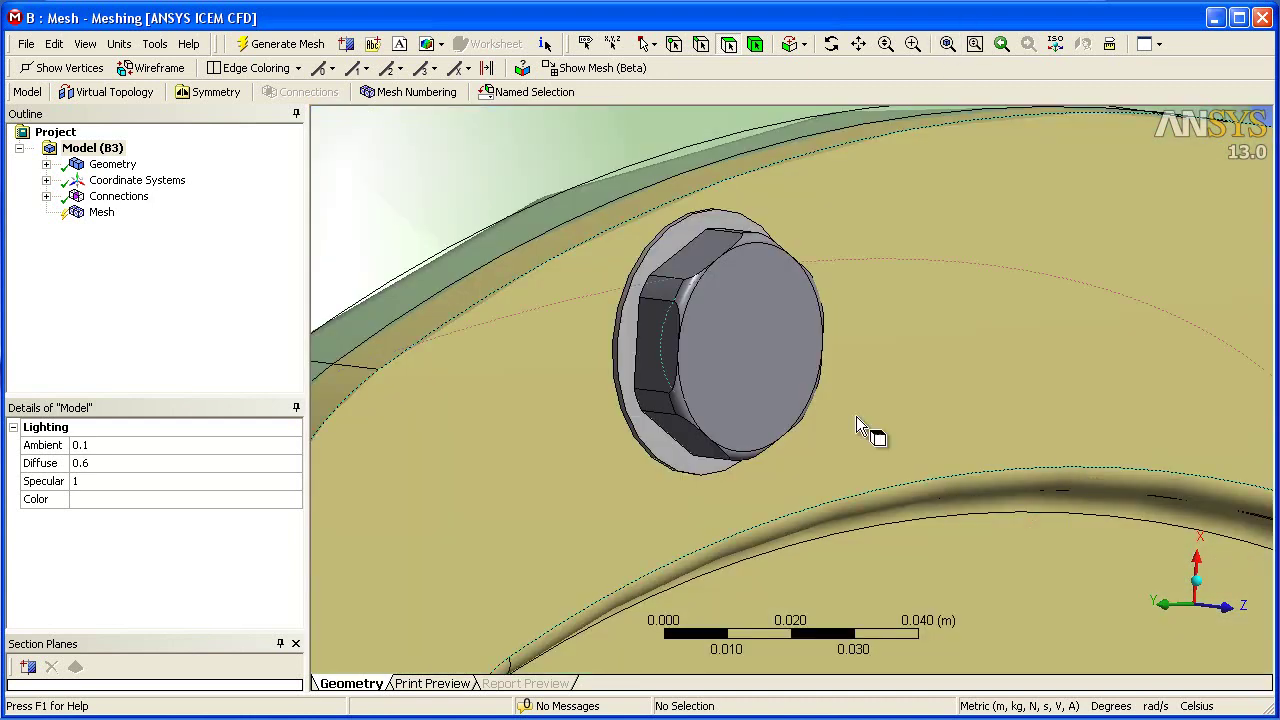
{"action": "left_click", "coordinate": [947, 43]}
{"action": "middle_click_drag", "start_coordinate": [950, 278], "coordinate": [966, 200]}
{"action": "right_click_drag", "start_coordinate": [909, 163], "coordinate": [920, 229]}
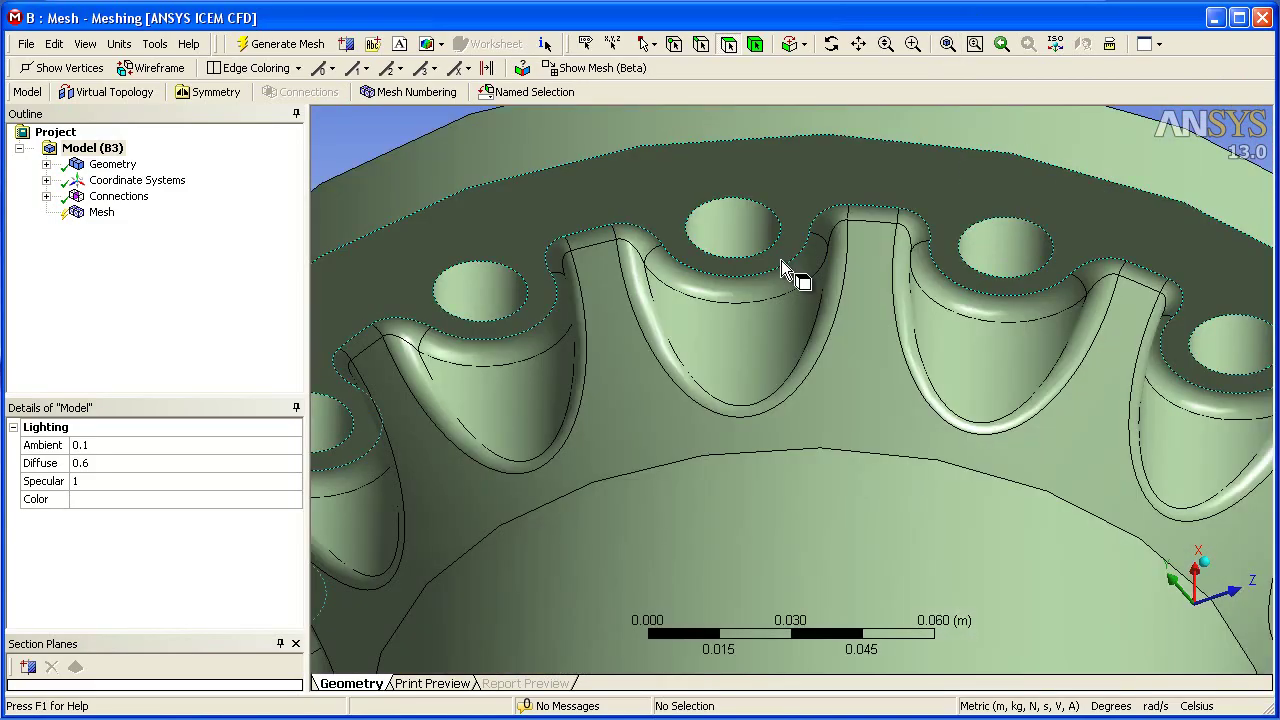
{"action": "left_click", "coordinate": [947, 43]}
{"action": "middle_click_drag", "start_coordinate": [830, 410], "coordinate": [931, 447]}
Set the mesh's advanced size function to On: Proximity with 2 cells across gap
{"action": "left_click", "coordinate": [101, 212]}
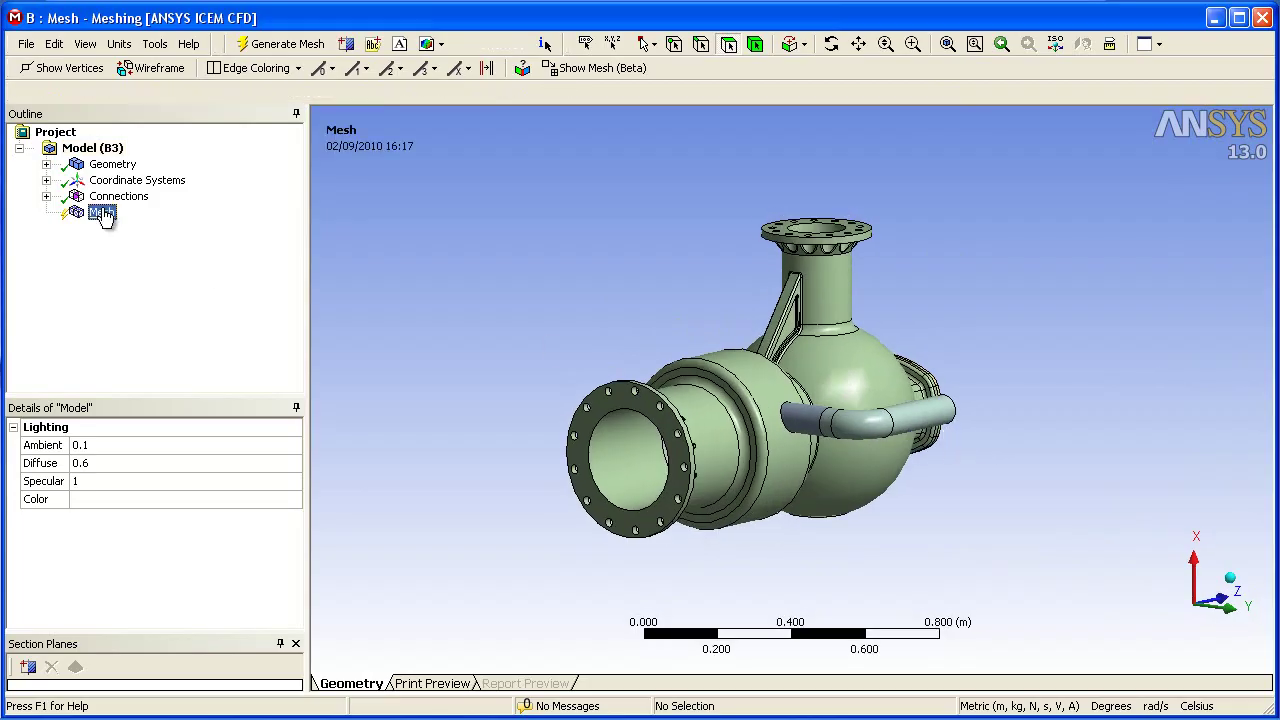
{"action": "double_click", "coordinate": [29, 484]}
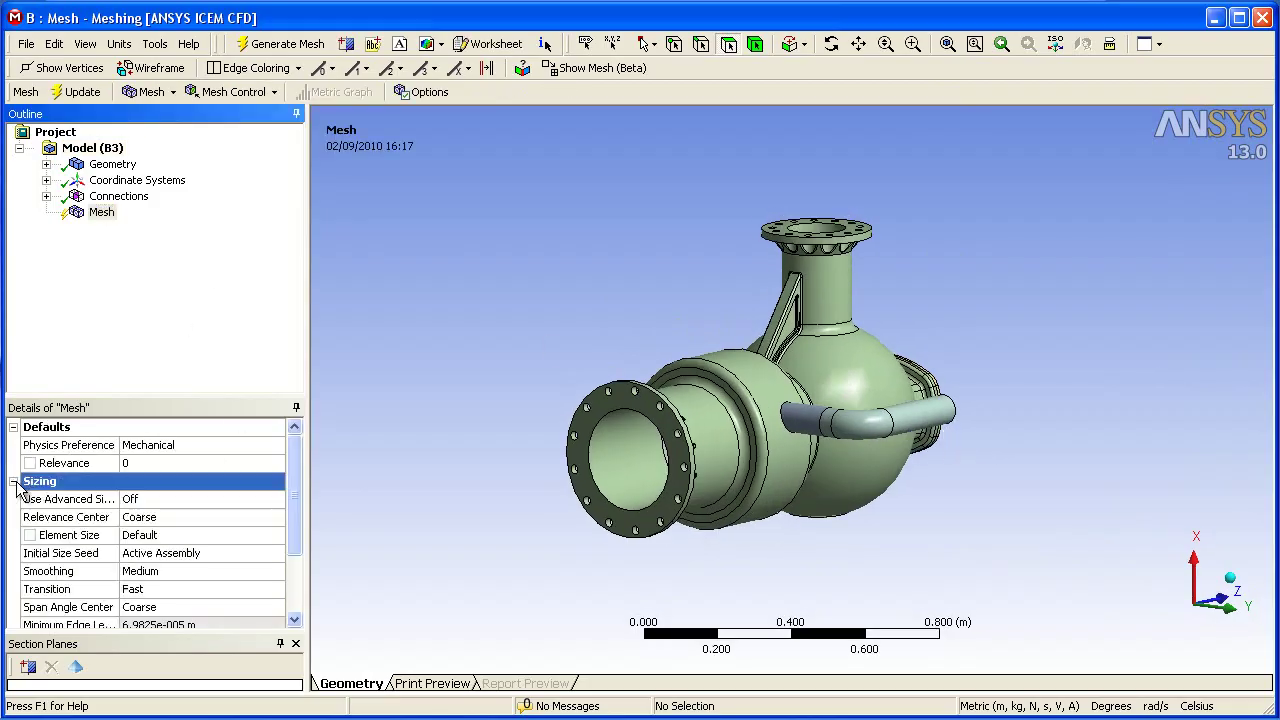
{"action": "left_click", "coordinate": [195, 504]}
{"action": "left_click", "coordinate": [276, 501]}
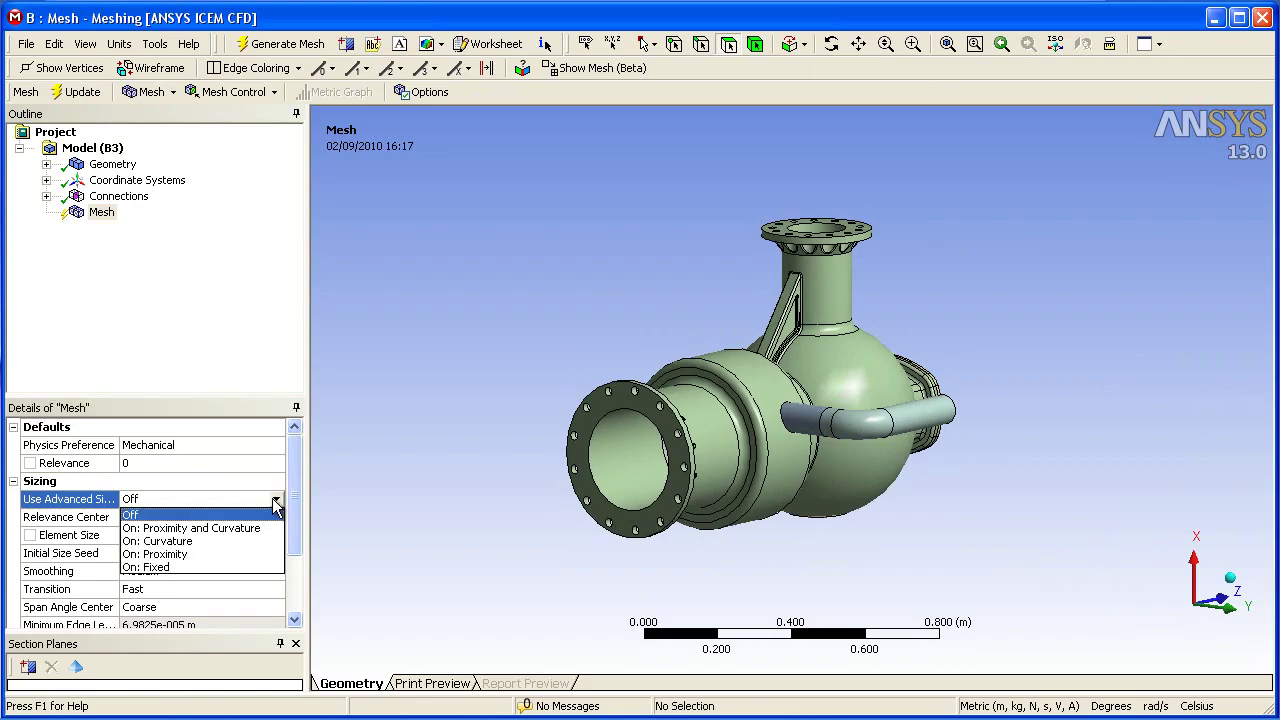
{"action": "left_click", "coordinate": [183, 548]}
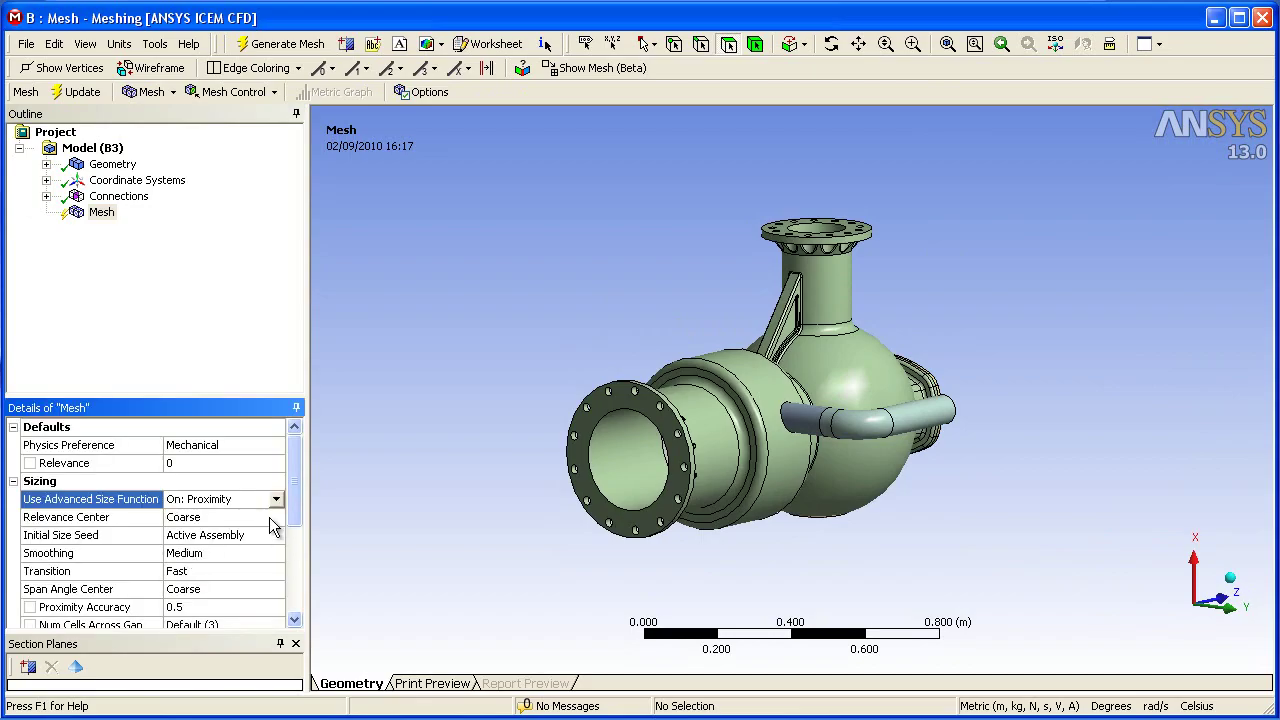
{"action": "left_click_drag", "start_coordinate": [297, 494], "coordinate": [286, 528]}
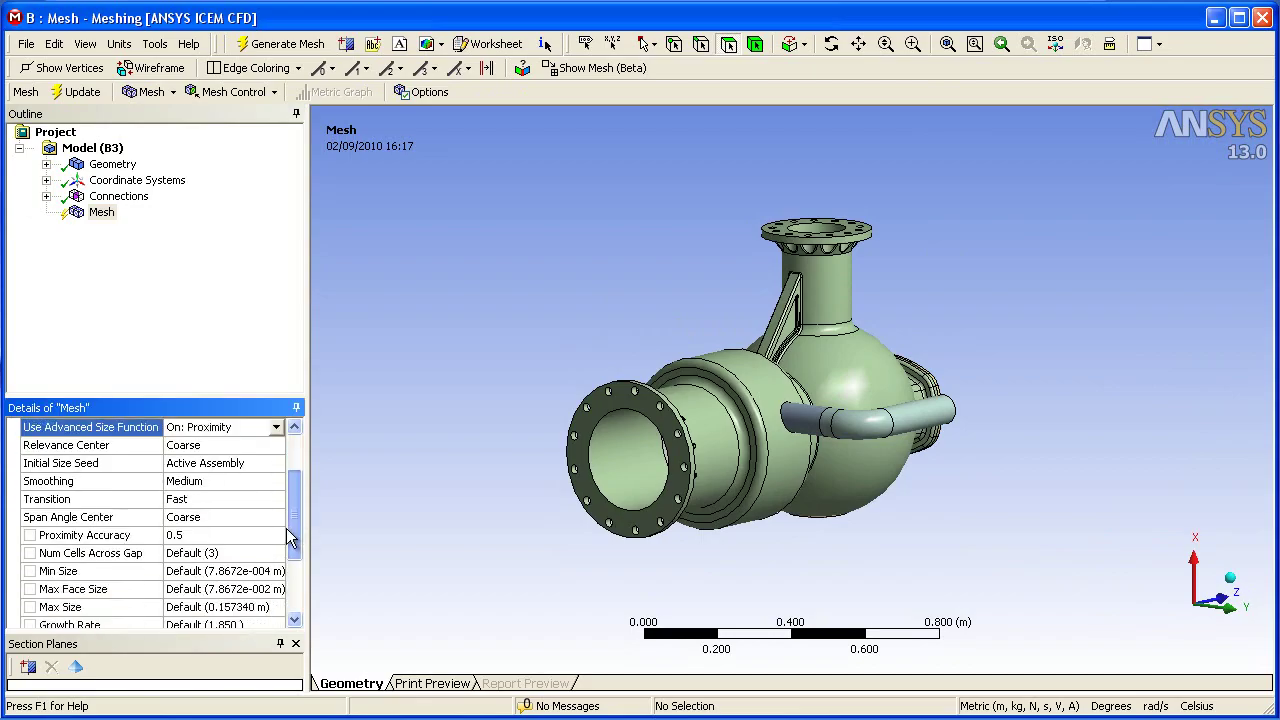
{"action": "left_click", "coordinate": [194, 553]}
{"action": "type", "text": "2"}
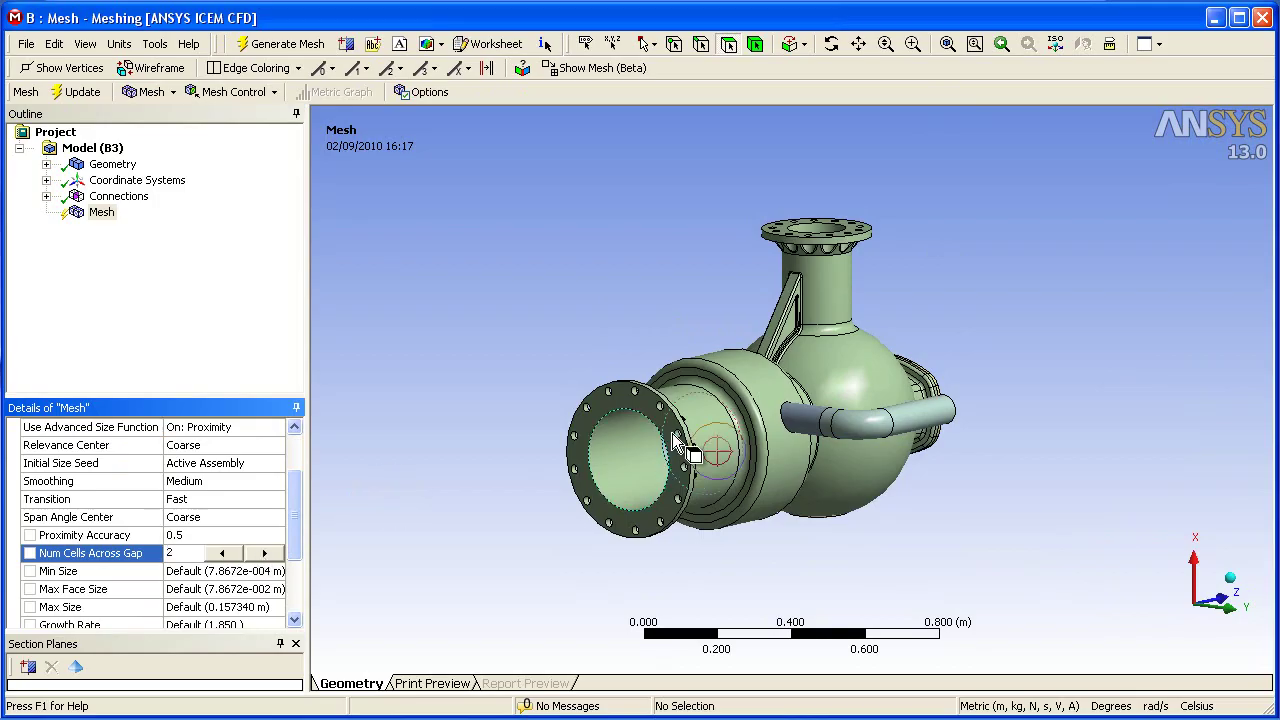
Set the proximity Min Size to 4e-3 m
{"action": "middle_click_drag", "start_coordinate": [703, 425], "coordinate": [557, 369]}
{"action": "scroll", "coordinate": [574, 354], "scroll_direction": "up", "scroll_amount": 5}
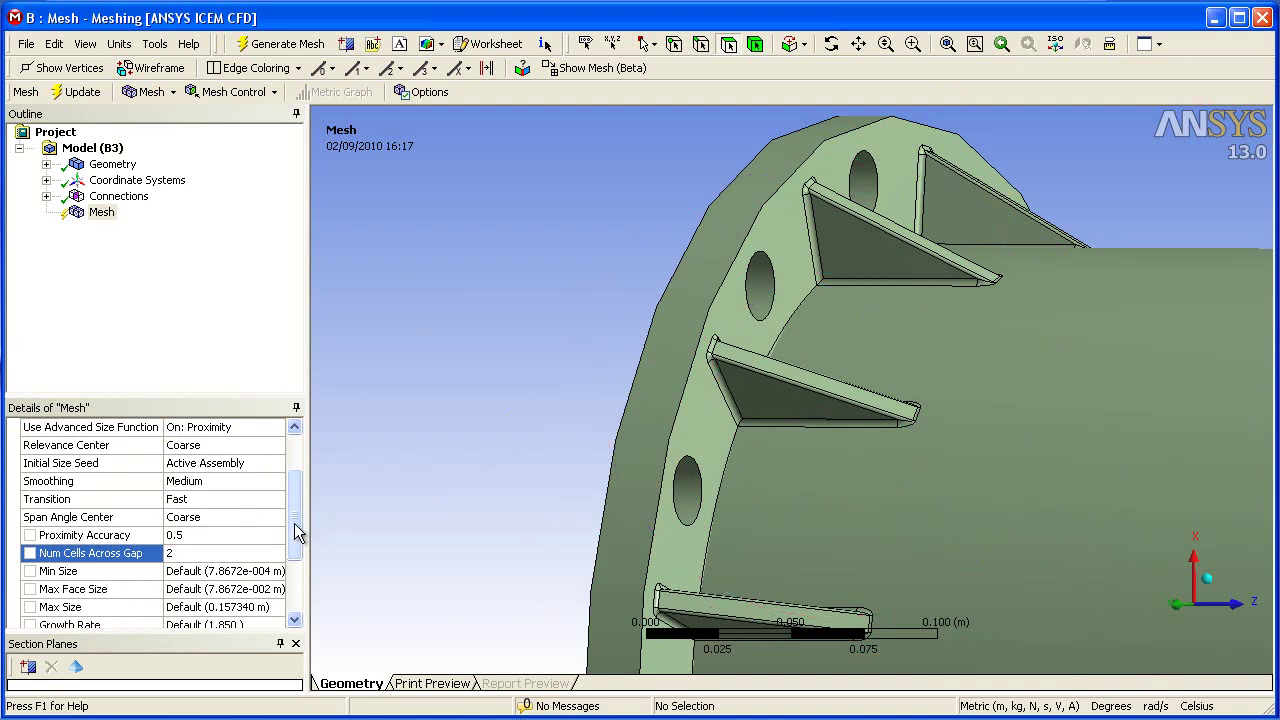
{"action": "left_click_drag", "start_coordinate": [294, 523], "coordinate": [294, 535]}
{"action": "left_click", "coordinate": [225, 553]}
{"action": "type", "text": "0.01"}
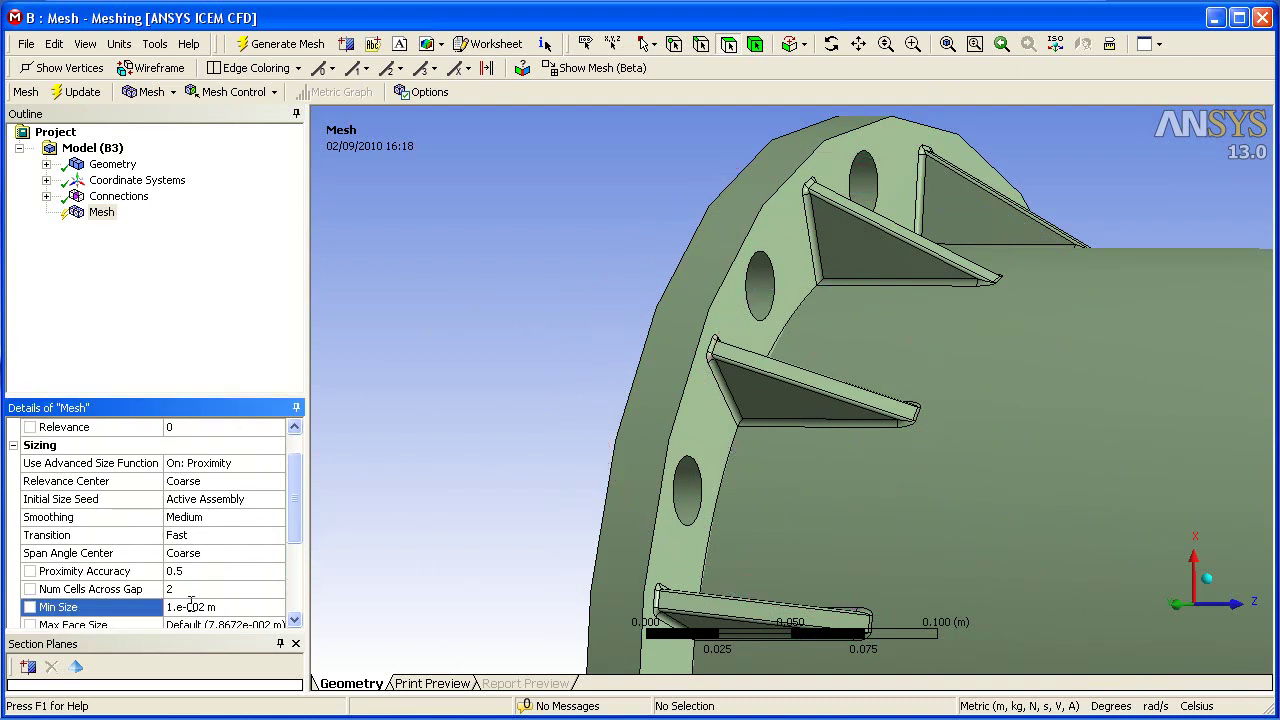
{"action": "left_click", "coordinate": [229, 607]}
{"action": "type", "text": "5"}
{"action": "key", "text": "Return"}
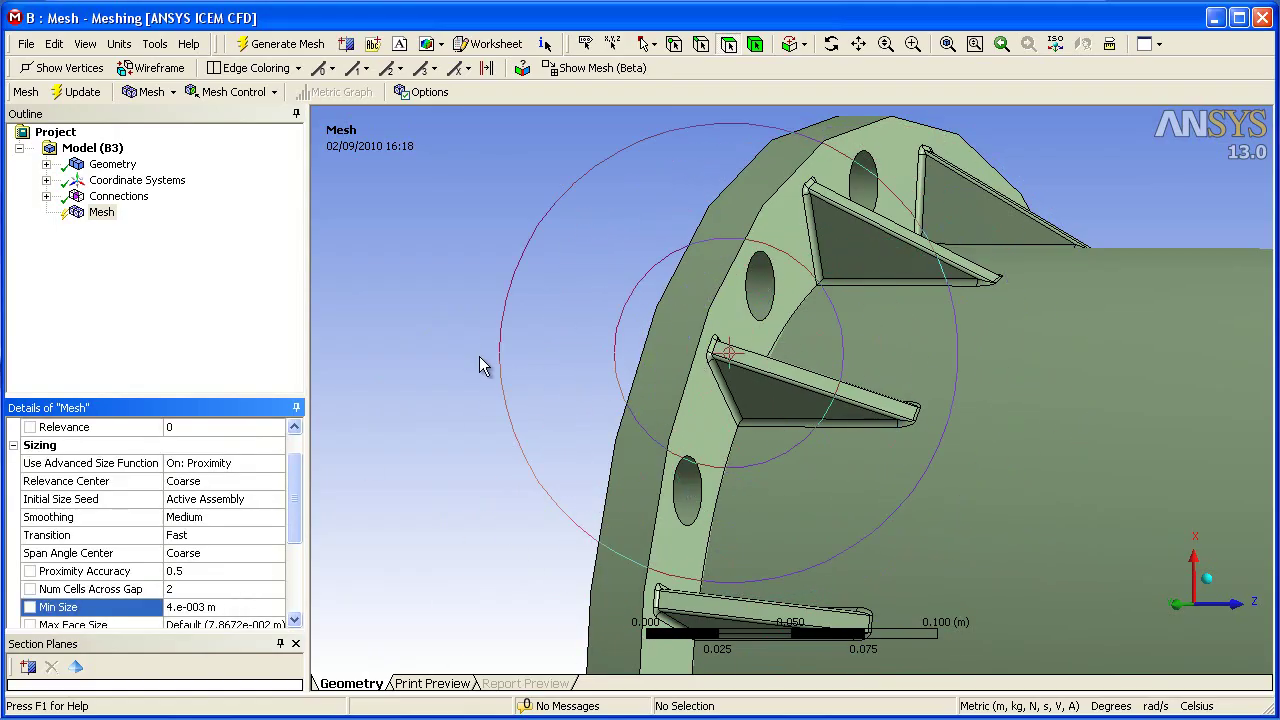
Fit the pump in view and generate the mesh
{"action": "left_click", "coordinate": [947, 44]}
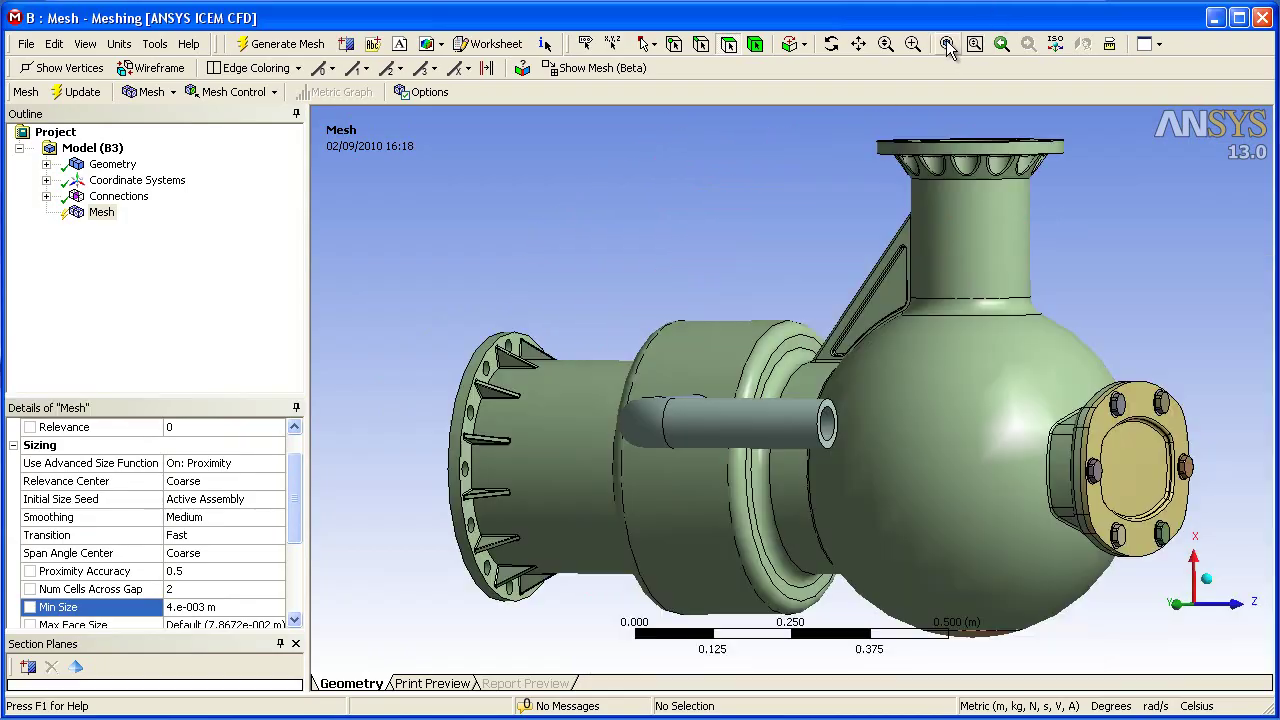
{"action": "left_click", "coordinate": [110, 214]}
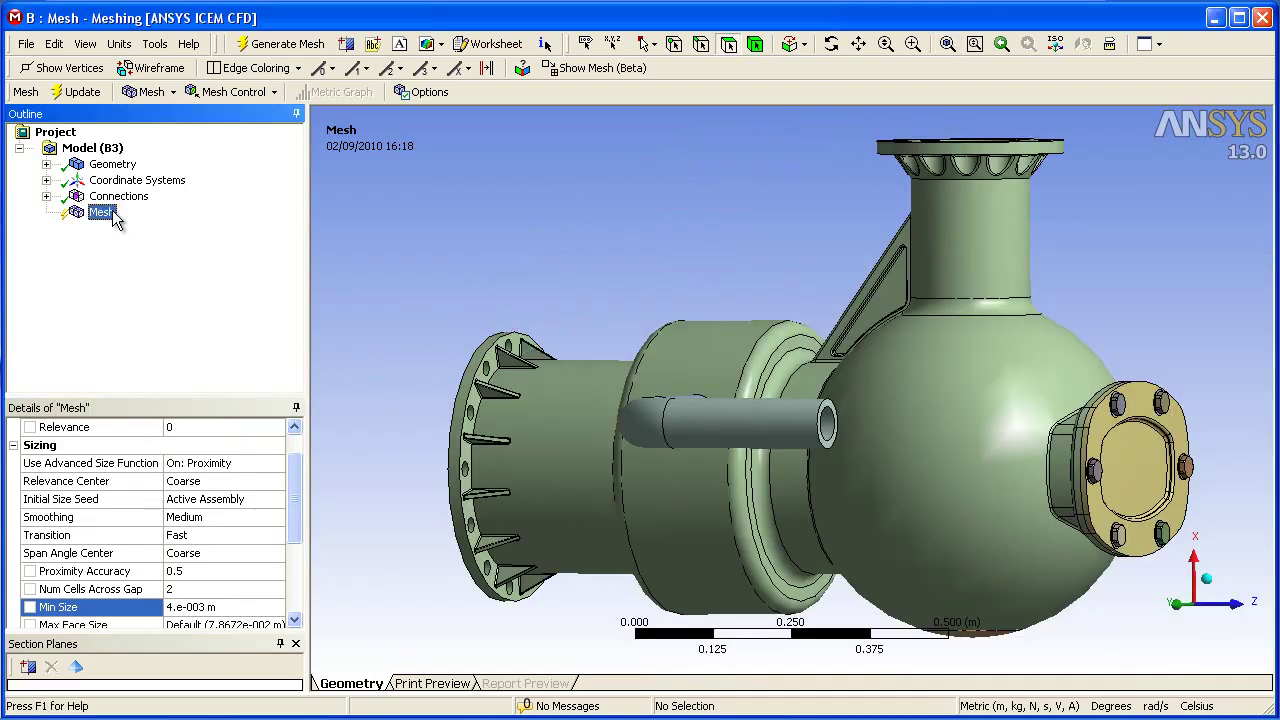
{"action": "right_click", "coordinate": [115, 220]}
{"action": "left_click", "coordinate": [197, 284]}
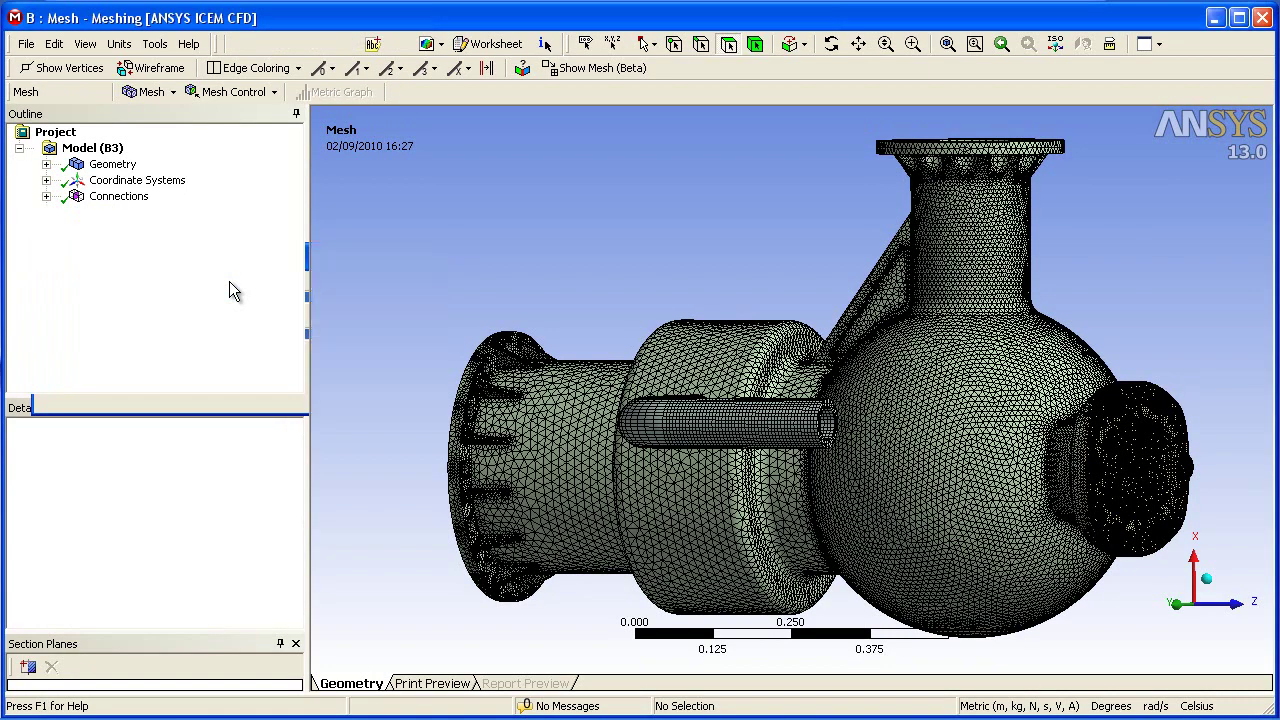
Inspect the new tet mesh at the inlet flange ribs, a side-flange bolt and the top flange
{"action": "middle_click_drag", "start_coordinate": [486, 343], "coordinate": [590, 318]}
{"action": "right_click_drag", "start_coordinate": [590, 318], "coordinate": [700, 262]}
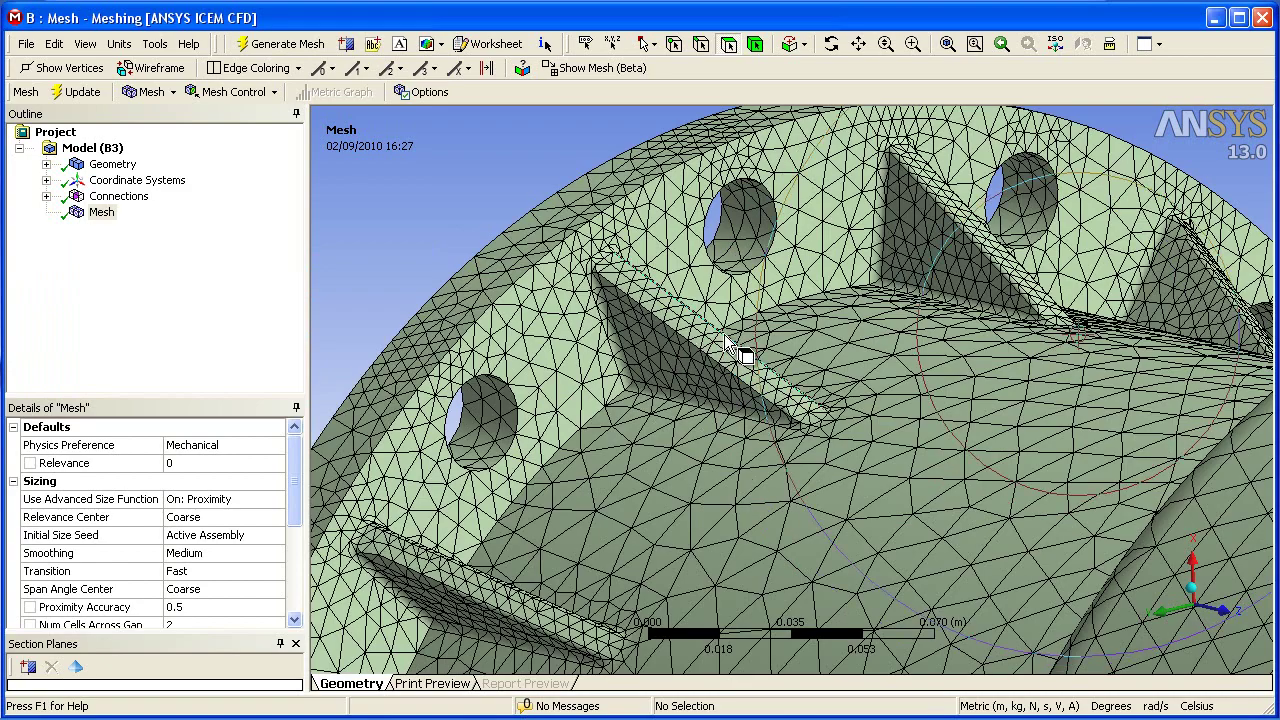
{"action": "left_click", "coordinate": [947, 44]}
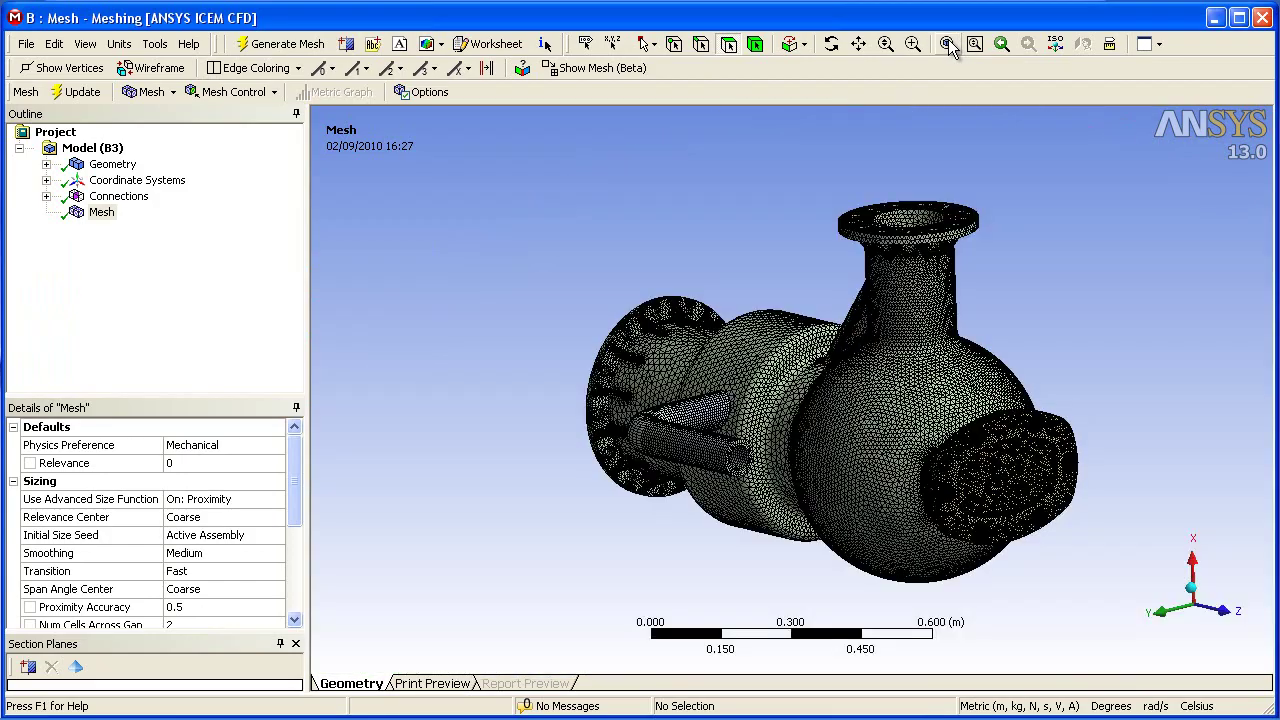
{"action": "right_click_drag", "start_coordinate": [962, 430], "coordinate": [995, 455]}
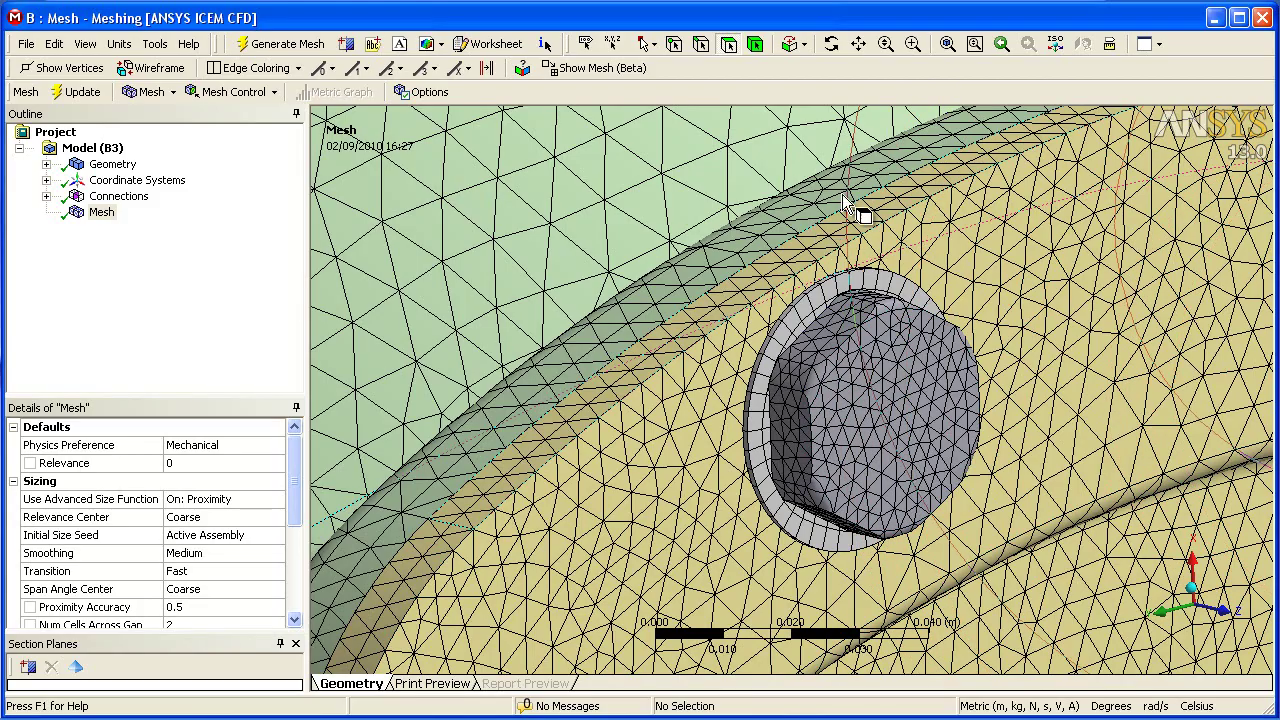
{"action": "left_click", "coordinate": [947, 44]}
{"action": "middle_click_drag", "start_coordinate": [1000, 175], "coordinate": [910, 207]}
{"action": "scroll", "coordinate": [957, 234], "scroll_direction": "up", "scroll_amount": 10}
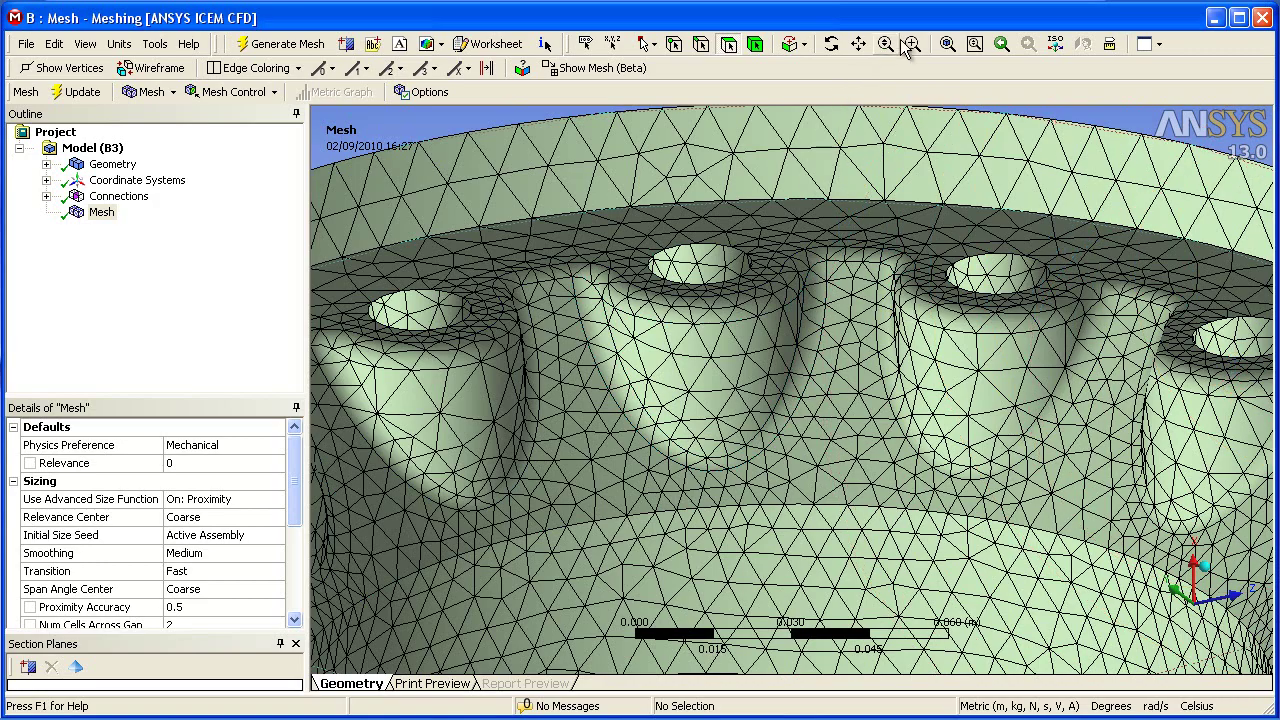
{"action": "left_click", "coordinate": [947, 44]}
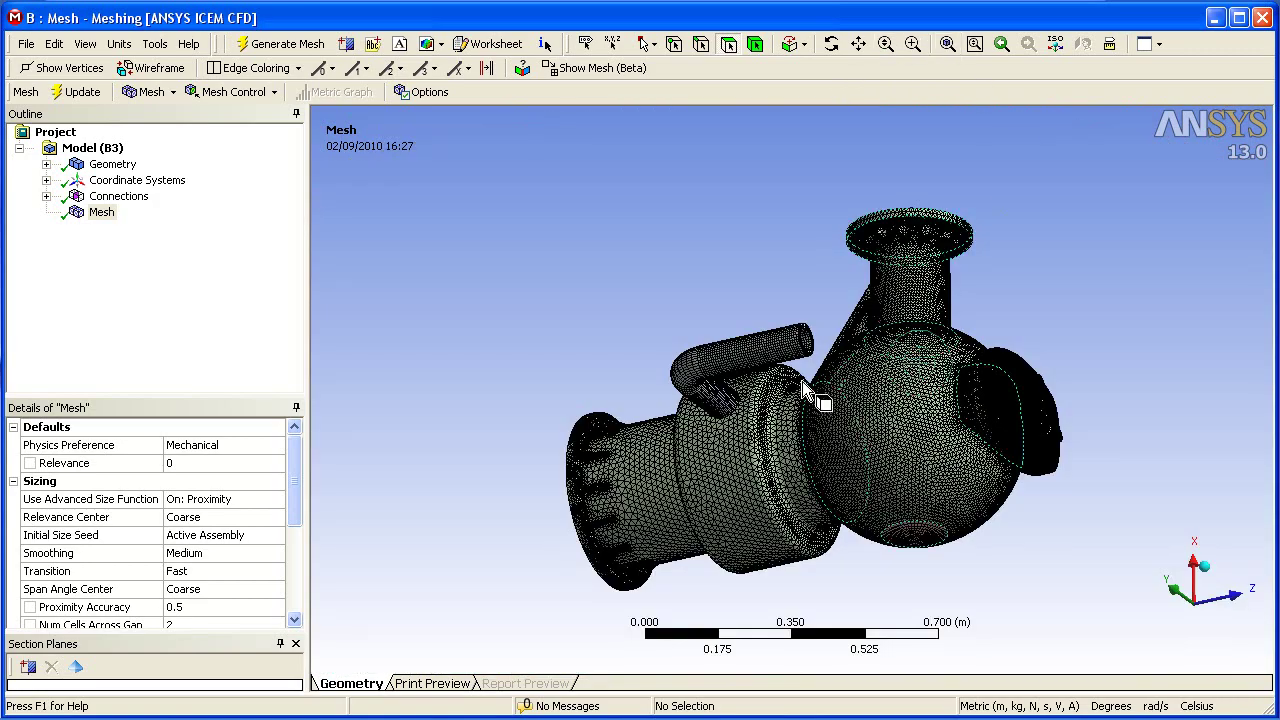
Cut the meshed pump lengthwise with a new section plane
{"action": "middle_click_drag", "start_coordinate": [800, 340], "coordinate": [845, 390]}
{"action": "left_click", "coordinate": [28, 666]}
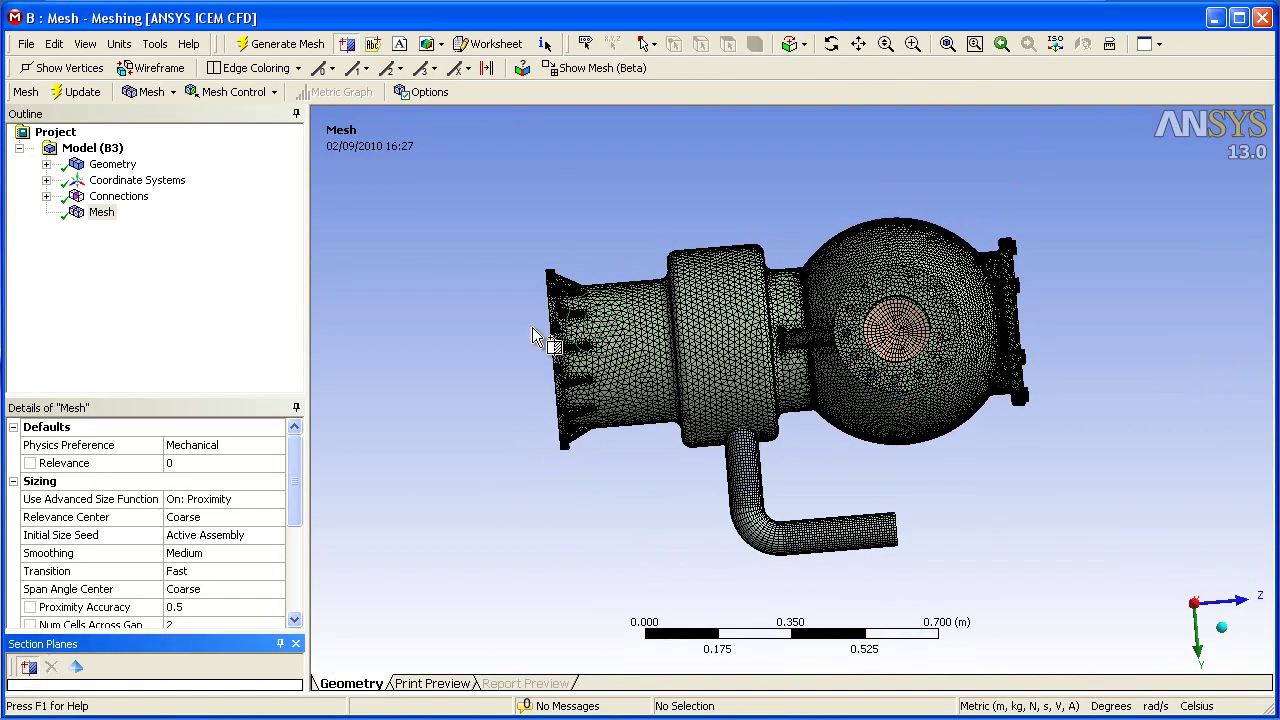
{"action": "mouse_move", "coordinate": [457, 357]}
{"action": "left_mouse_down"}
{"action": "mouse_move", "coordinate": [1182, 309]}
{"action": "mouse_move", "coordinate": [1186, 323]}
{"action": "mouse_move", "coordinate": [1163, 334]}
{"action": "mouse_move", "coordinate": [1120, 311]}
{"action": "left_mouse_up"}
Zoom into the cut and show whole elements along the slice
{"action": "middle_click_drag", "start_coordinate": [852, 250], "coordinate": [856, 224]}
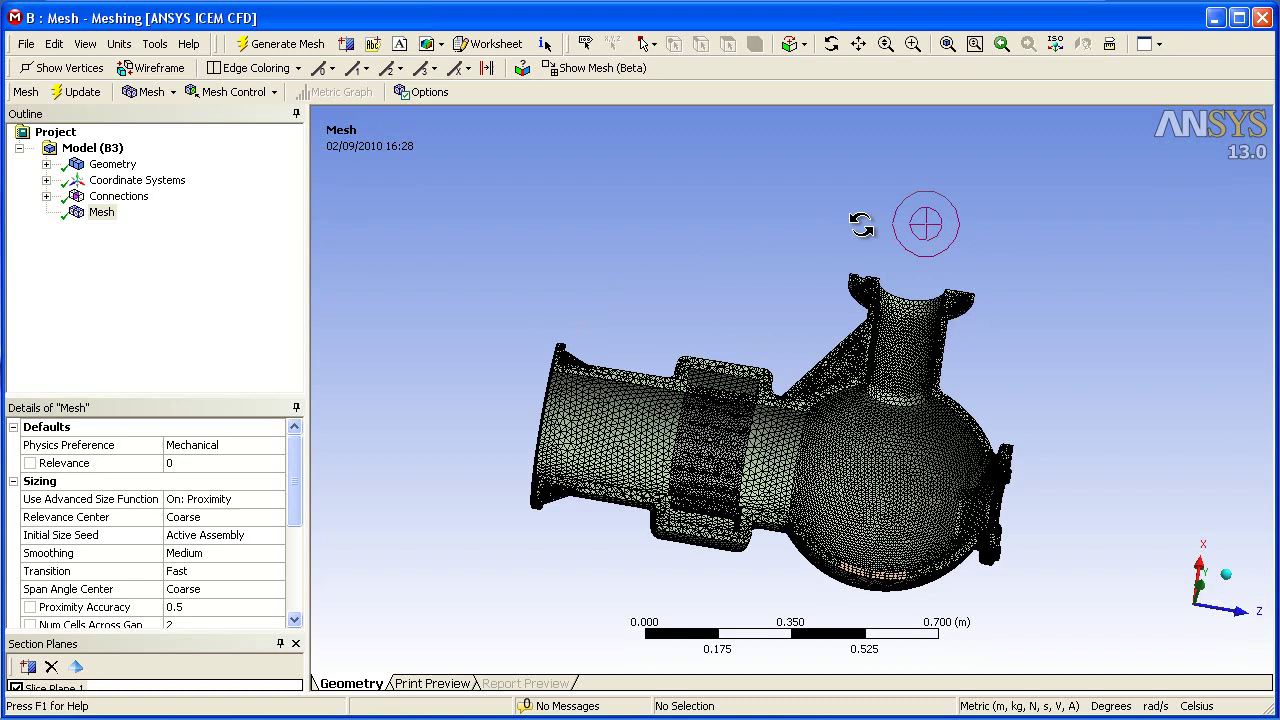
{"action": "middle_click_drag", "start_coordinate": [870, 227], "coordinate": [857, 250]}
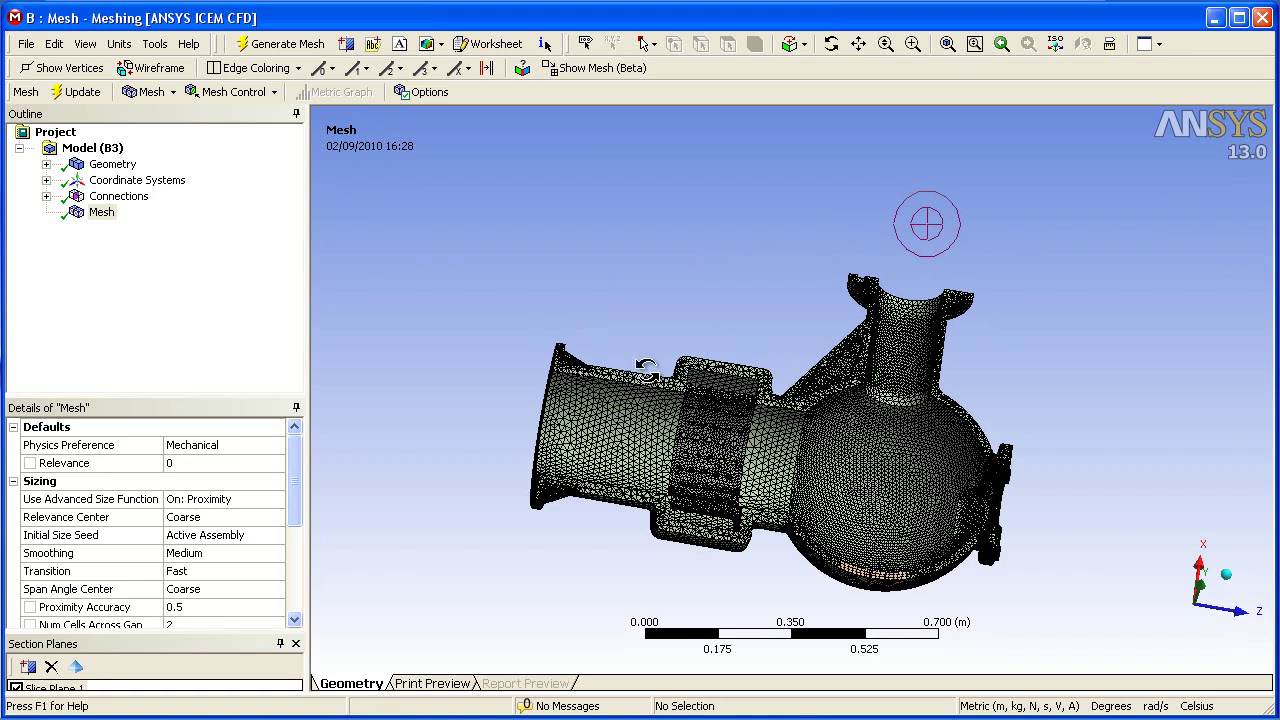
{"action": "left_click_drag", "start_coordinate": [628, 326], "coordinate": [791, 411]}
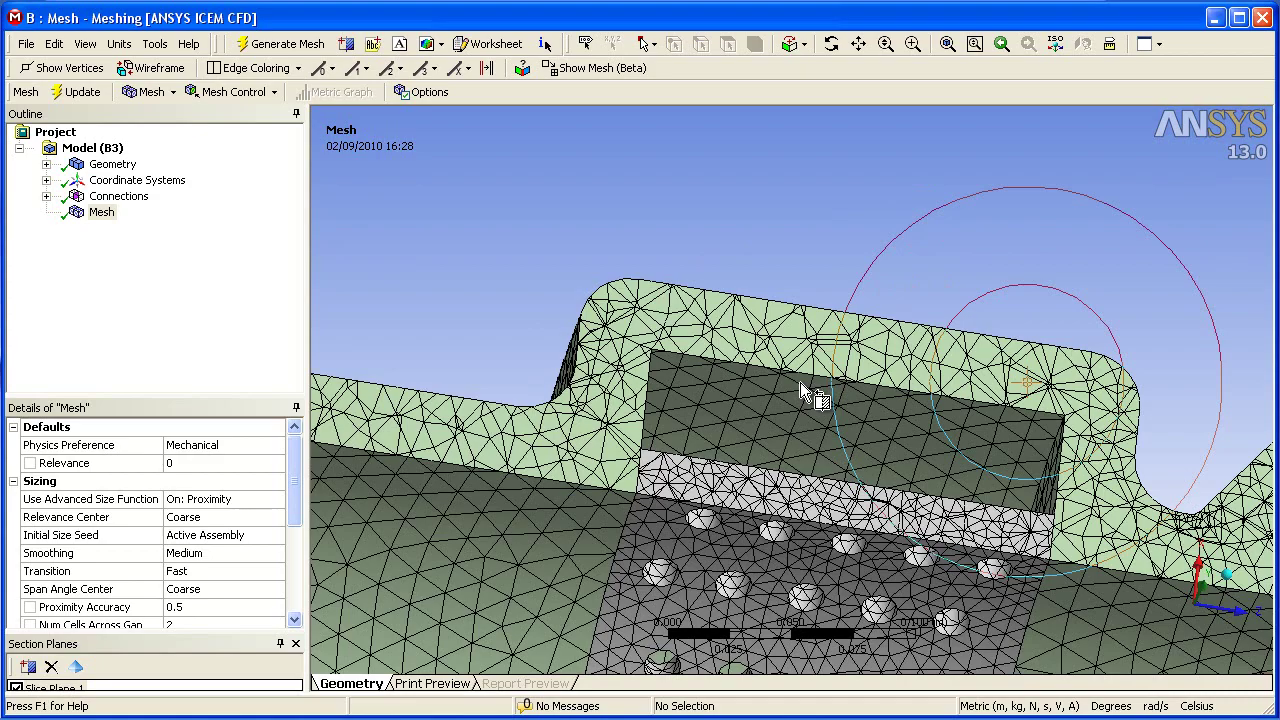
{"action": "left_click", "coordinate": [77, 666]}
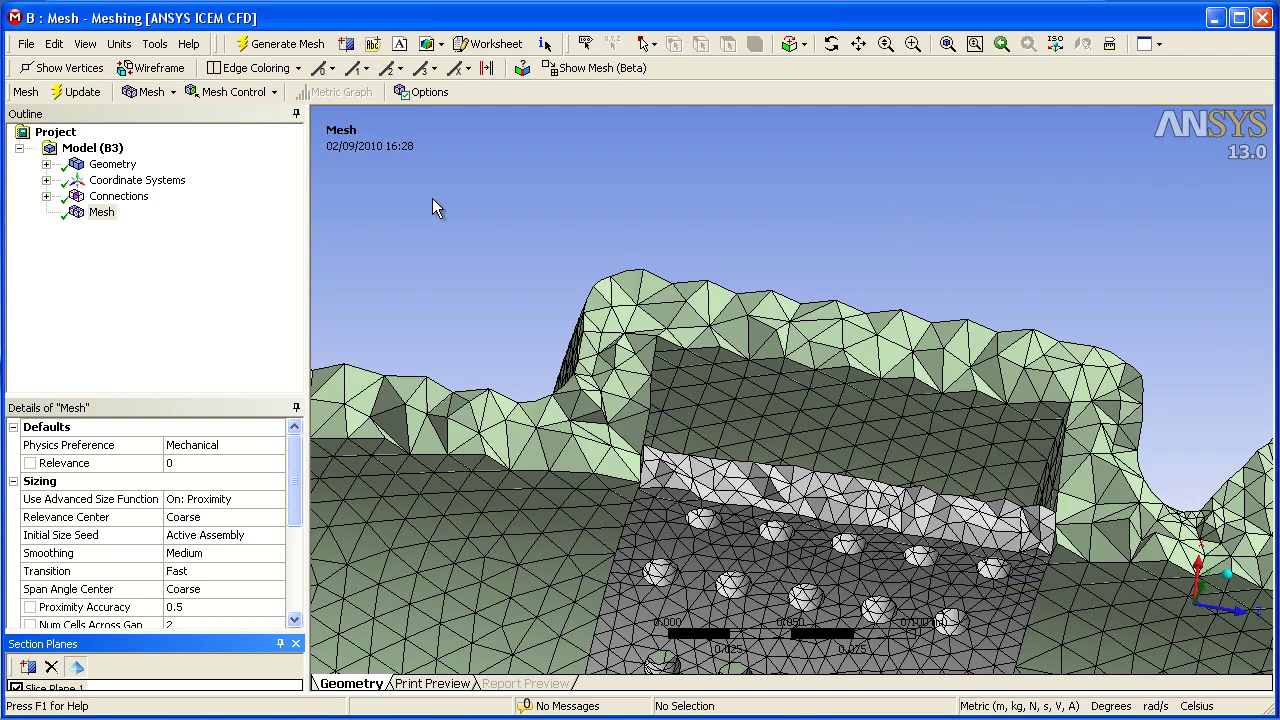
{"action": "left_click", "coordinate": [946, 45]}
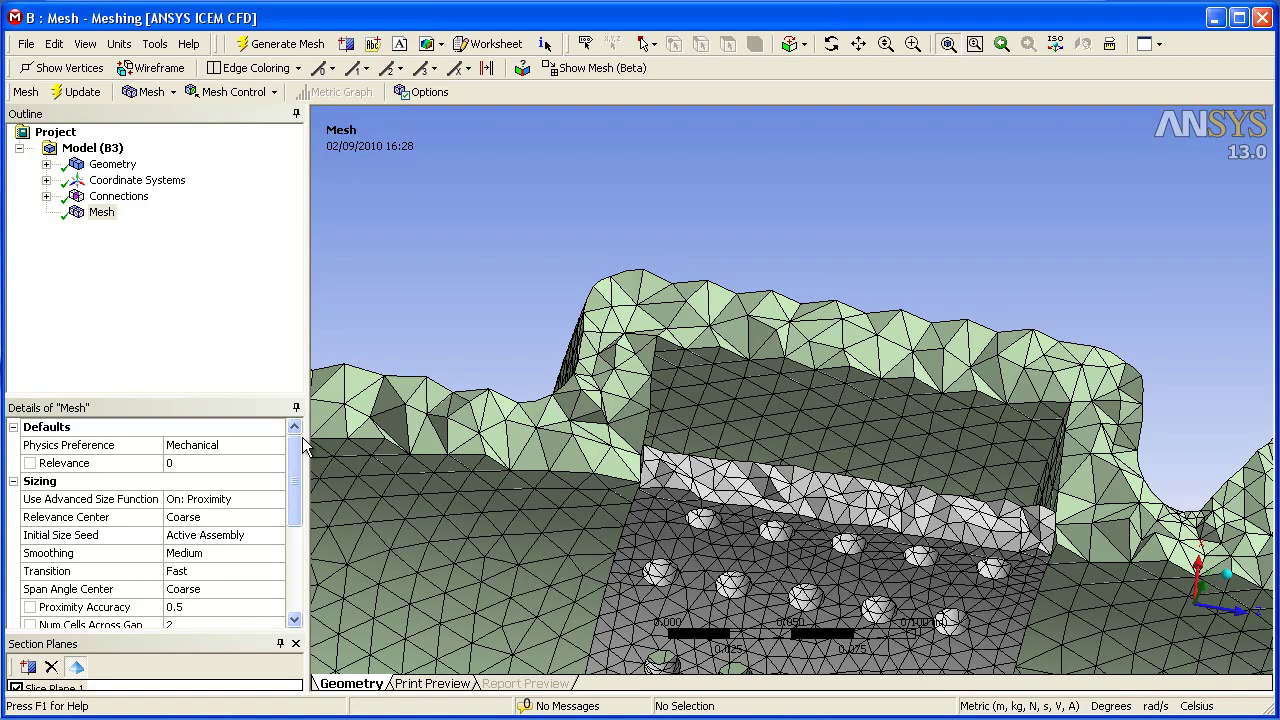
Fit the model and expand Statistics to read 856123 nodes and 505019 elements
{"action": "key", "text": "F7"}
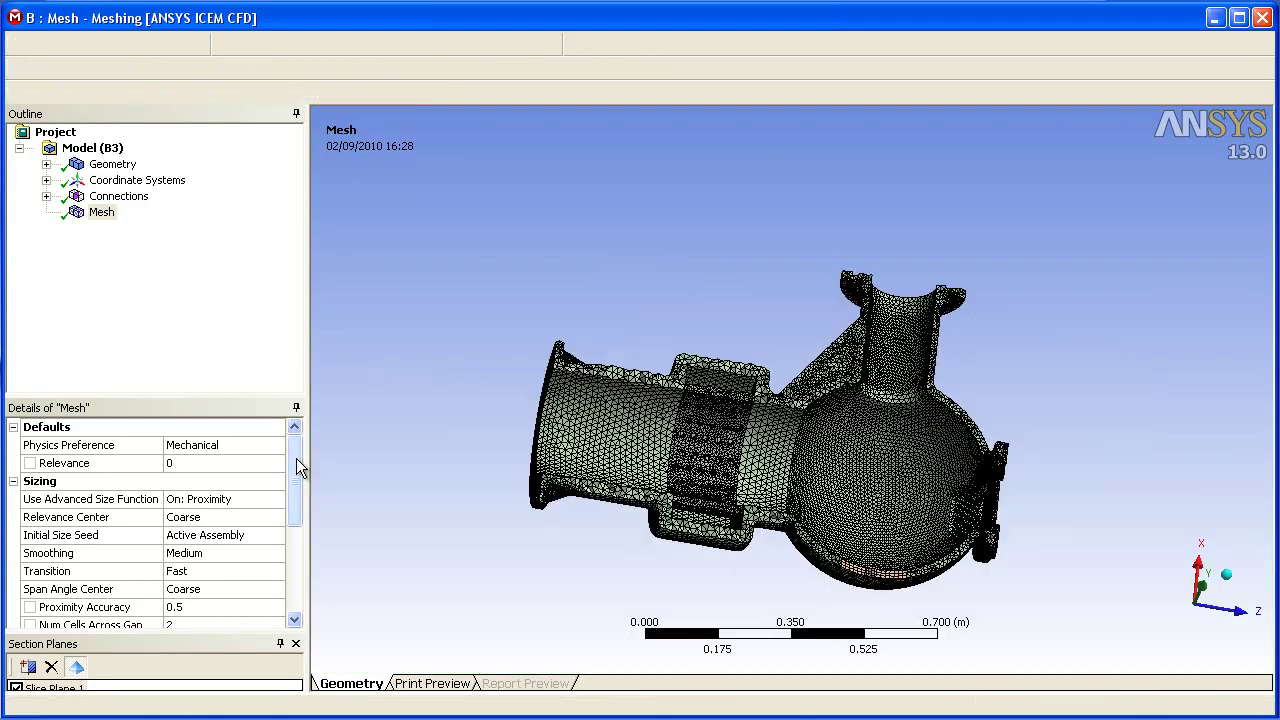
{"action": "left_click_drag", "start_coordinate": [296, 458], "coordinate": [294, 572]}
{"action": "left_click", "coordinate": [13, 607]}
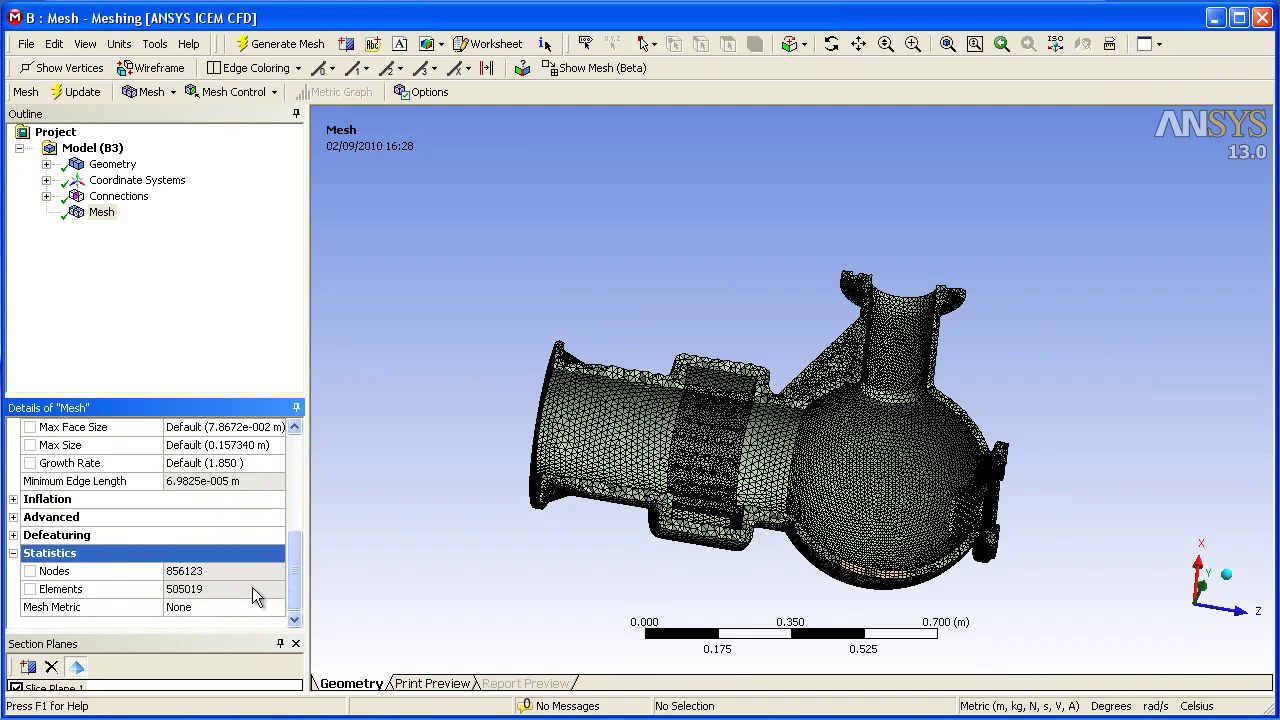
{"action": "left_click", "coordinate": [252, 588]}
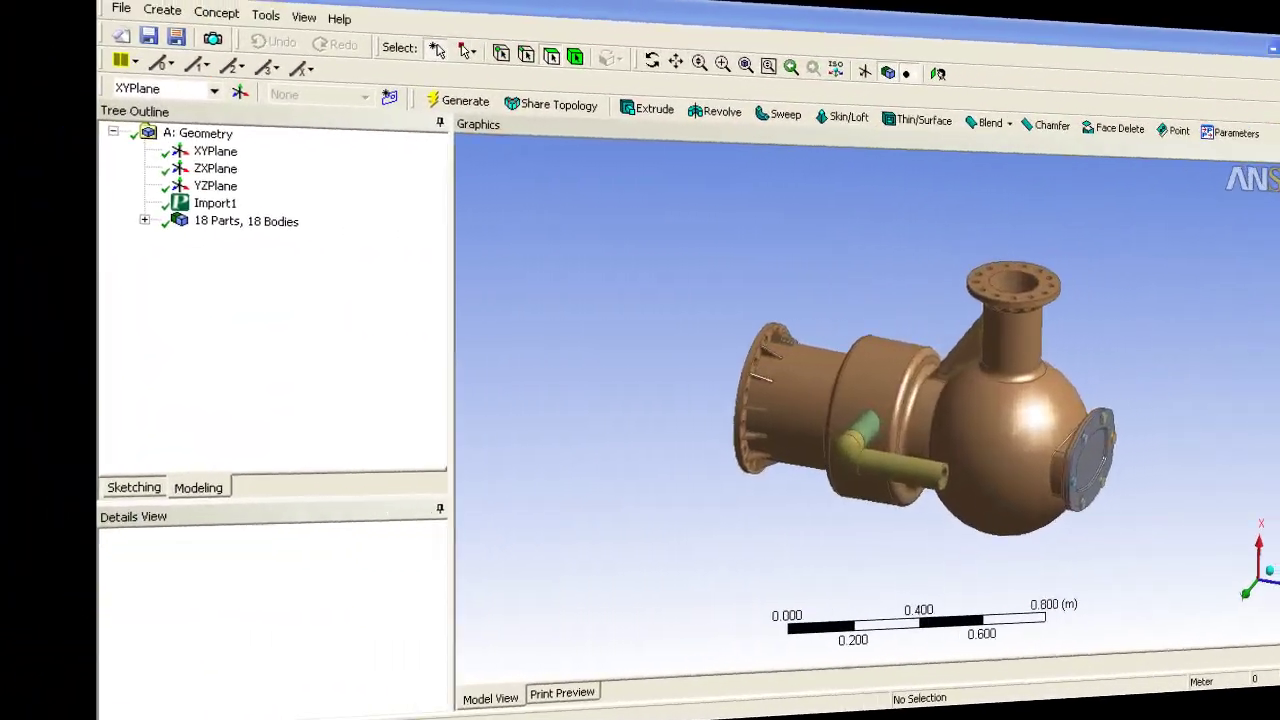
Delete the rib's 10 flood-selected fillet faces with a Face Delete feature
{"action": "middle_click_drag", "start_coordinate": [652, 378], "coordinate": [618, 355]}
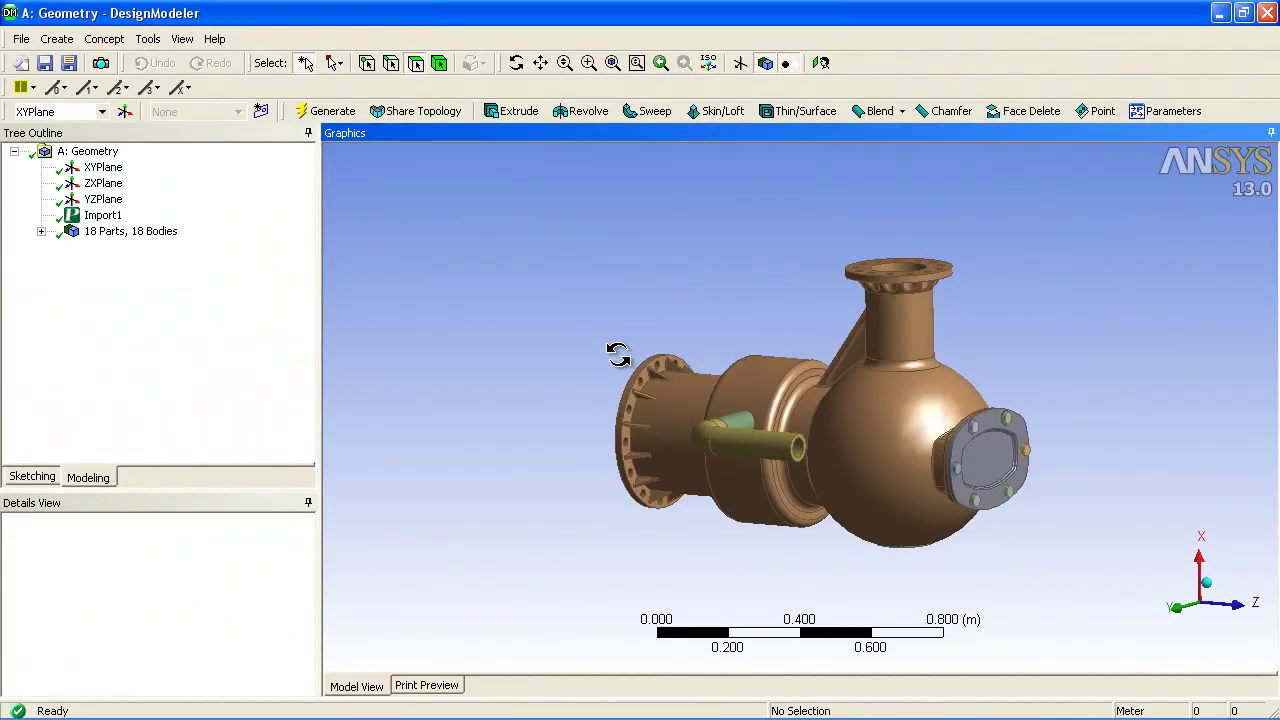
{"action": "right_click_drag", "start_coordinate": [617, 355], "coordinate": [700, 430]}
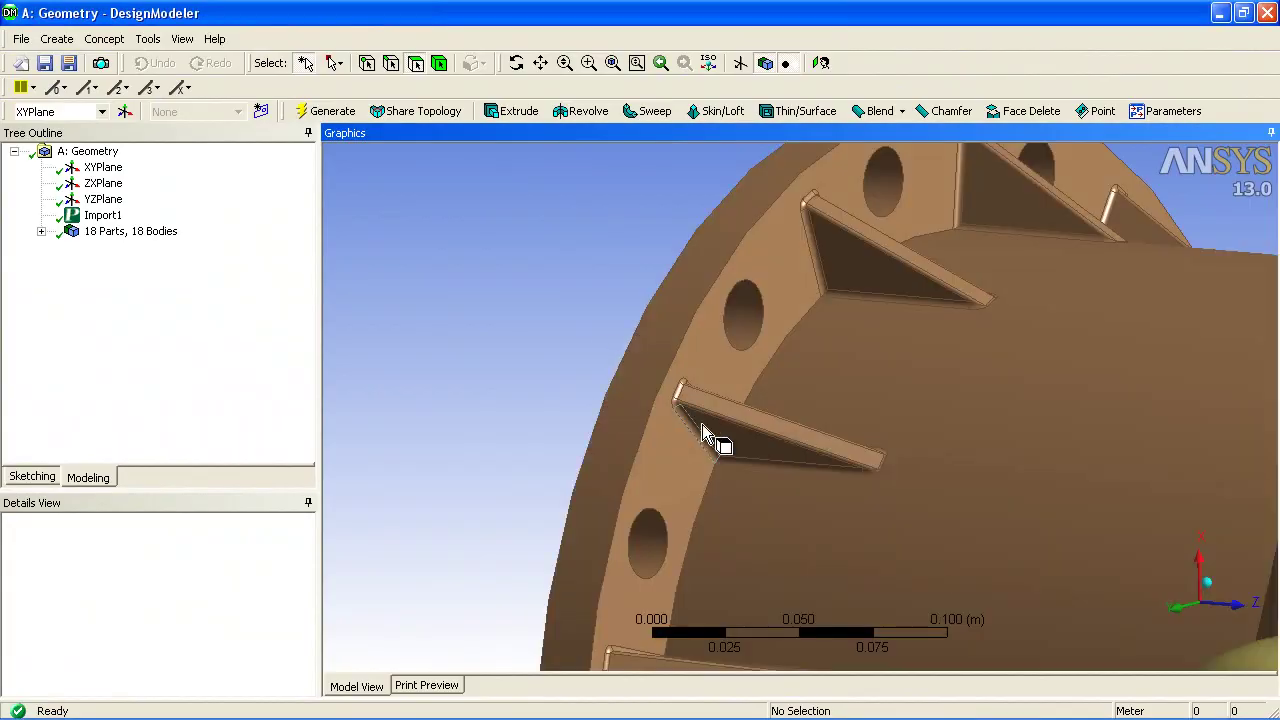
{"action": "right_click_drag", "start_coordinate": [674, 349], "coordinate": [908, 504]}
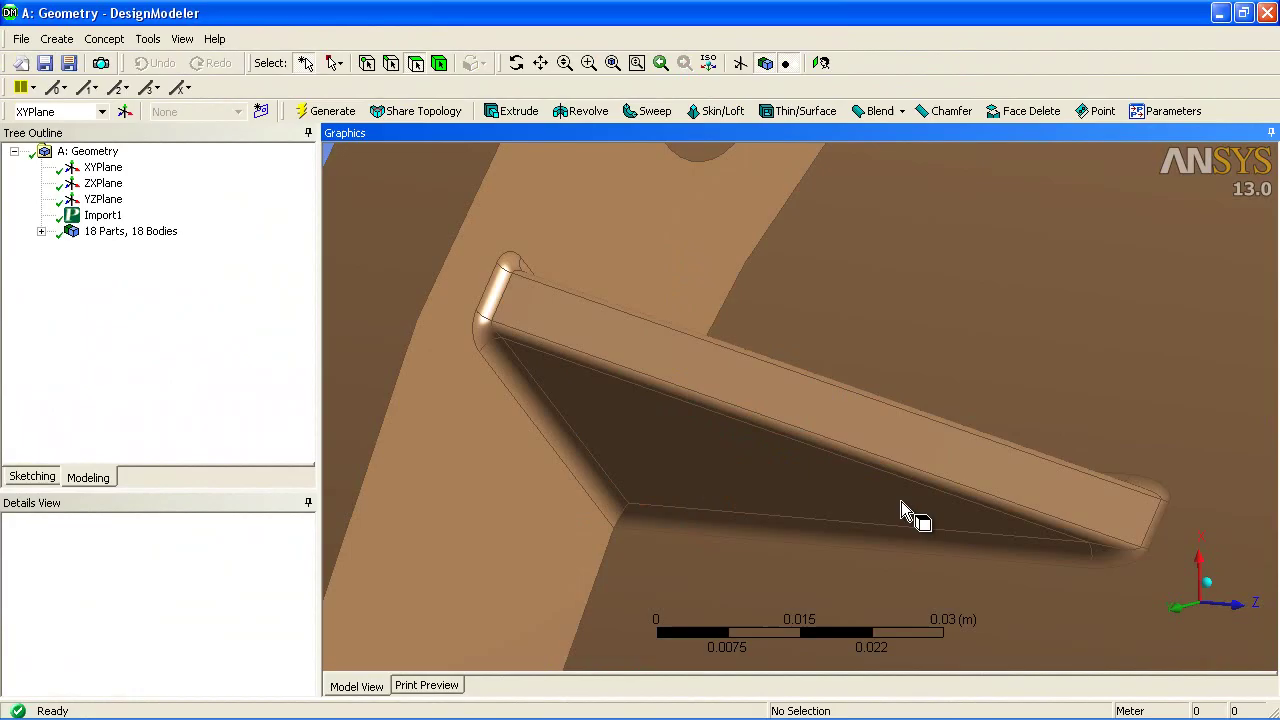
{"action": "left_click", "coordinate": [531, 398]}
{"action": "left_click", "coordinate": [483, 64]}
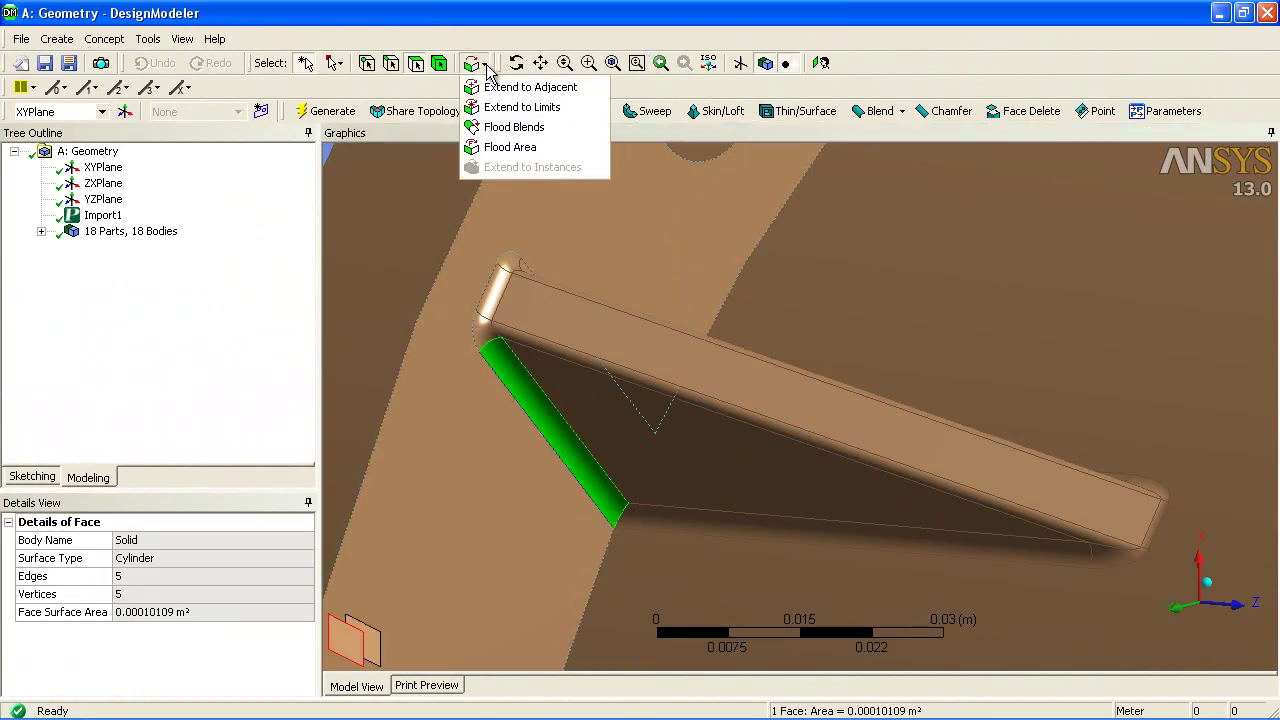
{"action": "left_click", "coordinate": [533, 129]}
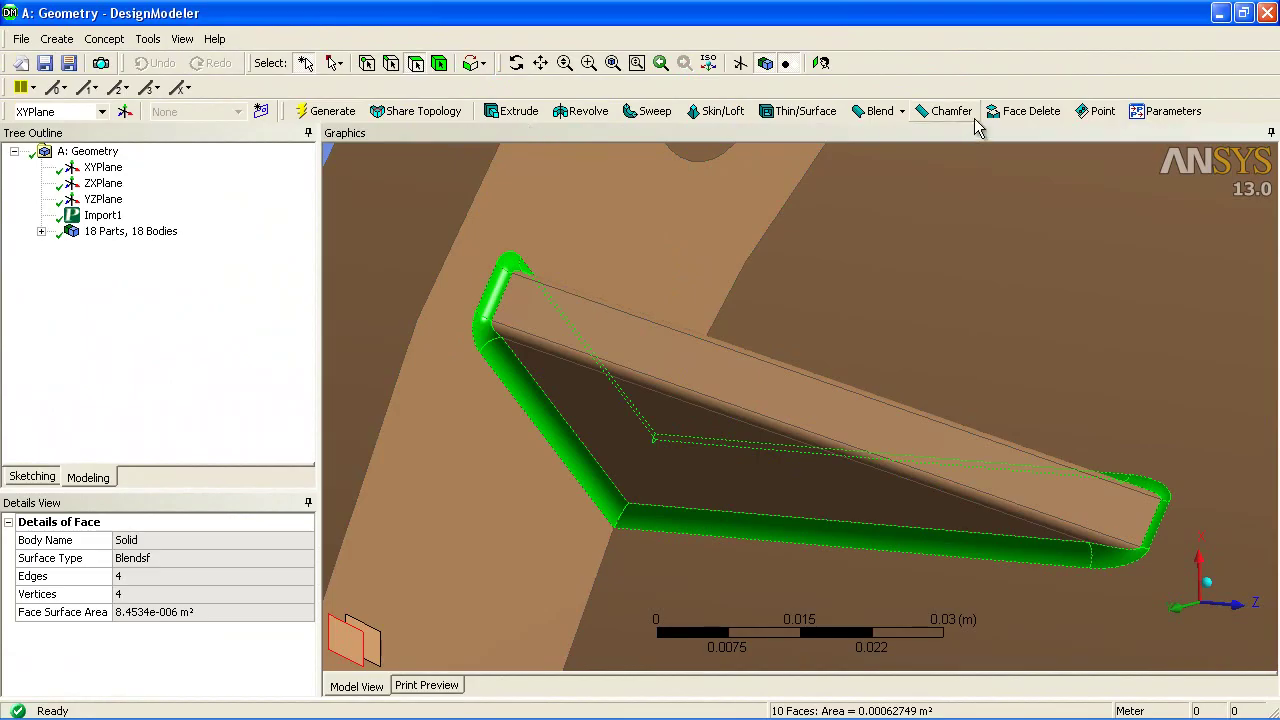
{"action": "left_click", "coordinate": [1026, 112]}
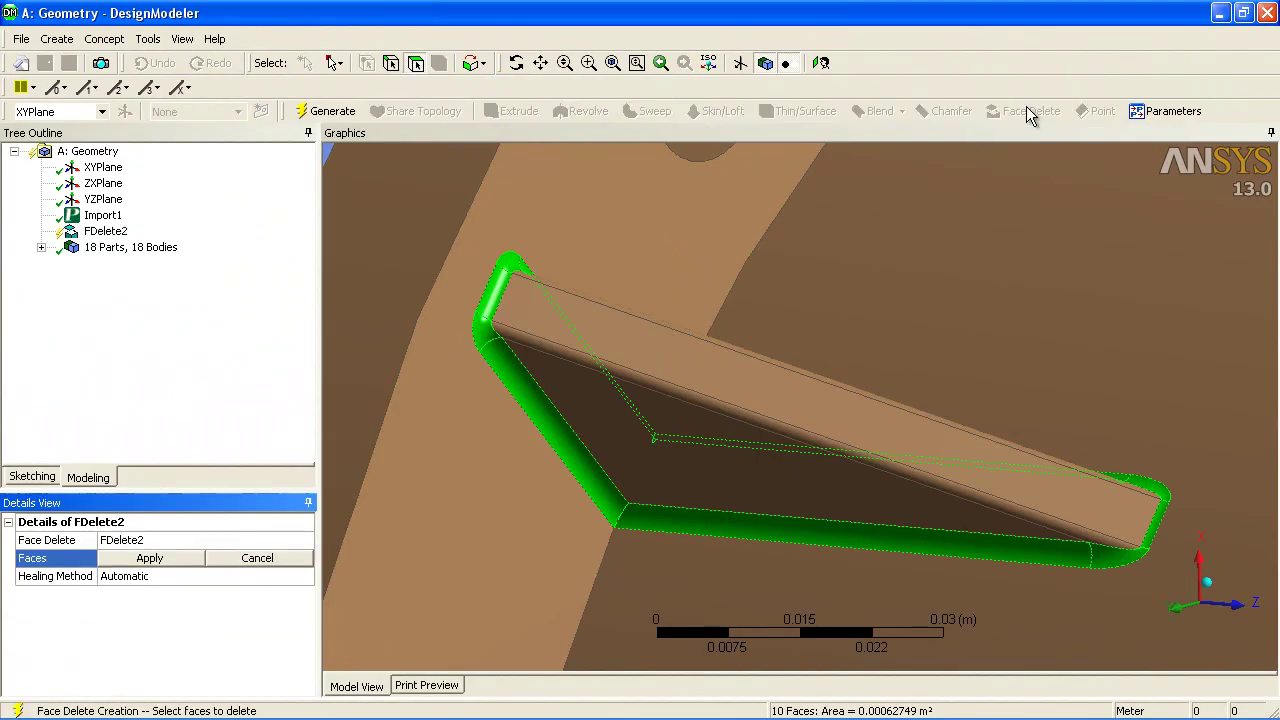
{"action": "left_click", "coordinate": [190, 557]}
{"action": "key", "text": "F5"}
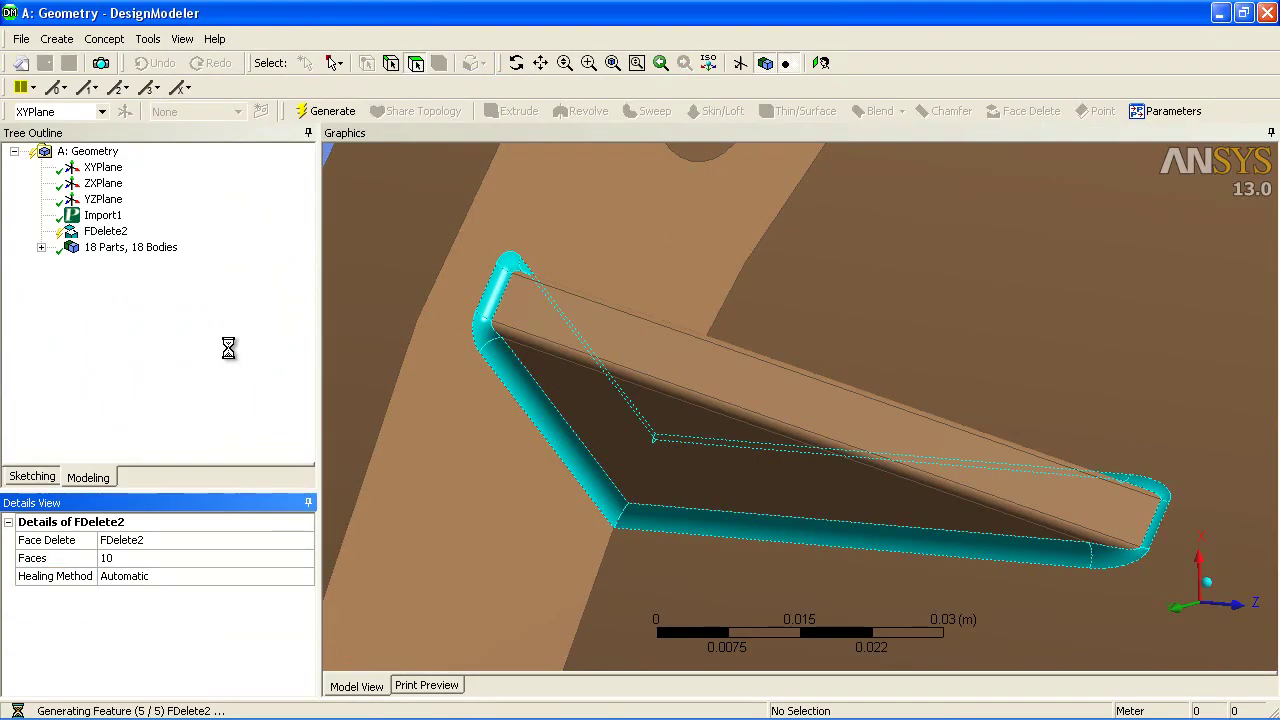
Delete the rib's two rounded edge faces (FDelete3) and orbit to check the cleaned rib
{"action": "left_click", "coordinate": [649, 376]}
{"action": "left_click", "coordinate": [662, 327], "text": "ctrl"}
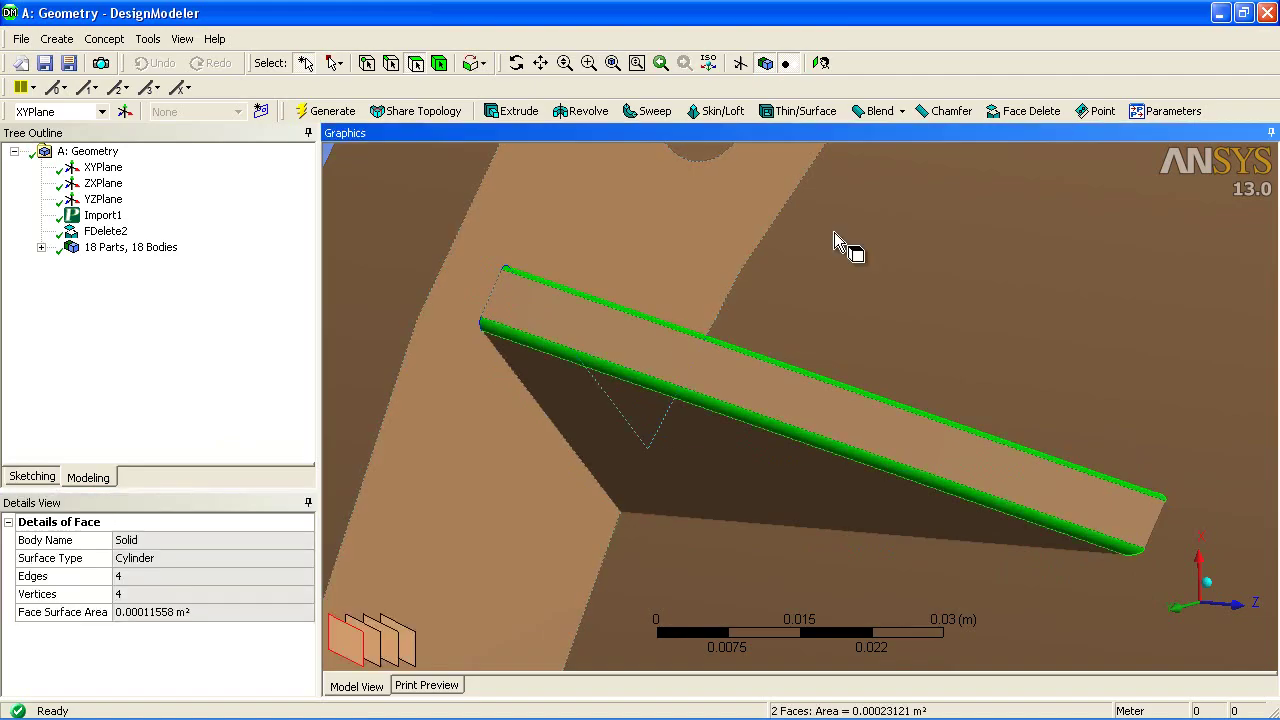
{"action": "left_click", "coordinate": [1025, 111]}
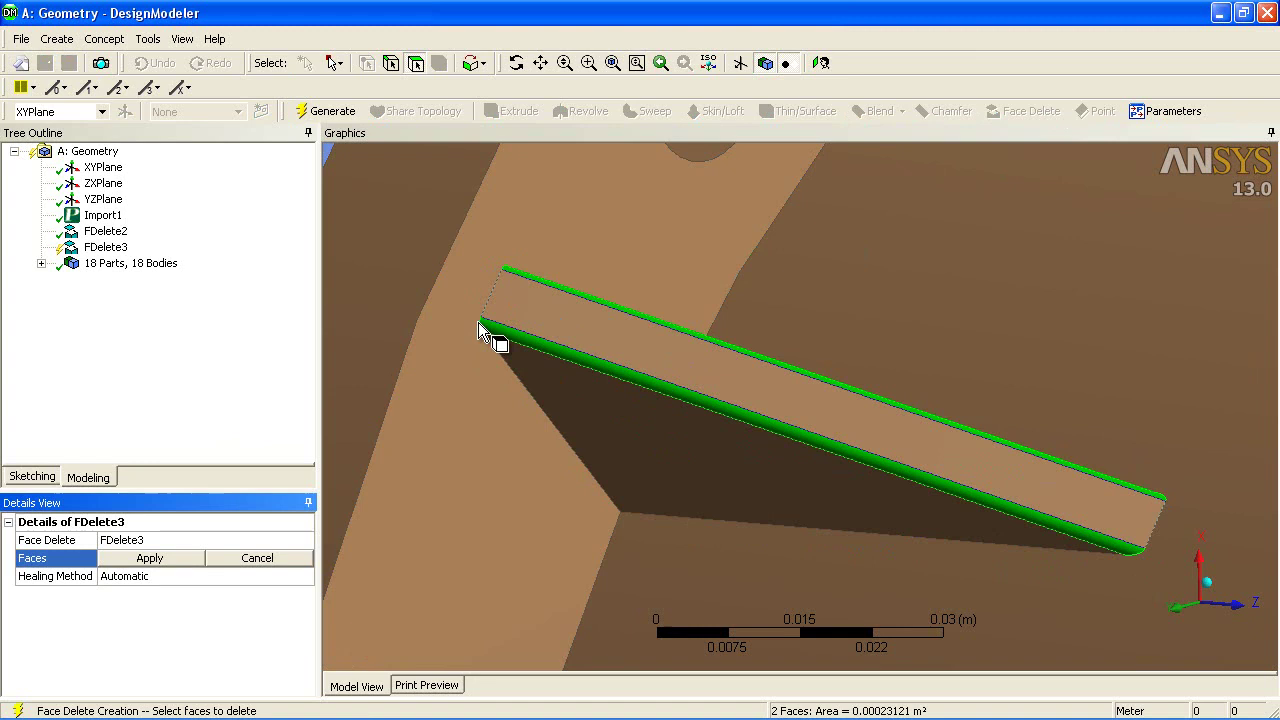
{"action": "left_click", "coordinate": [150, 558]}
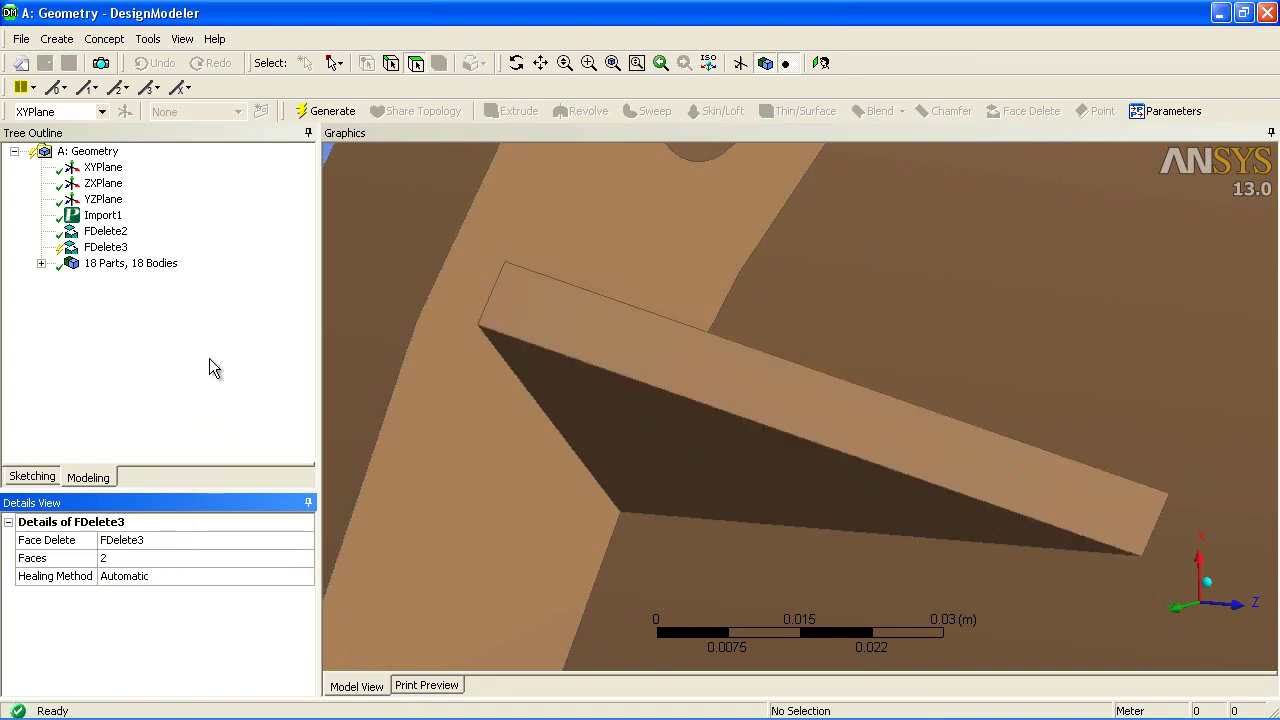
{"action": "left_click", "coordinate": [516, 63]}
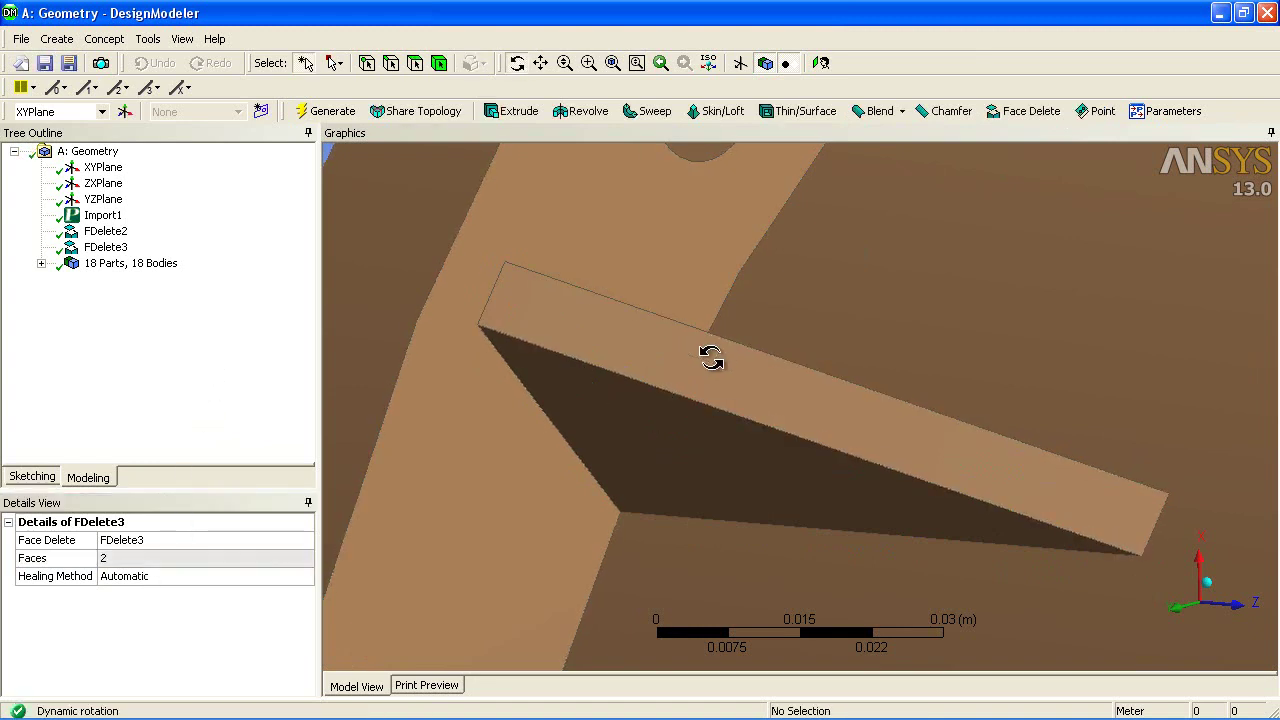
{"action": "left_click_drag", "start_coordinate": [709, 357], "coordinate": [767, 334]}
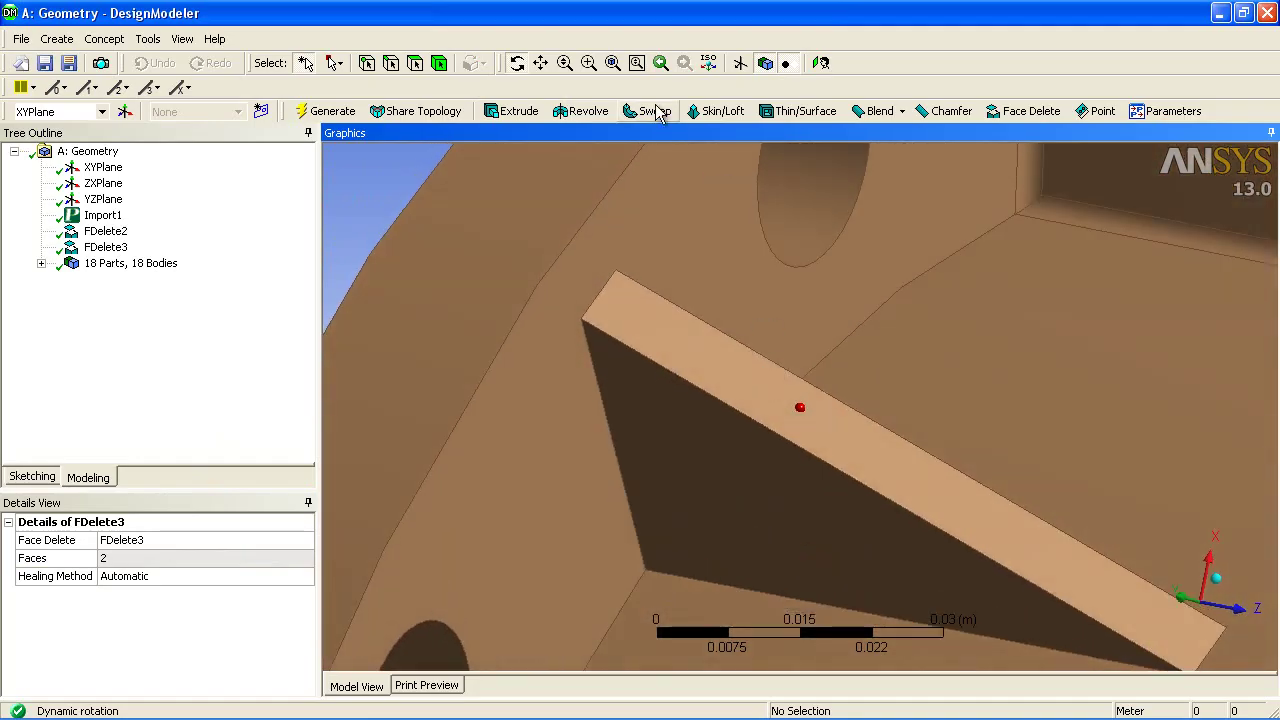
{"action": "left_click", "coordinate": [613, 63]}
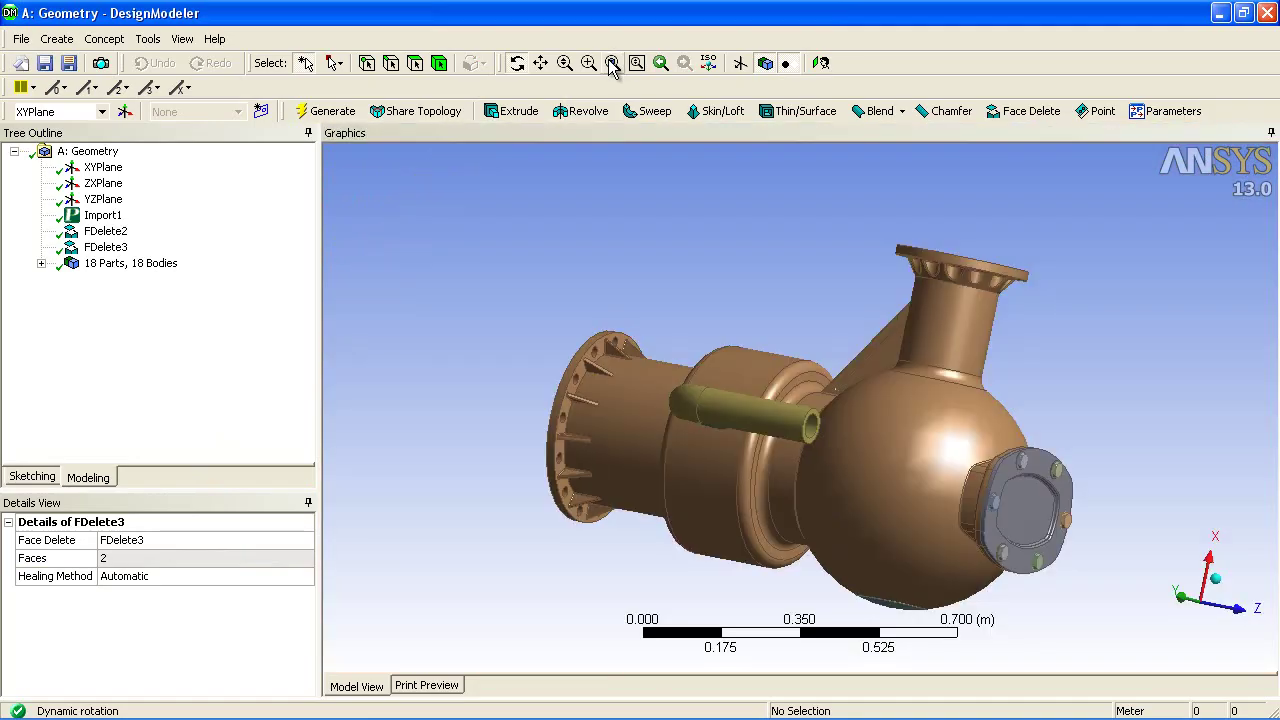
{"action": "left_click_drag", "start_coordinate": [872, 319], "coordinate": [970, 301]}
Delete the 52 flood-selected blend faces on the top flange
{"action": "right_click_drag", "start_coordinate": [872, 274], "coordinate": [904, 314]}
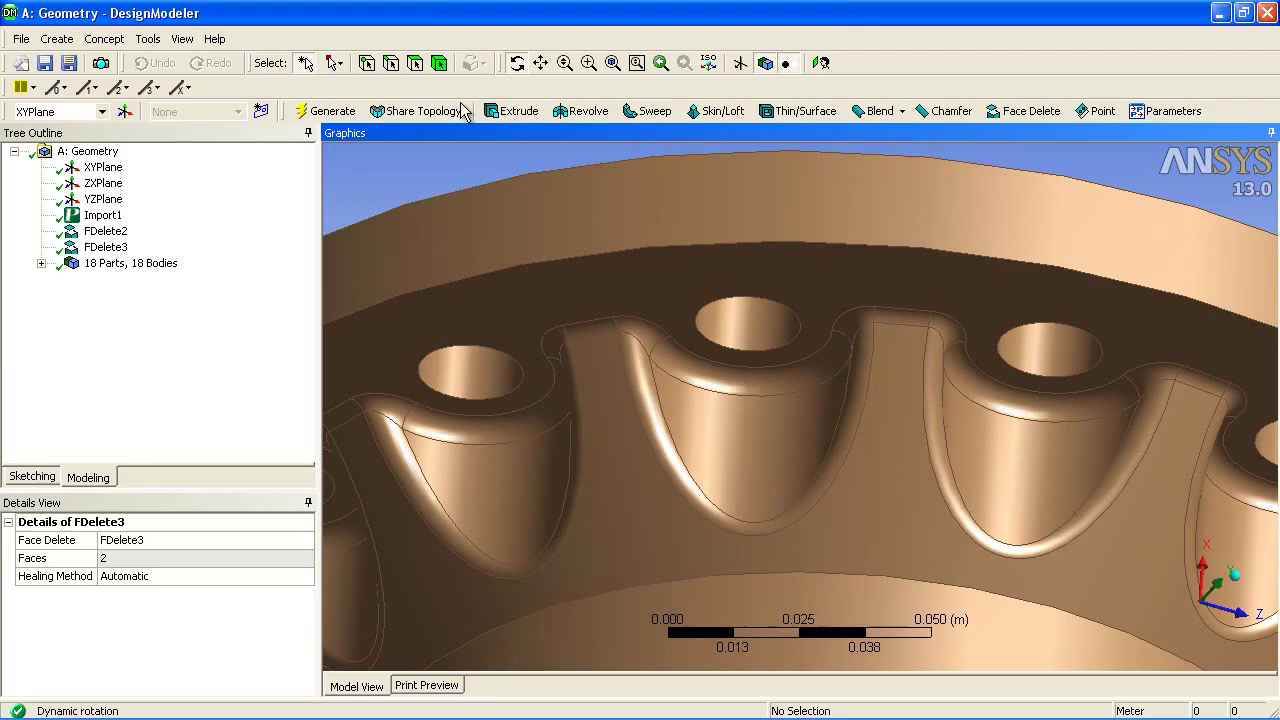
{"action": "left_click", "coordinate": [483, 63]}
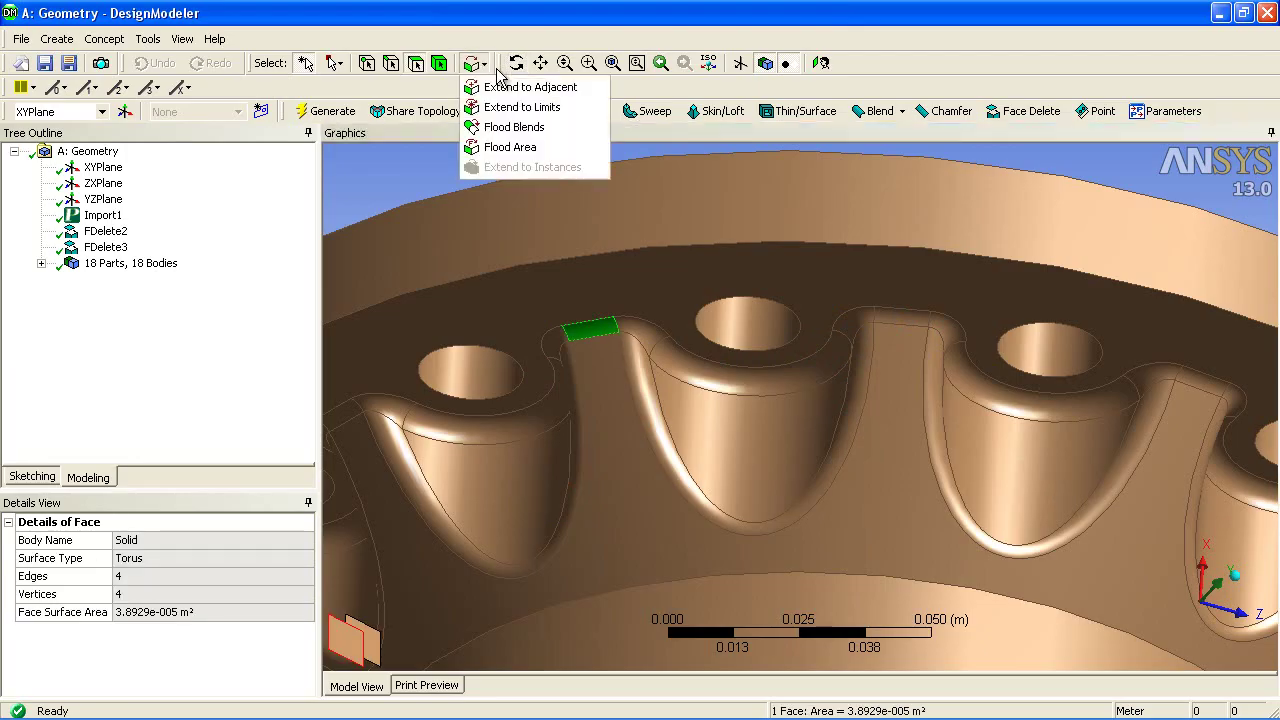
{"action": "left_click", "coordinate": [537, 130]}
{"action": "left_click", "coordinate": [1022, 111]}
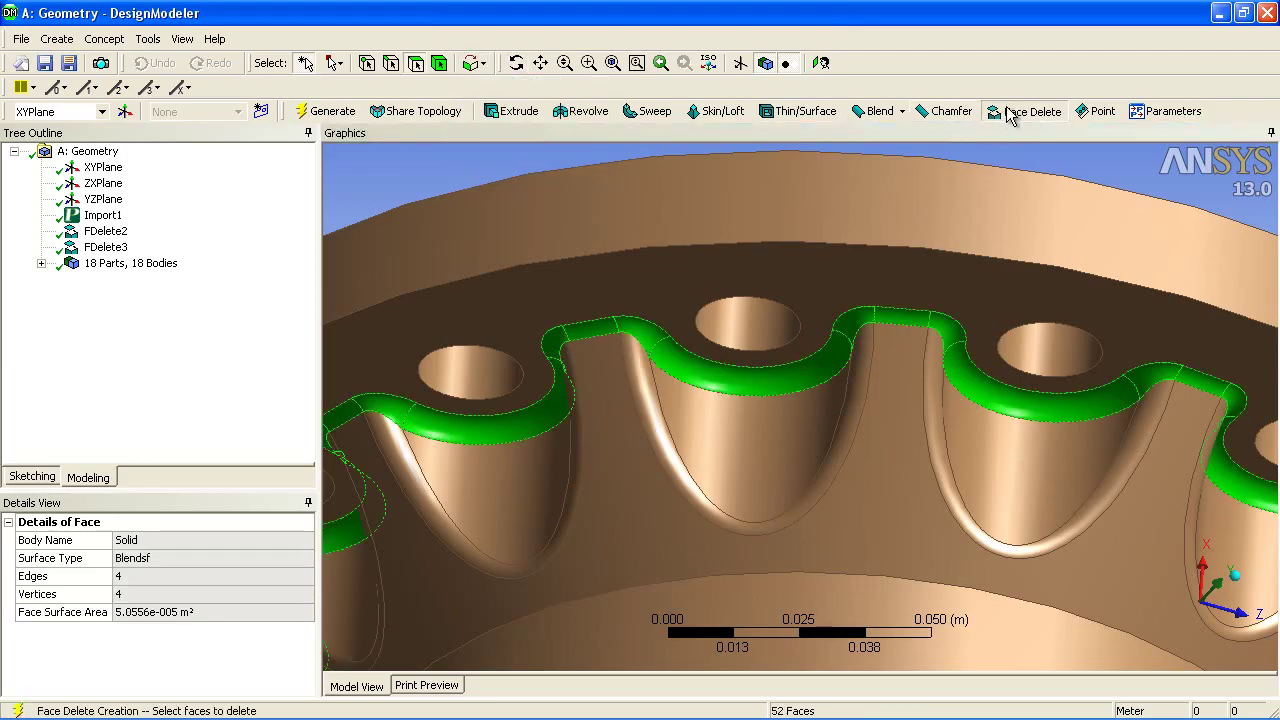
{"action": "left_click", "coordinate": [150, 558]}
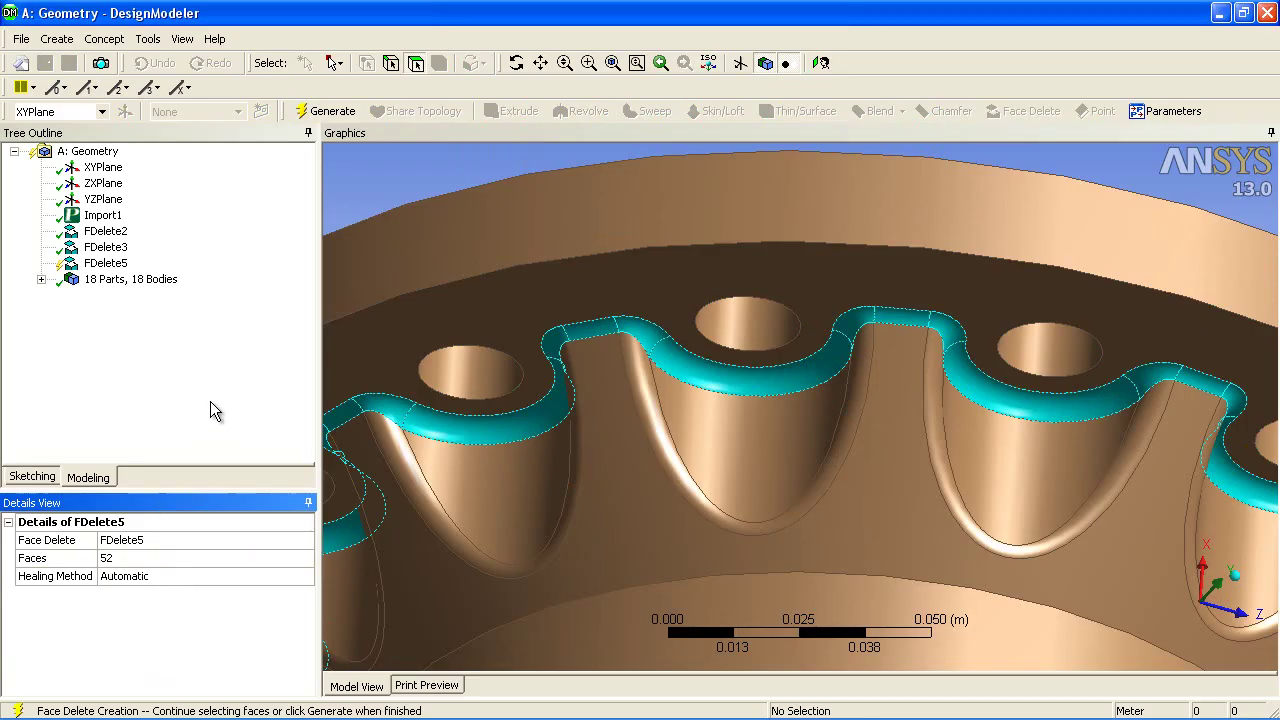
{"action": "key", "text": "F5"}
Delete the 5 blend faces around the top flange's bolt pockets (FDelete6)
{"action": "left_click", "coordinate": [425, 510]}
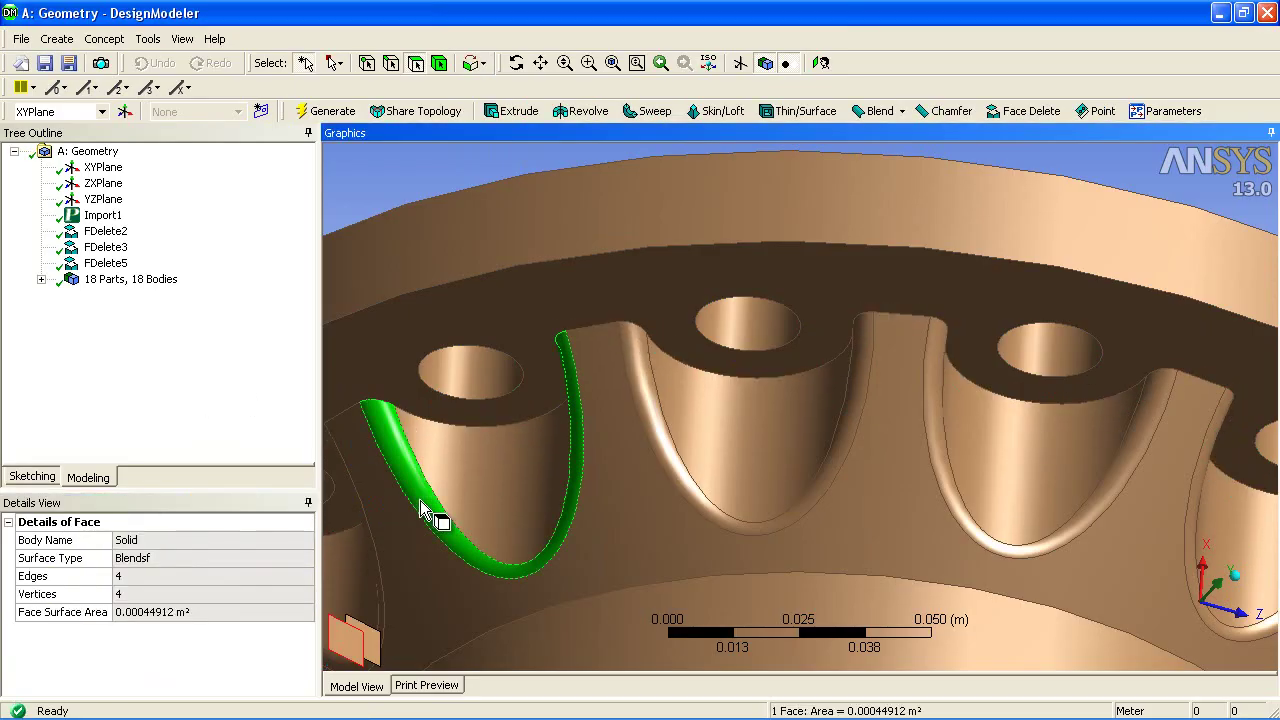
{"action": "left_click", "coordinate": [670, 466], "text": "ctrl"}
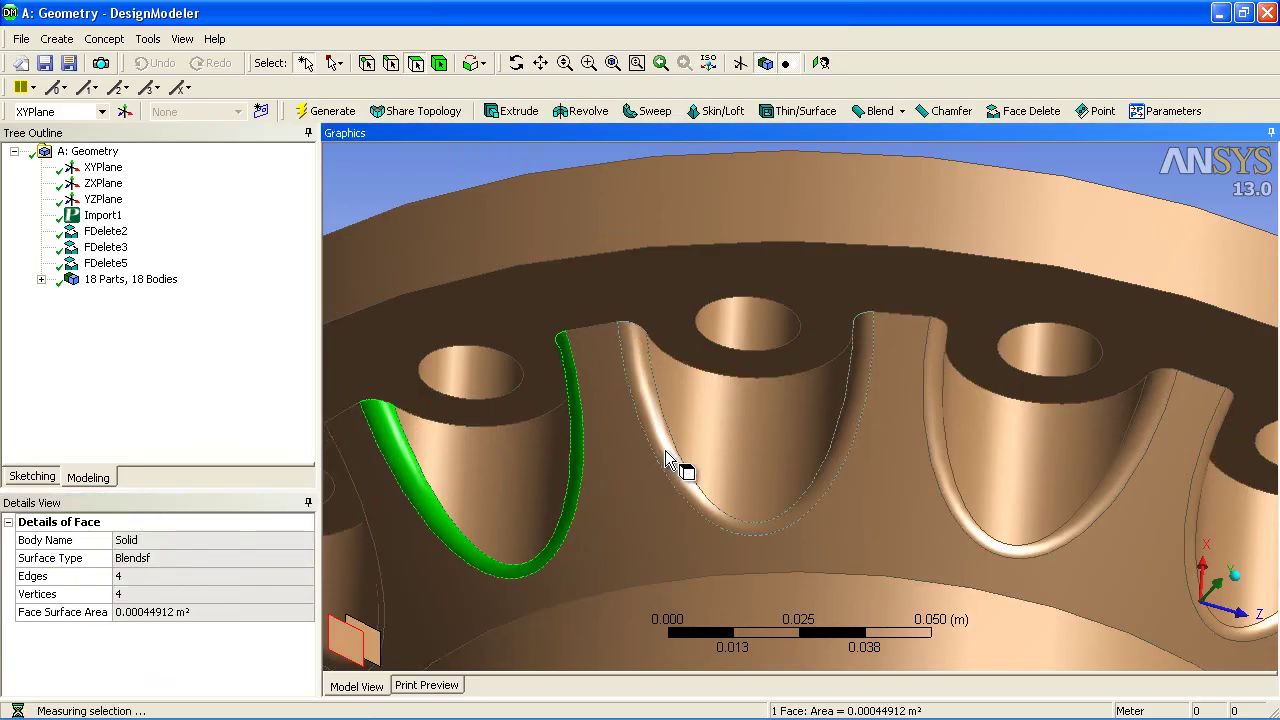
{"action": "left_click", "coordinate": [941, 468], "text": "ctrl"}
{"action": "left_click", "coordinate": [1188, 511], "text": "ctrl"}
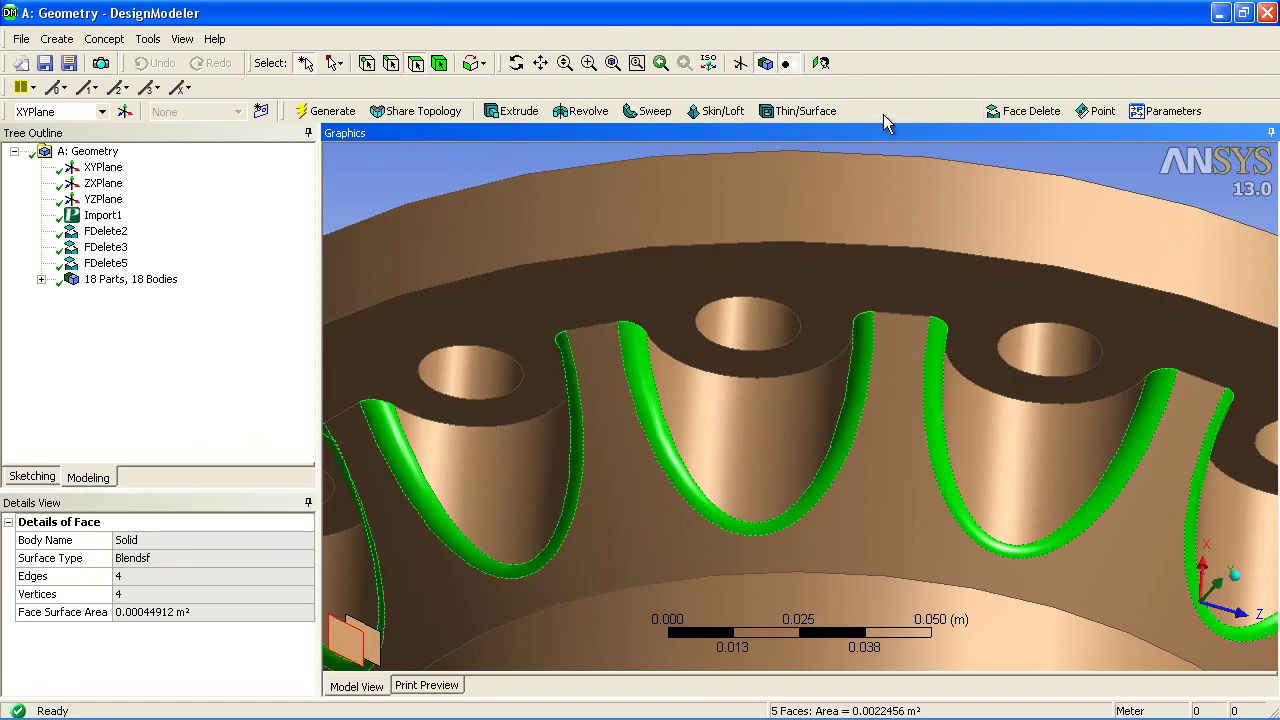
{"action": "left_click", "coordinate": [1022, 111]}
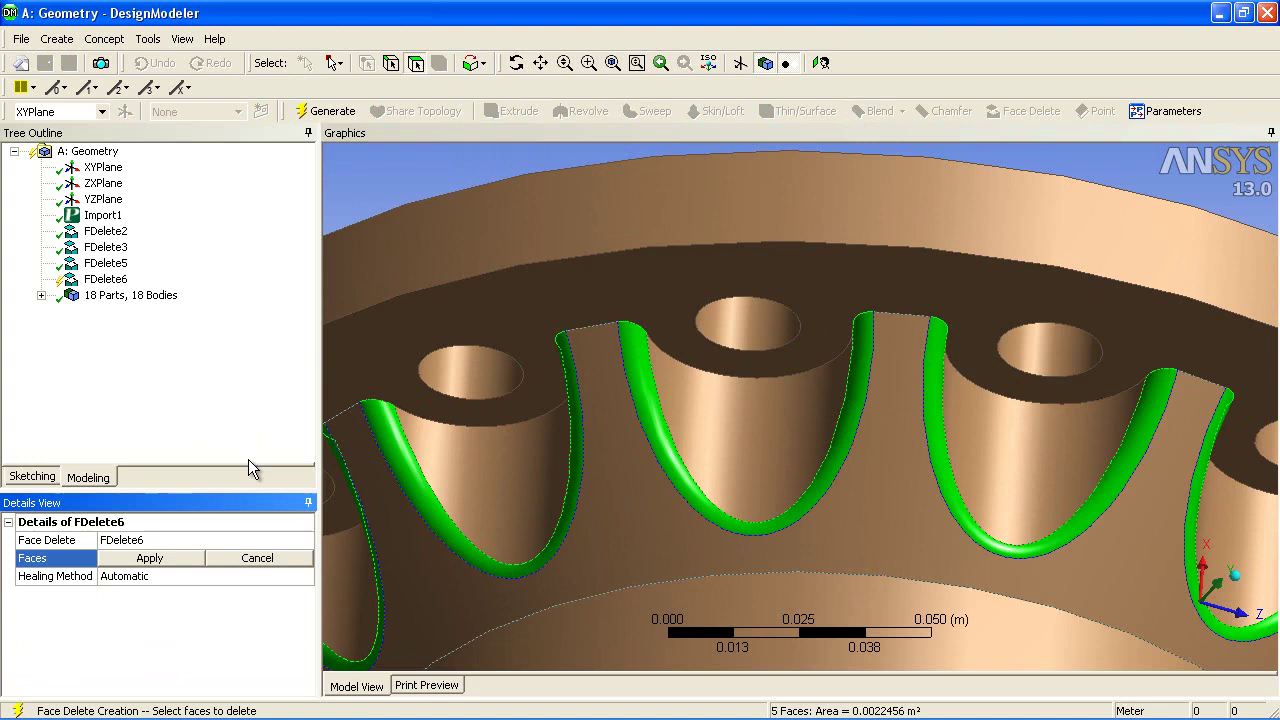
{"action": "left_click", "coordinate": [186, 558]}
{"action": "key", "text": "F5"}
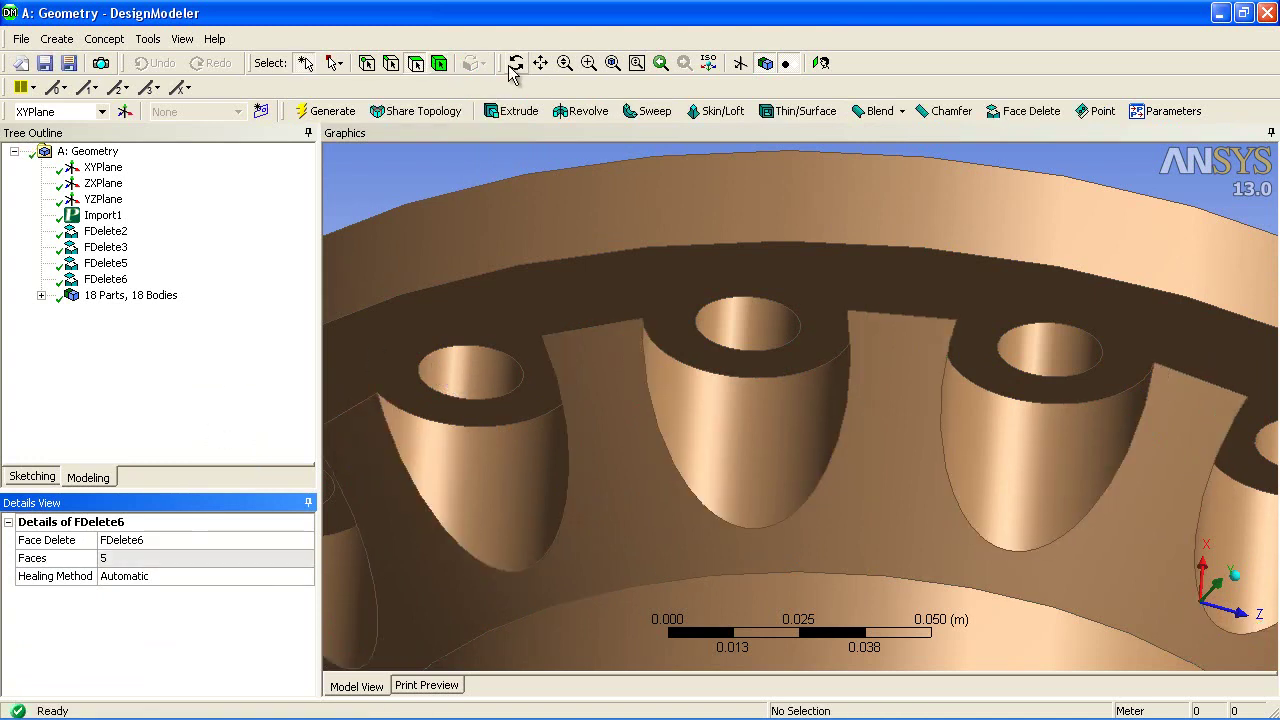
Orbit to check the defeatured top flange, then zoom onto the right-hand flange
{"action": "left_click", "coordinate": [515, 63]}
{"action": "left_click_drag", "start_coordinate": [748, 362], "coordinate": [774, 308]}
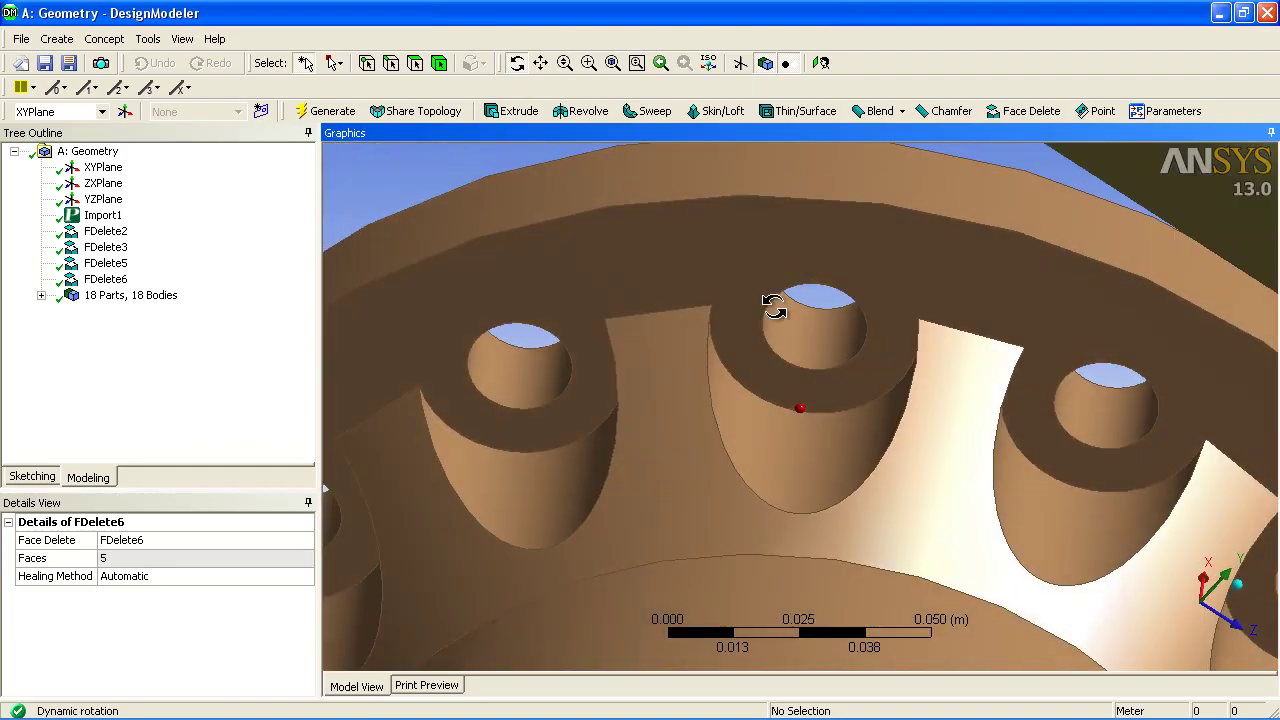
{"action": "left_click", "coordinate": [610, 63]}
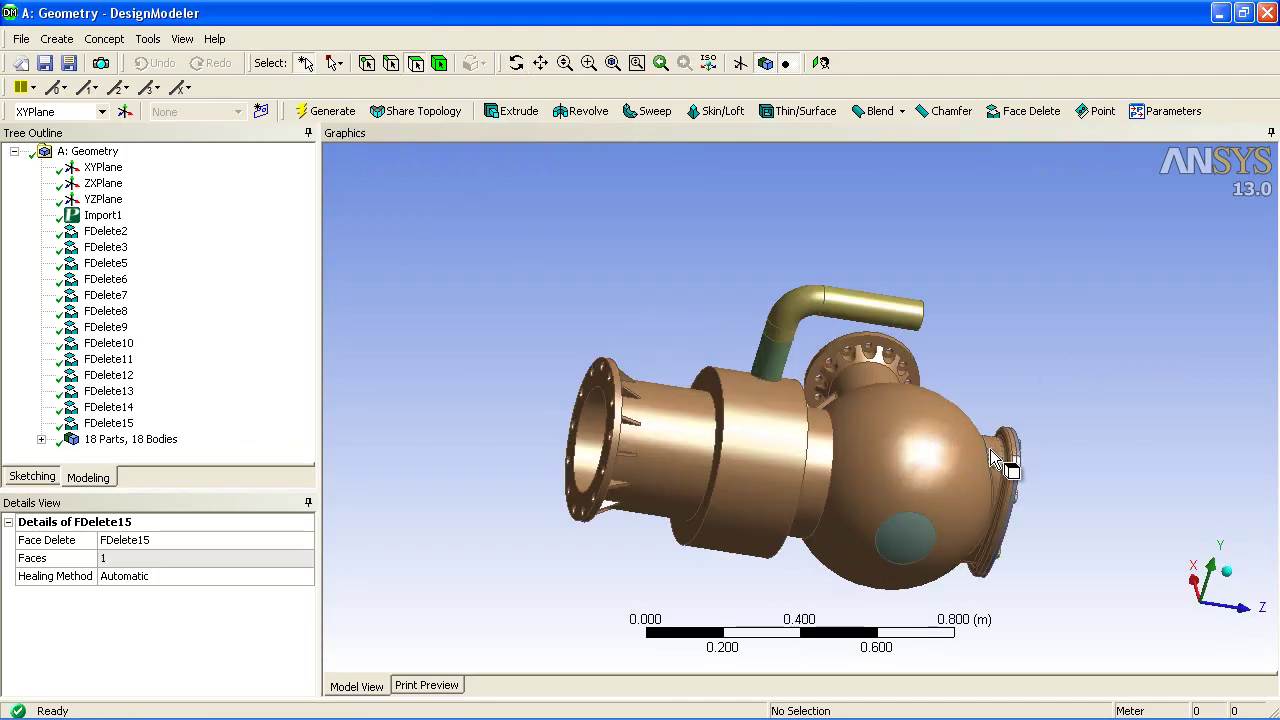
{"action": "right_click_drag", "start_coordinate": [990, 449], "coordinate": [1045, 507]}
{"action": "middle_click_drag", "start_coordinate": [823, 306], "coordinate": [796, 333]}
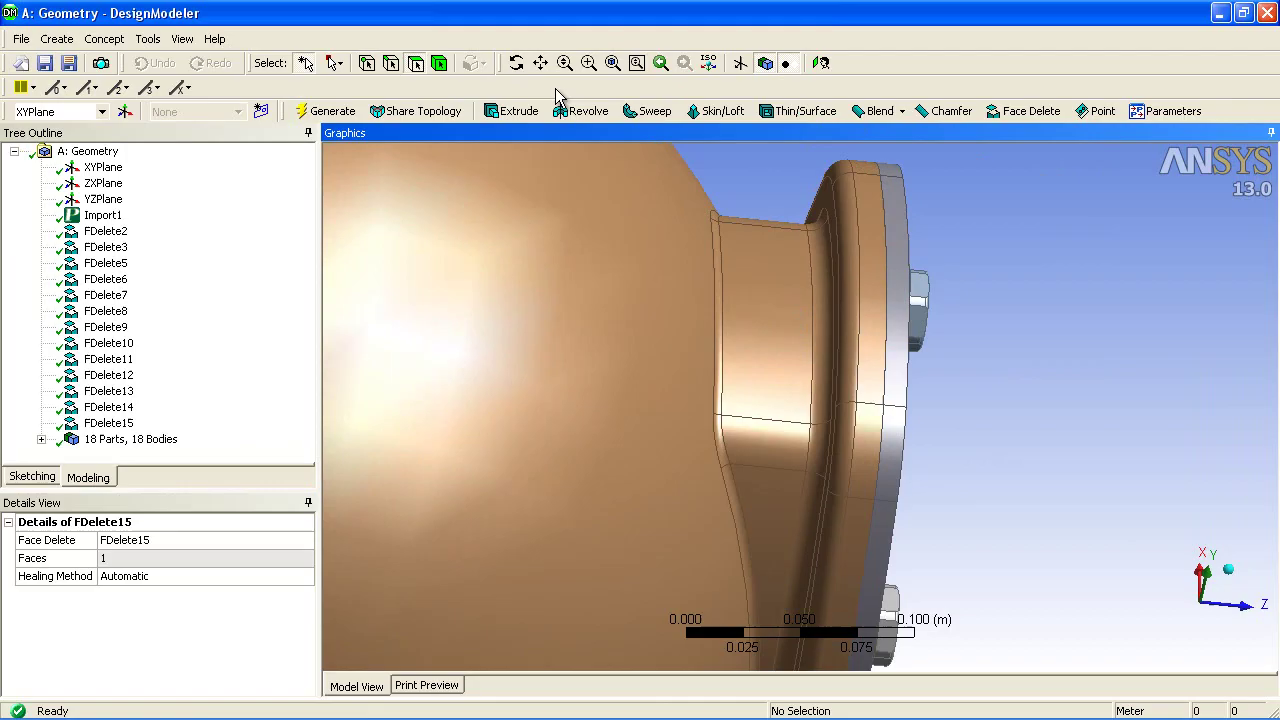
Delete the 24 flood-selected fillet faces around the flange neck (FDelete16)
{"action": "left_click", "coordinate": [717, 326]}
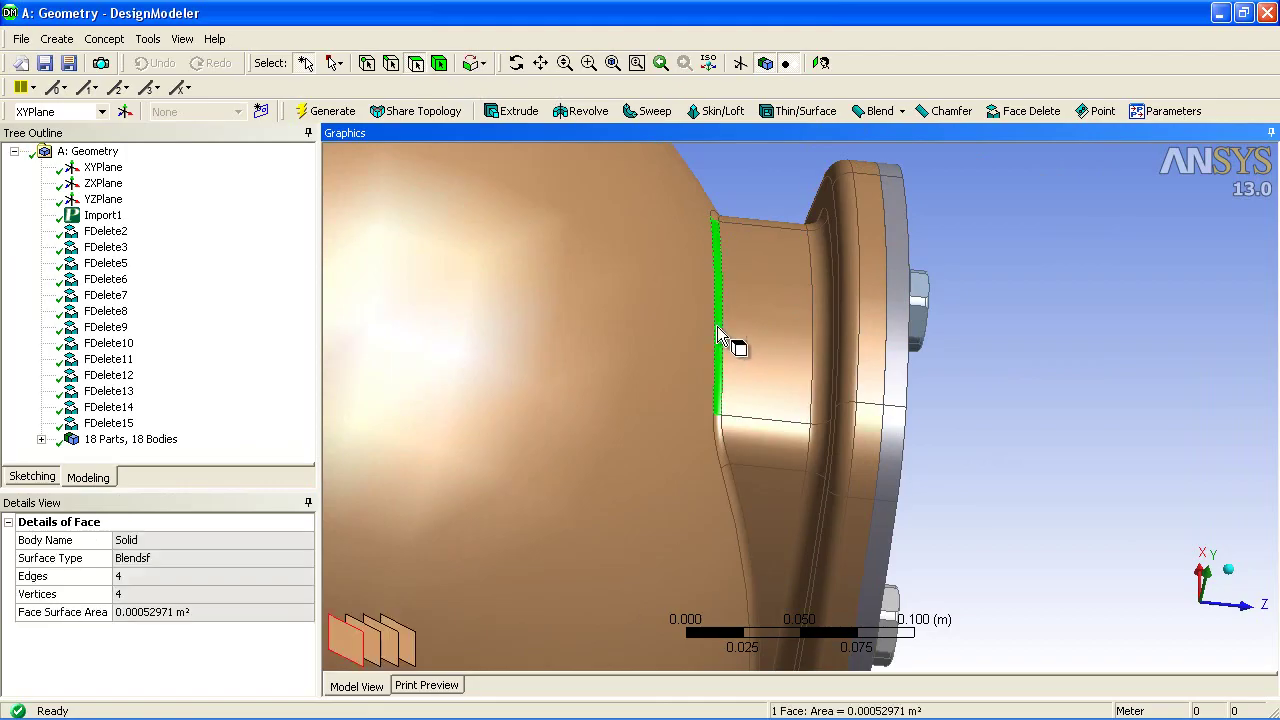
{"action": "left_click", "coordinate": [821, 352], "text": "ctrl"}
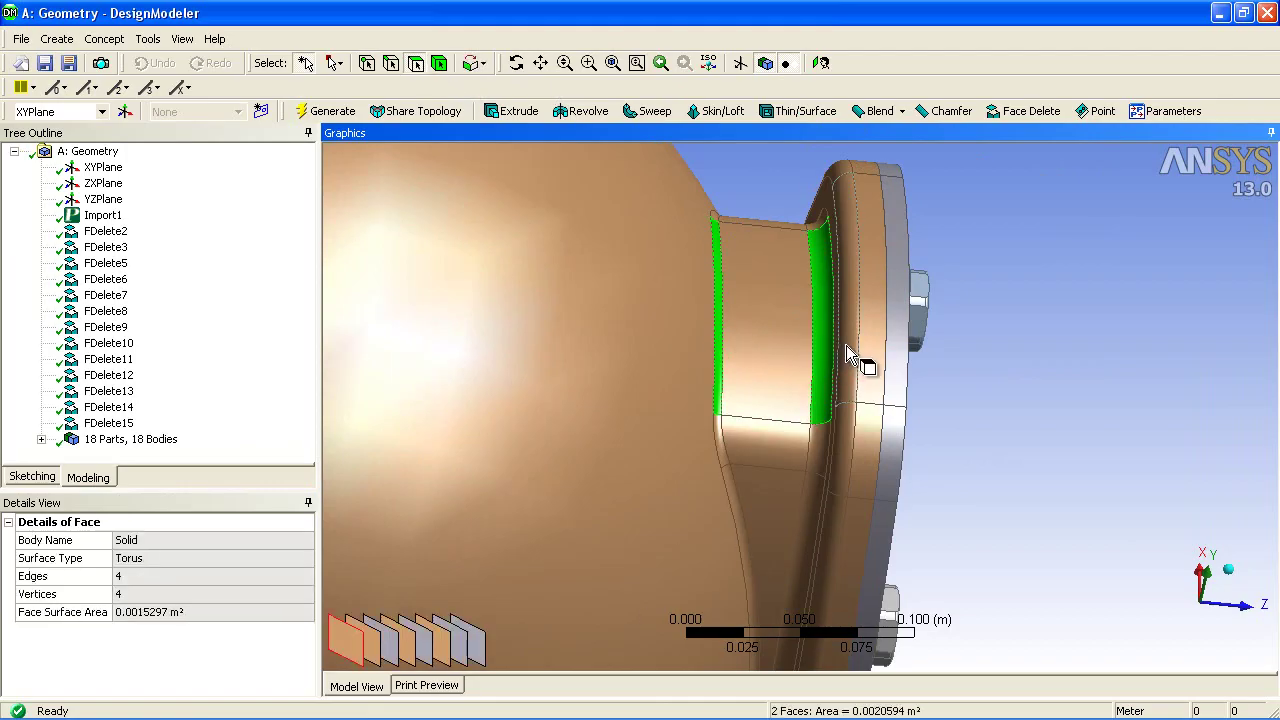
{"action": "left_click", "coordinate": [849, 340], "text": "ctrl"}
{"action": "left_click", "coordinate": [482, 63]}
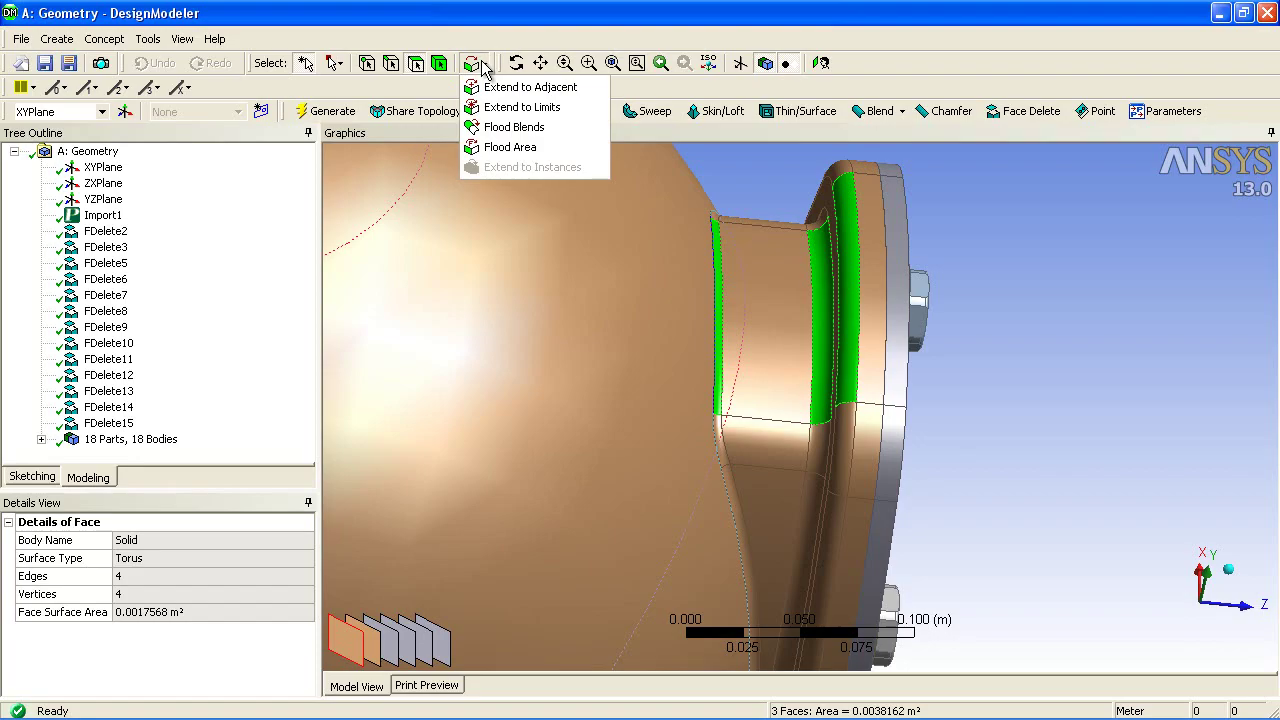
{"action": "left_click", "coordinate": [525, 124]}
{"action": "left_click", "coordinate": [1028, 111]}
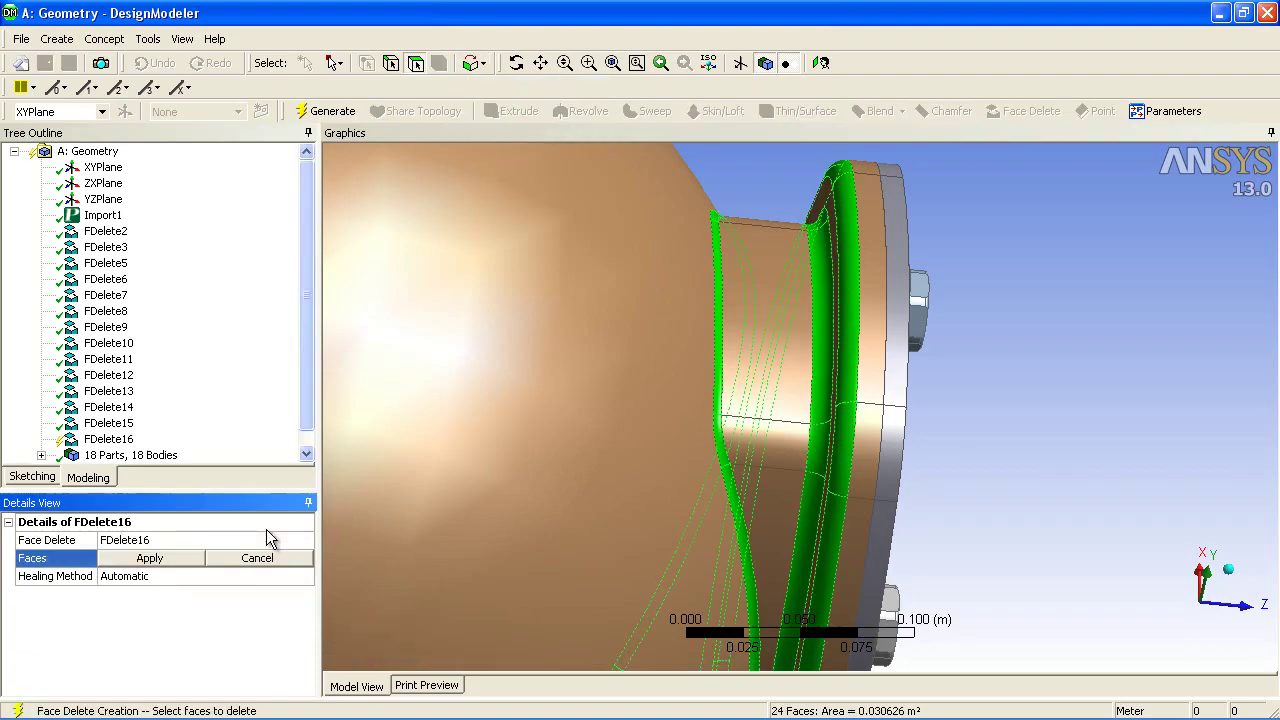
{"action": "left_click", "coordinate": [150, 558]}
{"action": "left_click", "coordinate": [325, 111]}
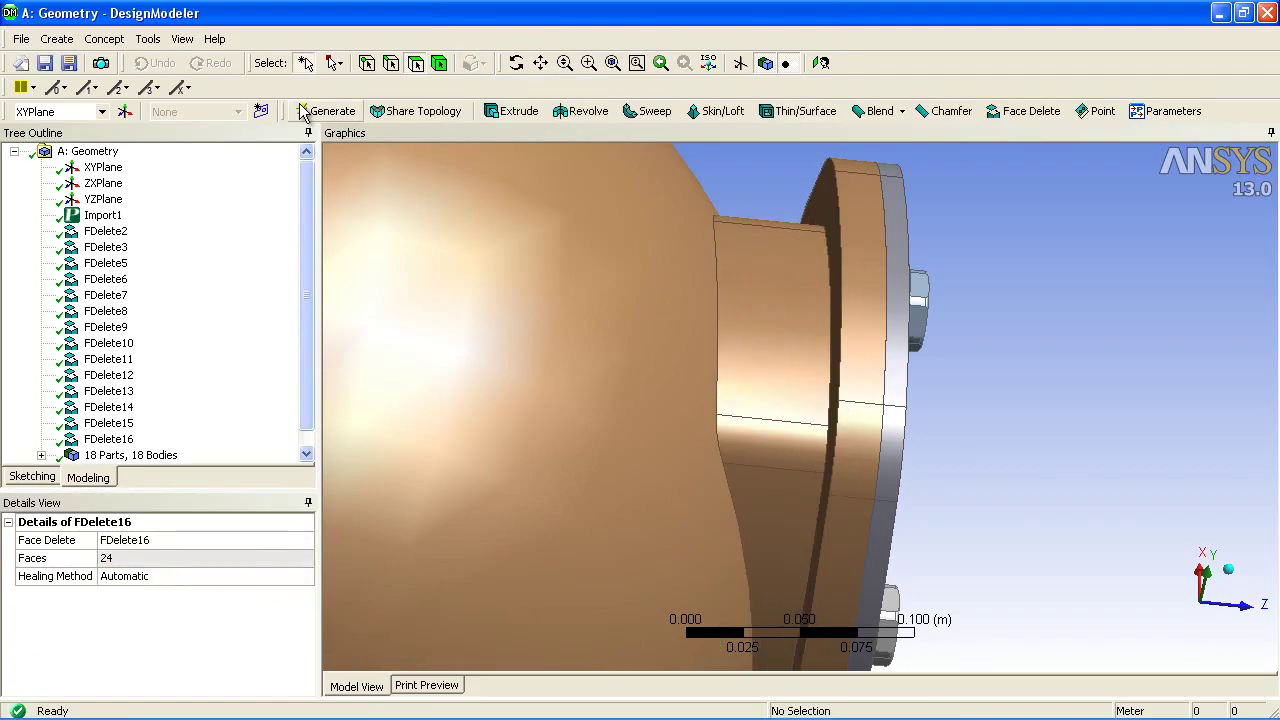
Delete the 6 rounded faces of a bolt head (FDelete17), then fit the model in view
{"action": "middle_click_drag", "start_coordinate": [755, 306], "coordinate": [728, 331]}
{"action": "right_click_drag", "start_coordinate": [733, 333], "coordinate": [761, 350]}
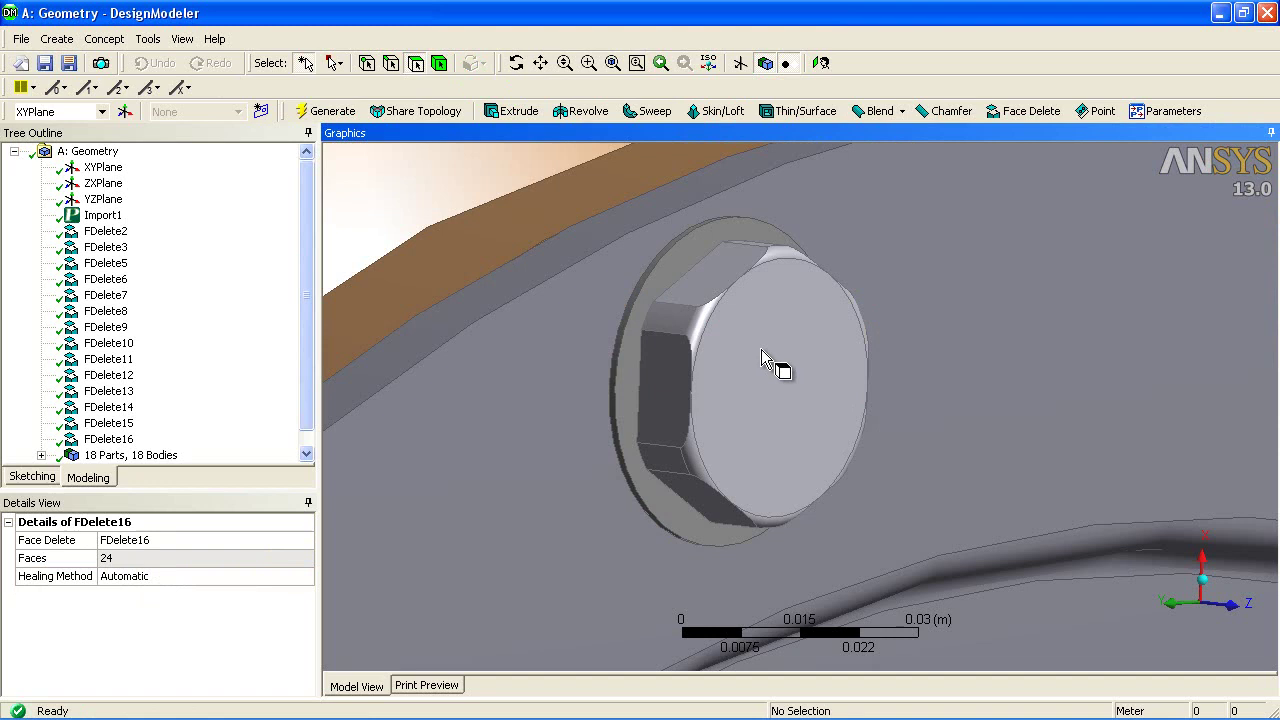
{"action": "left_click", "coordinate": [699, 321]}
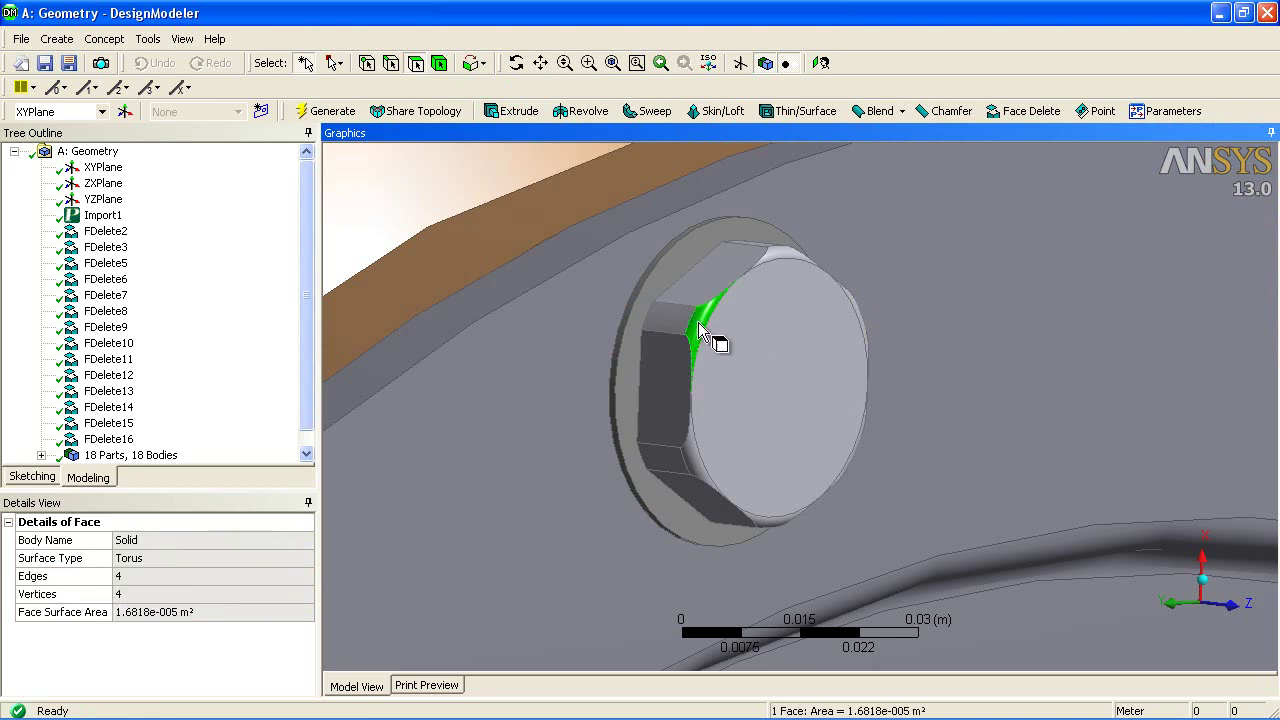
{"action": "left_click", "coordinate": [697, 459], "text": "ctrl"}
{"action": "left_click", "coordinate": [825, 497], "text": "ctrl"}
{"action": "left_click", "coordinate": [853, 458], "text": "ctrl"}
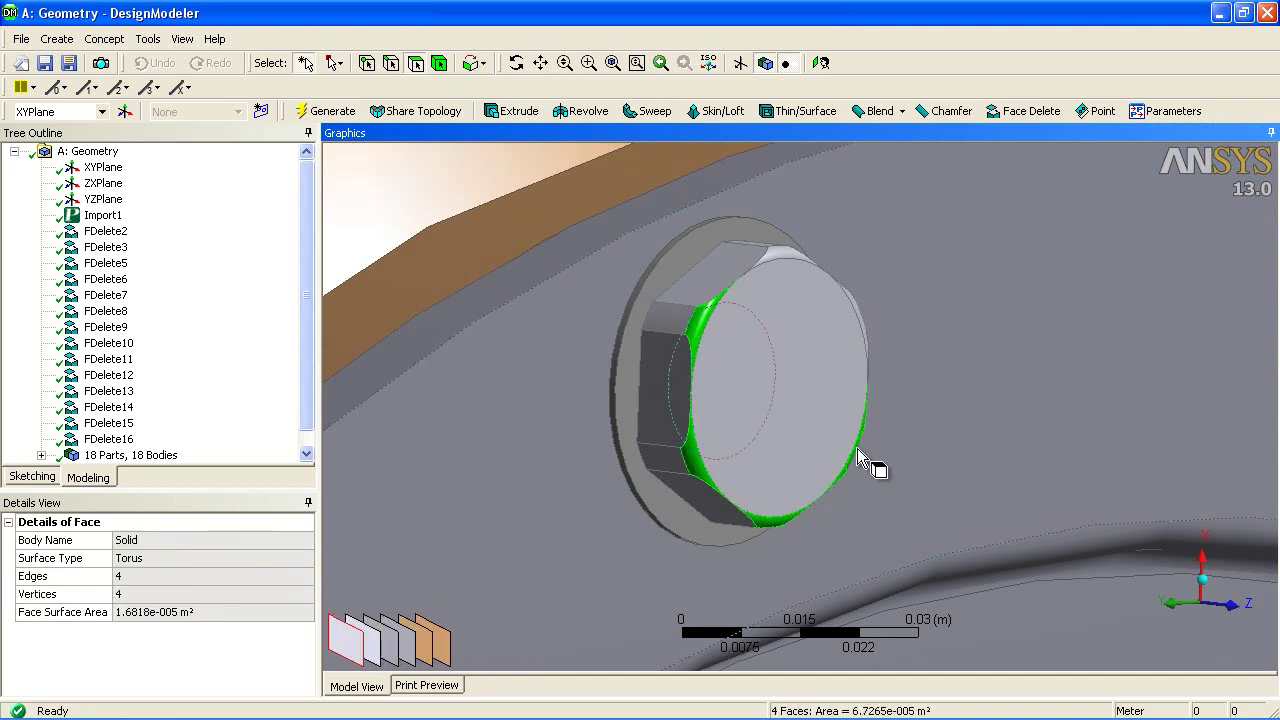
{"action": "left_click", "coordinate": [862, 322], "text": "ctrl"}
{"action": "left_click", "coordinate": [810, 272], "text": "ctrl"}
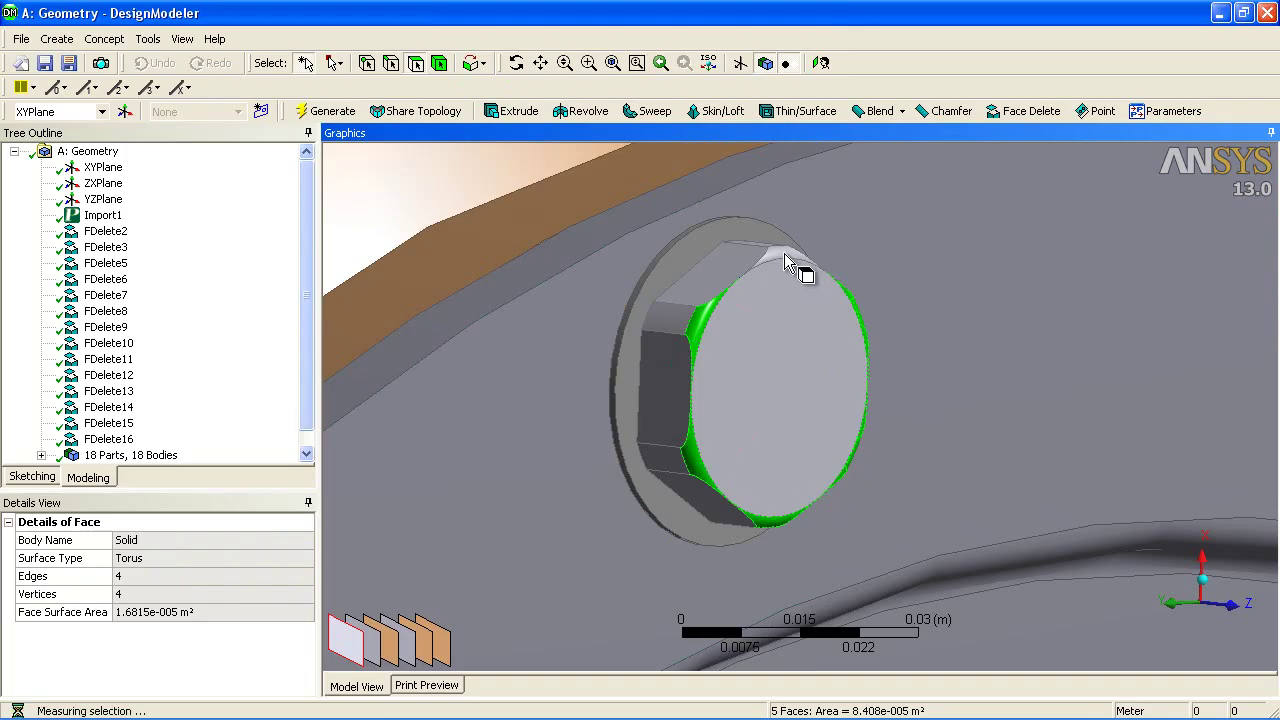
{"action": "left_click", "coordinate": [1000, 117]}
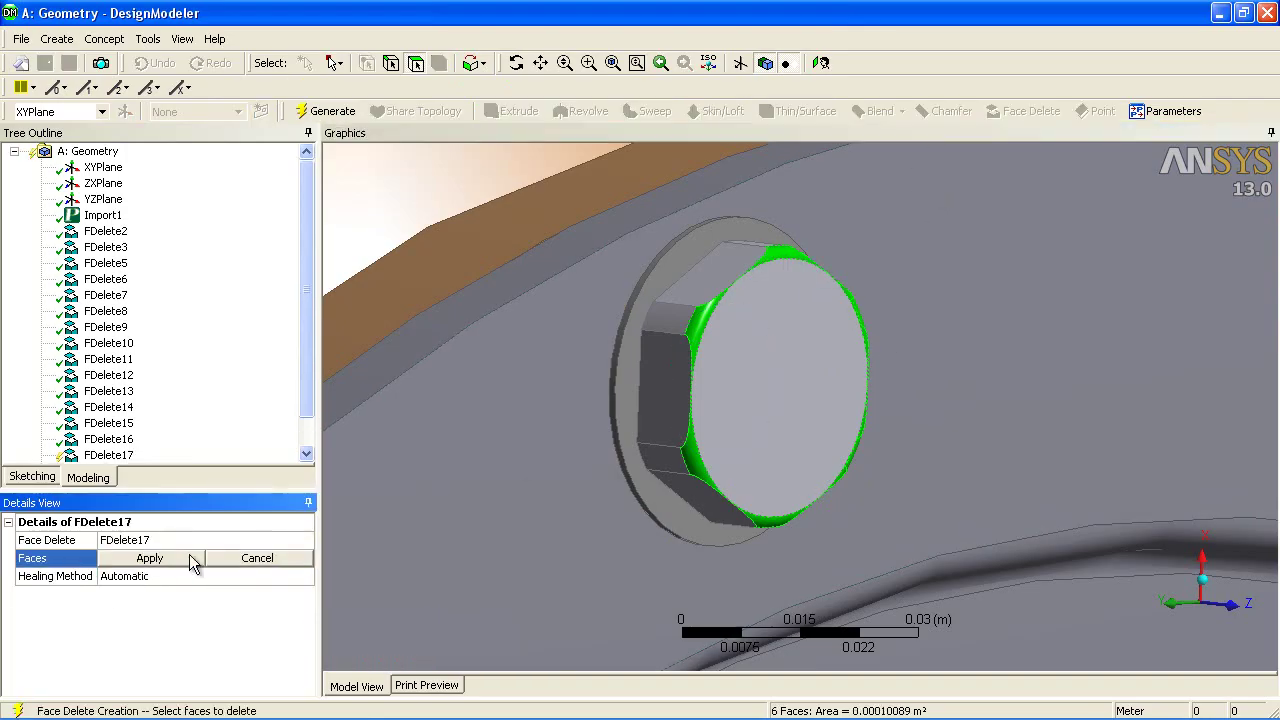
{"action": "left_click", "coordinate": [173, 560]}
{"action": "left_click", "coordinate": [322, 113]}
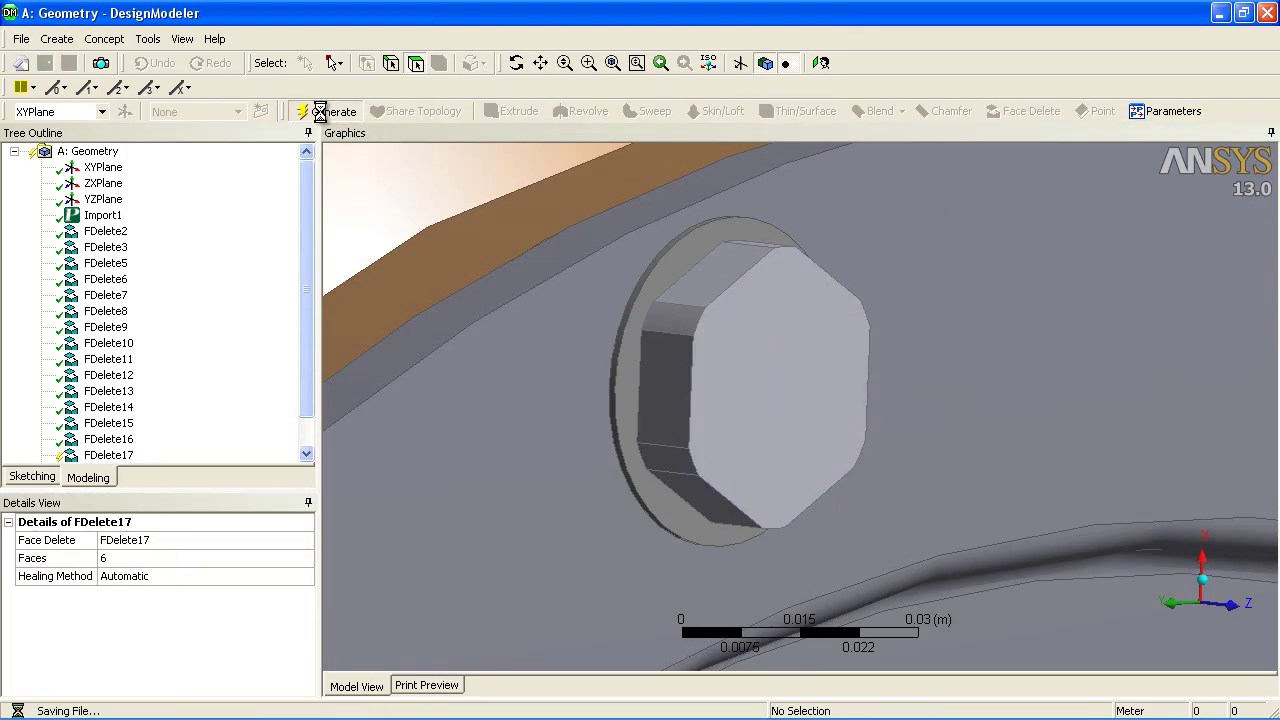
{"action": "left_click", "coordinate": [612, 63]}
Zoom onto the gusset, start a By Cavity Fill and pick the first pocket faces
{"action": "left_click_drag", "start_coordinate": [876, 347], "coordinate": [840, 323]}
{"action": "right_click_drag", "start_coordinate": [790, 279], "coordinate": [928, 407]}
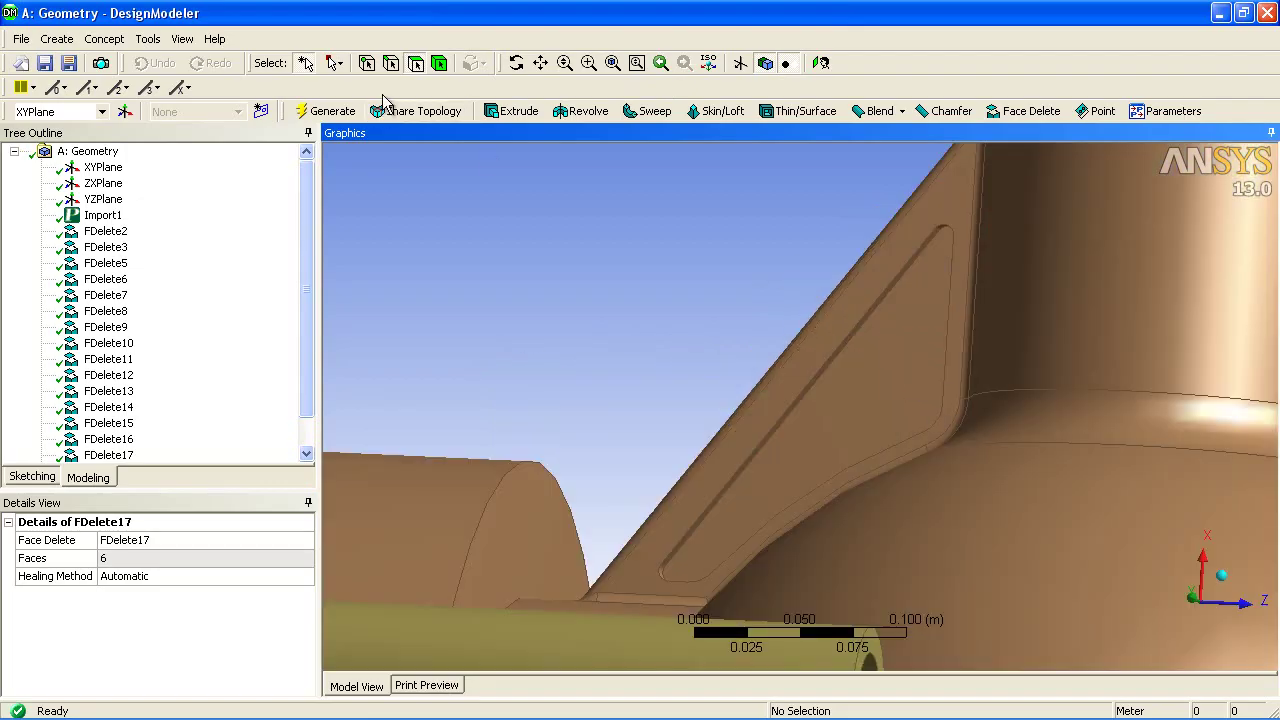
{"action": "left_click", "coordinate": [148, 39]}
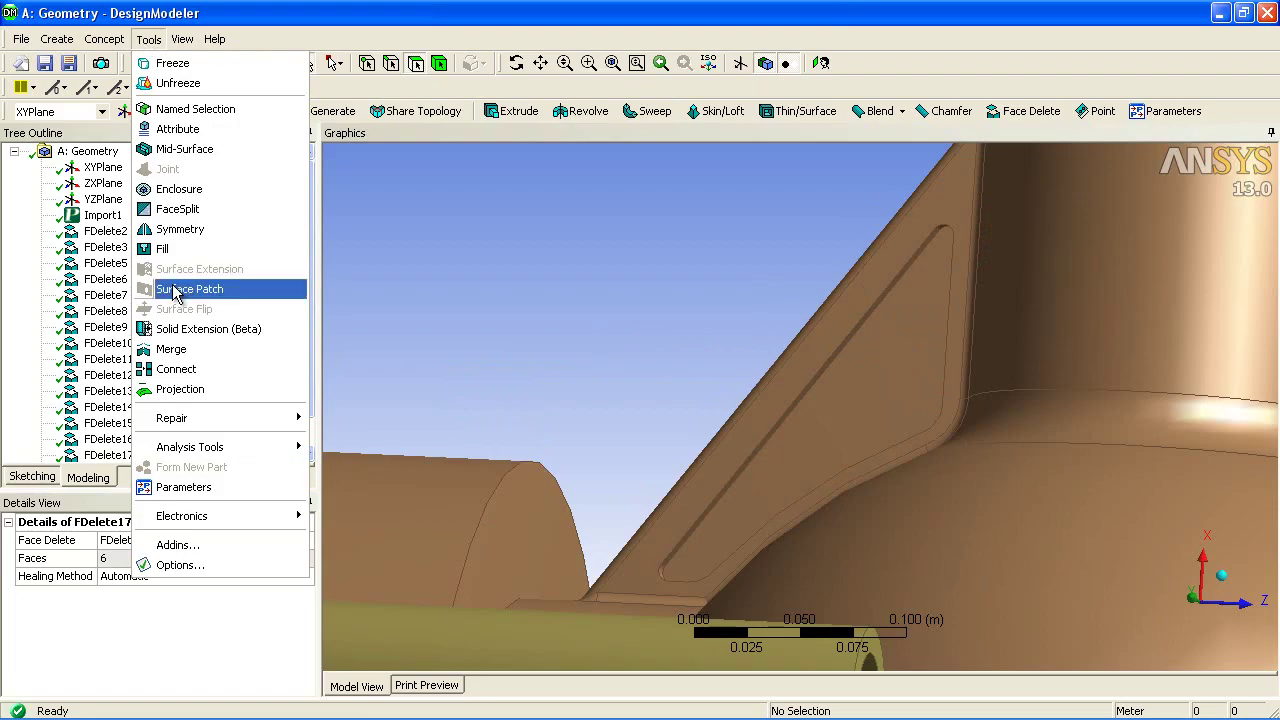
{"action": "left_click", "coordinate": [187, 249]}
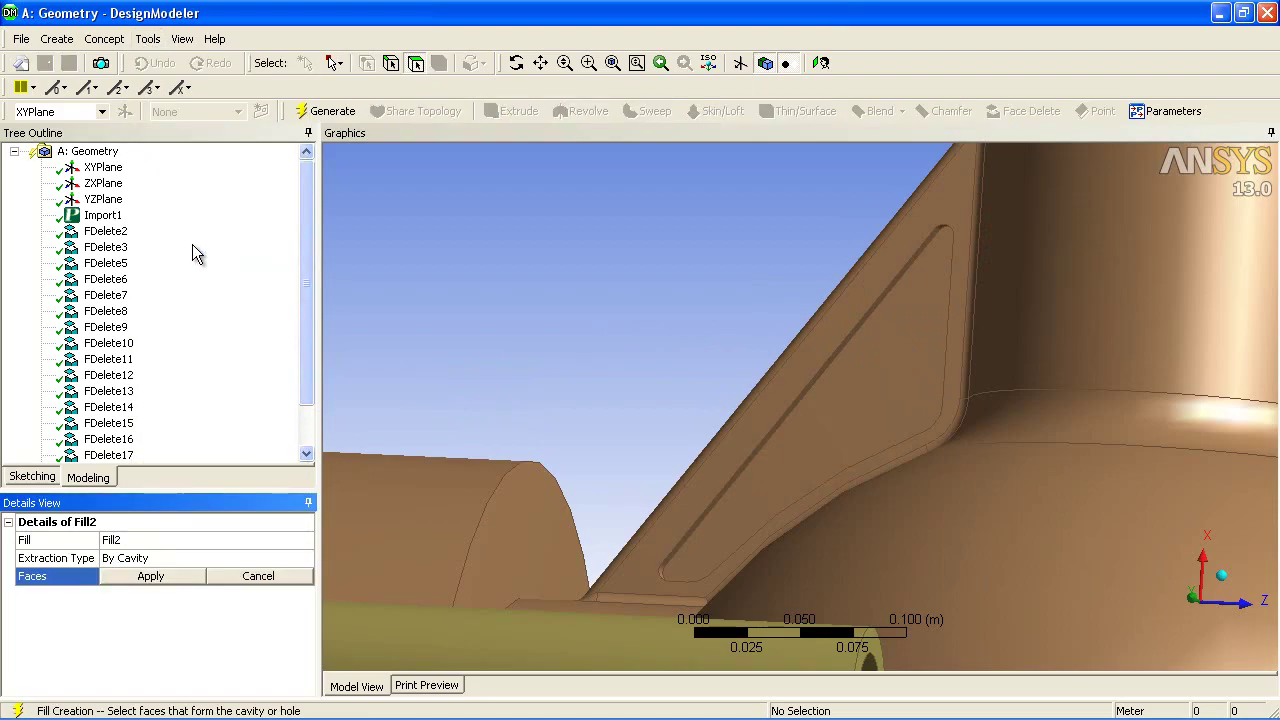
{"action": "left_click", "coordinate": [850, 410]}
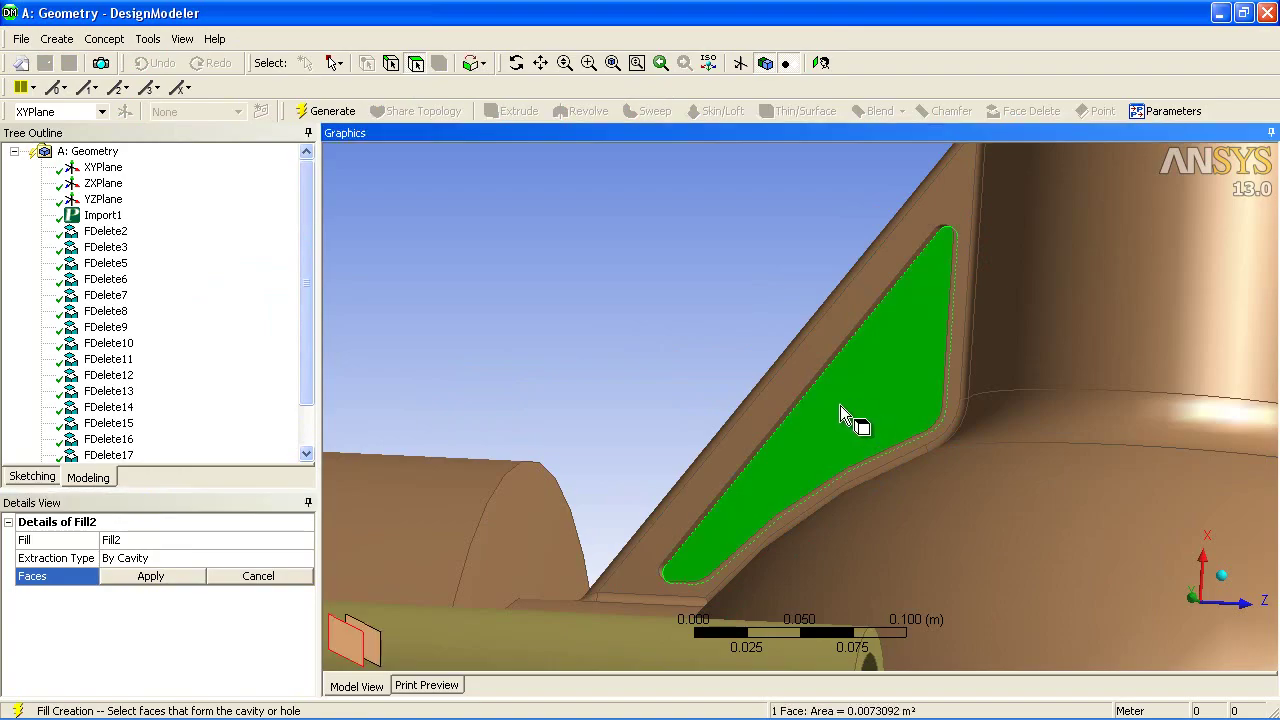
{"action": "left_click", "coordinate": [855, 329], "text": "ctrl"}
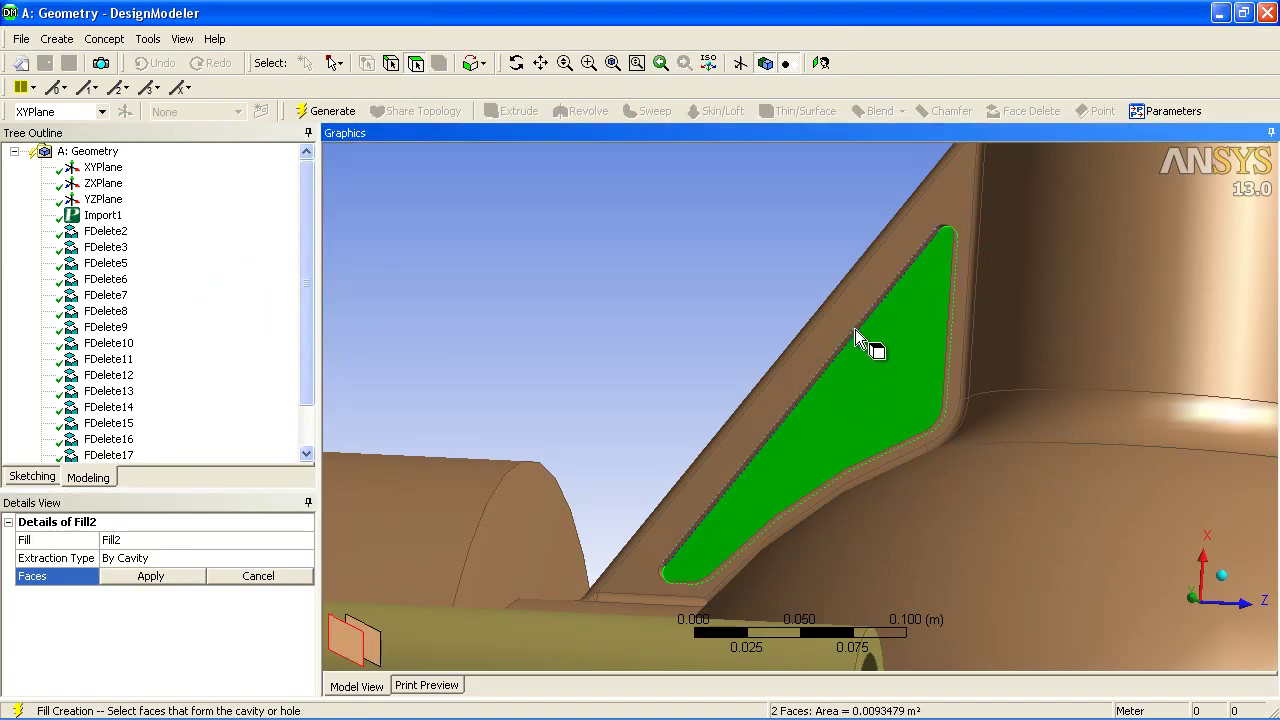
{"action": "left_click", "coordinate": [945, 238], "text": "ctrl"}
{"action": "left_click", "coordinate": [948, 266], "text": "ctrl"}
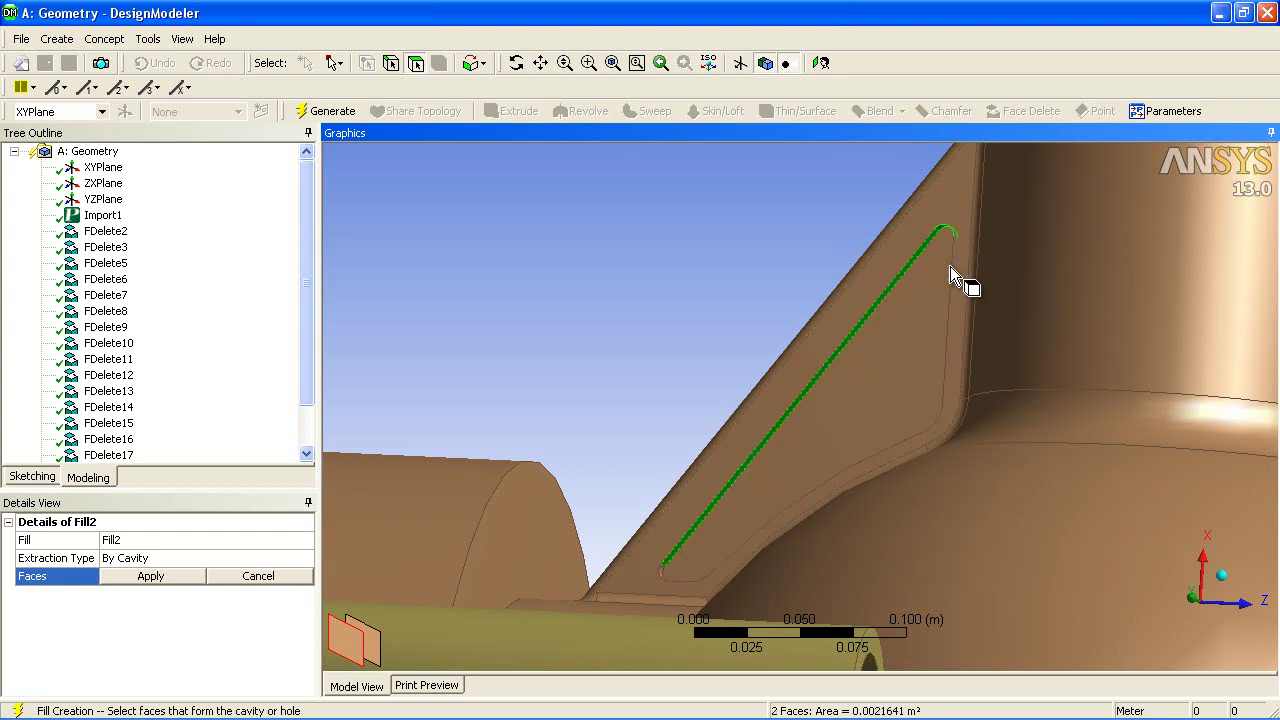
Add the remaining pocket faces and generate Fill2 closing the 9-face pocket
{"action": "middle_click_drag", "start_coordinate": [950, 273], "coordinate": [794, 310]}
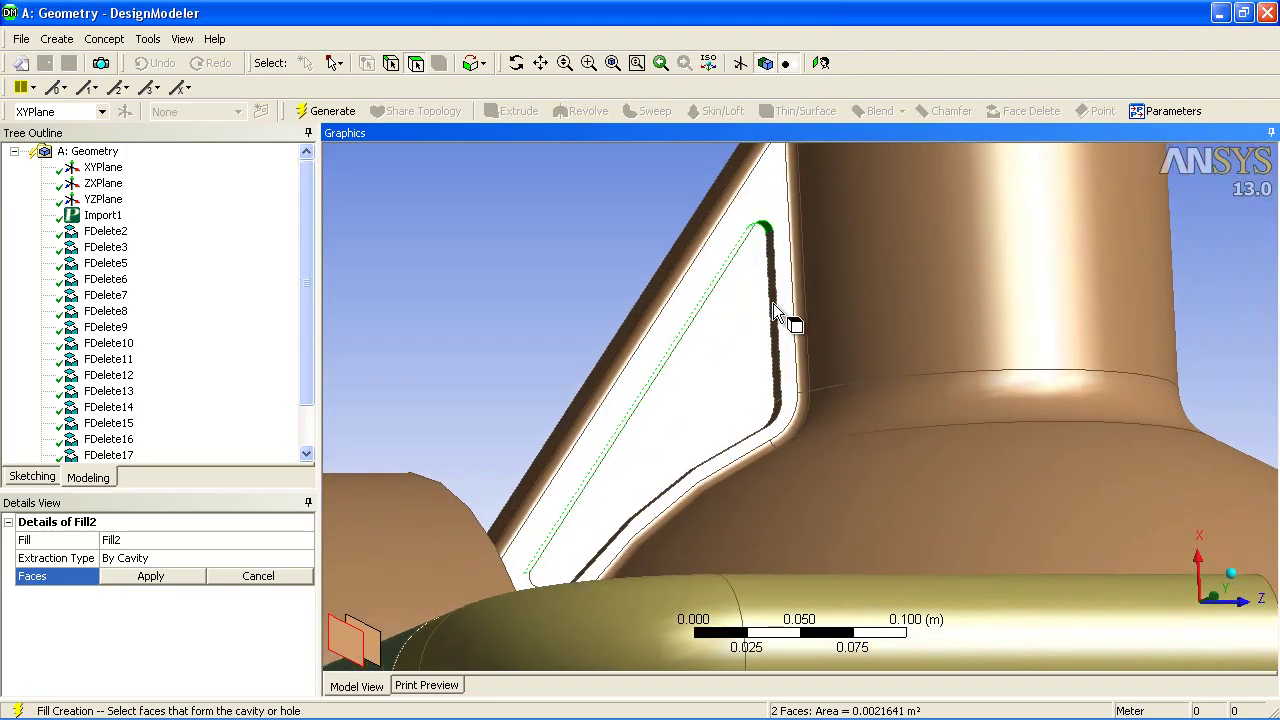
{"action": "left_click", "coordinate": [773, 303], "text": "ctrl"}
{"action": "left_click", "coordinate": [765, 388], "text": "ctrl"}
{"action": "left_click", "coordinate": [773, 415], "text": "ctrl"}
{"action": "middle_click_drag", "start_coordinate": [773, 415], "coordinate": [663, 480]}
{"action": "left_click", "coordinate": [645, 461], "text": "ctrl"}
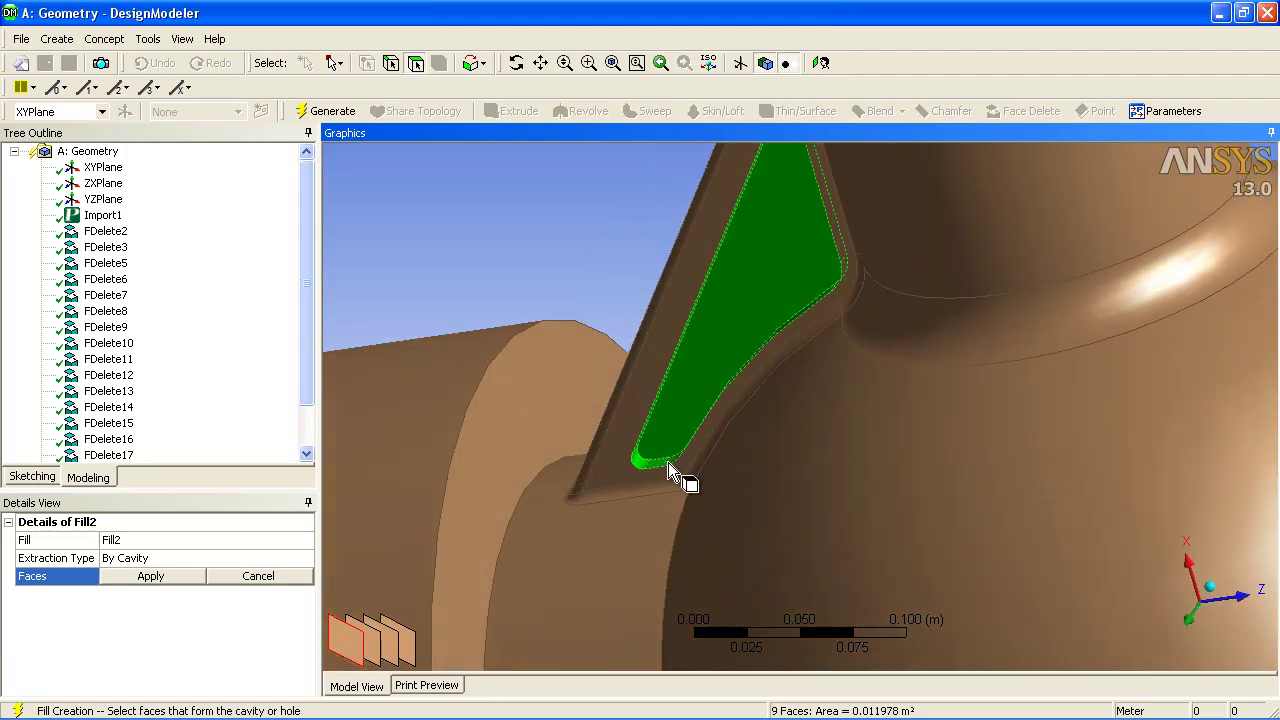
{"action": "left_click", "coordinate": [183, 576]}
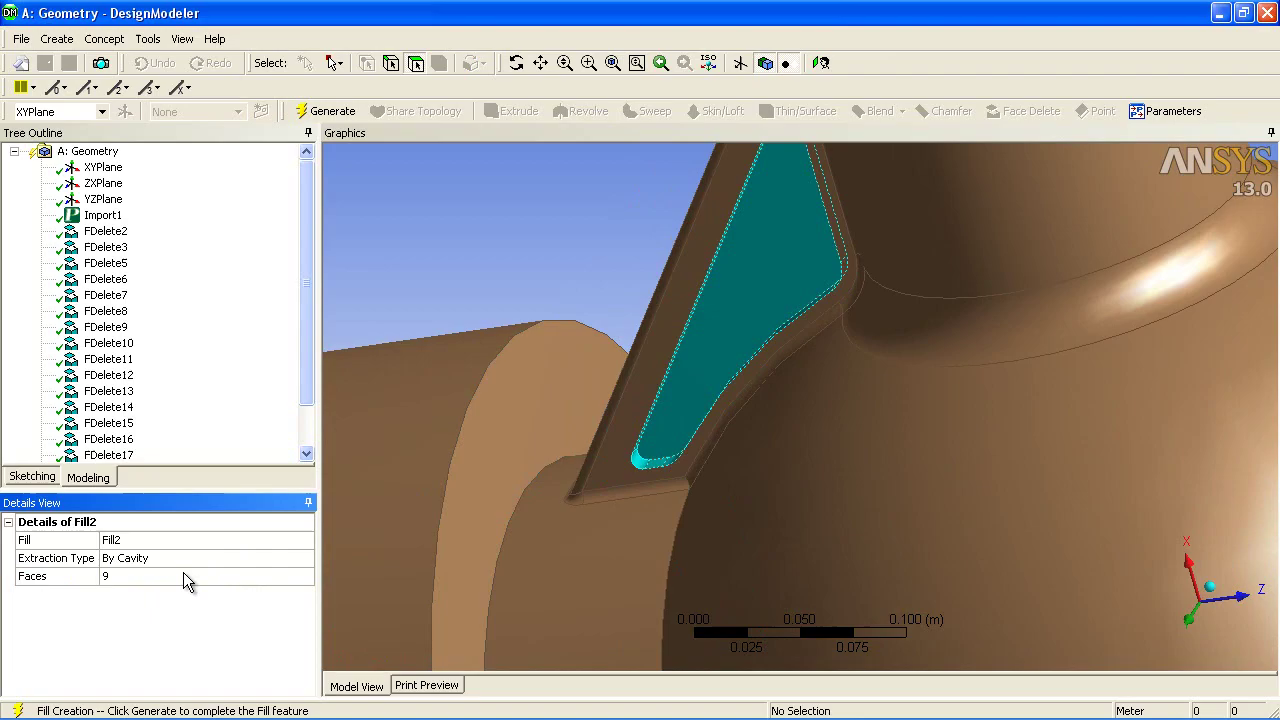
{"action": "left_click", "coordinate": [312, 111]}
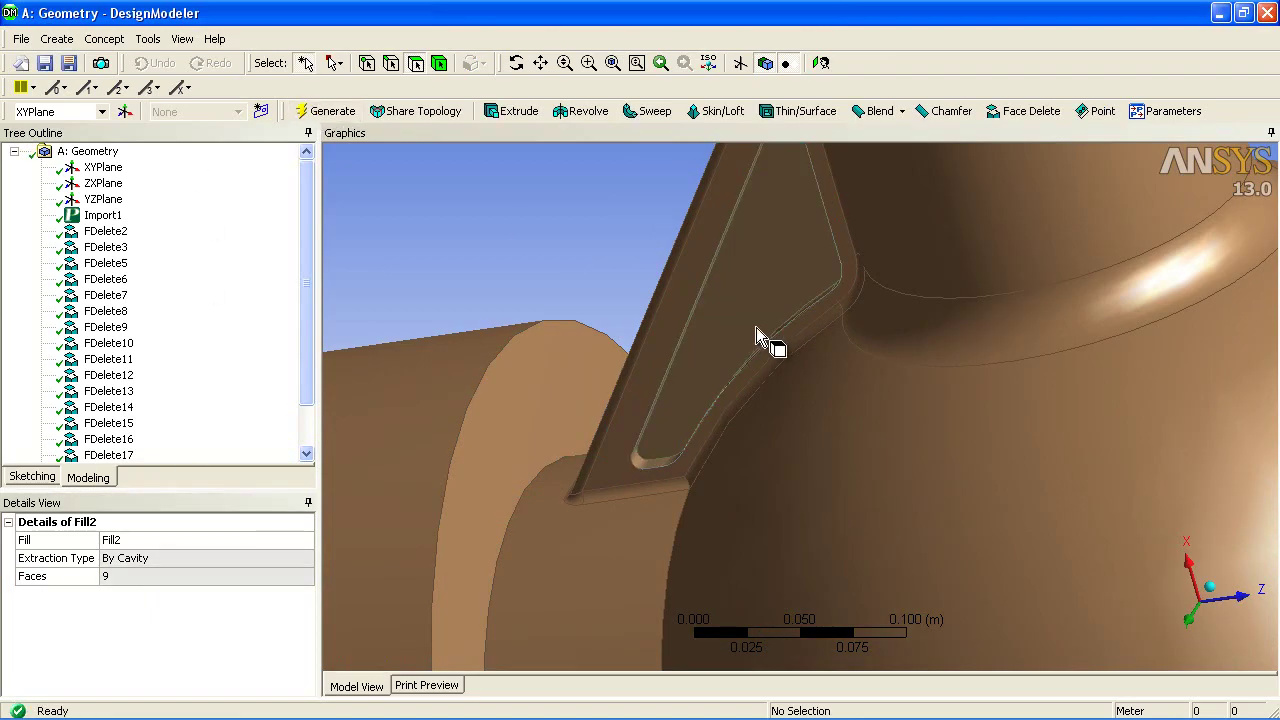
Unite the gusset fin and main casing bodies with Boolean1 and fit the view
{"action": "scroll", "coordinate": [609, 262], "scroll_direction": "down", "scroll_amount": 3}
{"action": "middle_click_drag", "start_coordinate": [609, 262], "coordinate": [830, 278]}
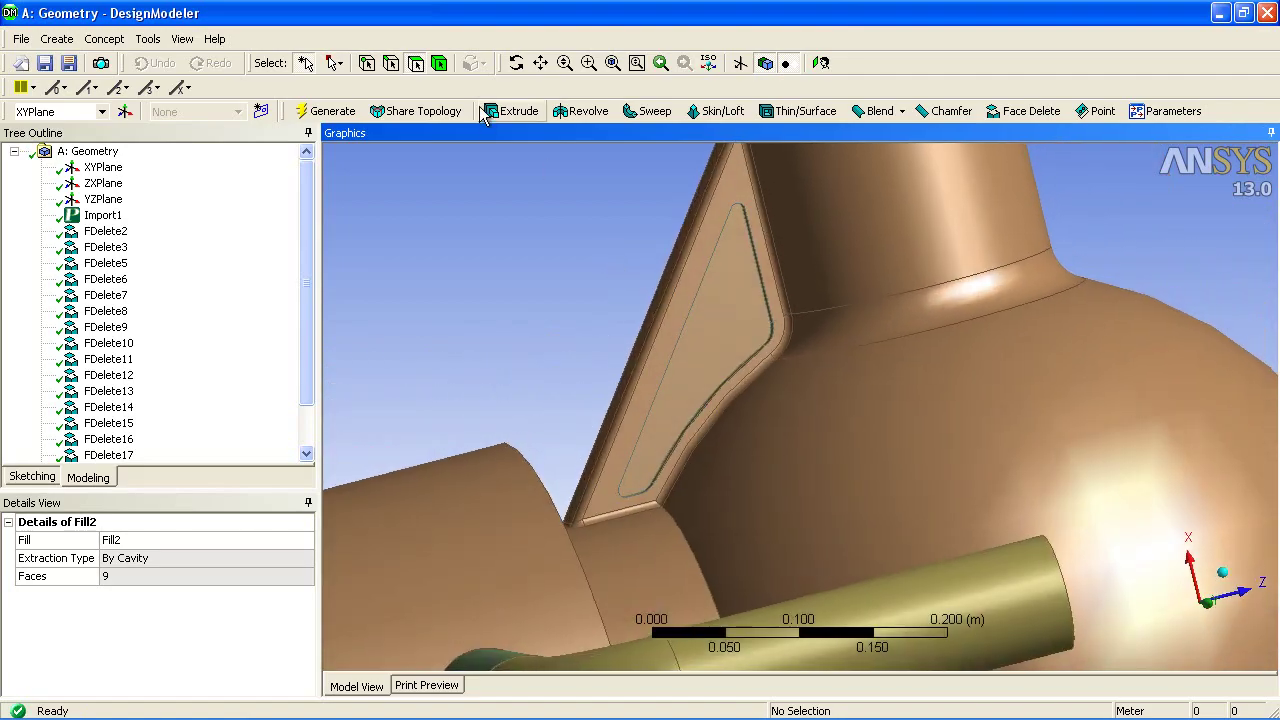
{"action": "left_click", "coordinate": [439, 63]}
{"action": "left_click", "coordinate": [714, 294]}
{"action": "left_click", "coordinate": [826, 265], "text": "ctrl"}
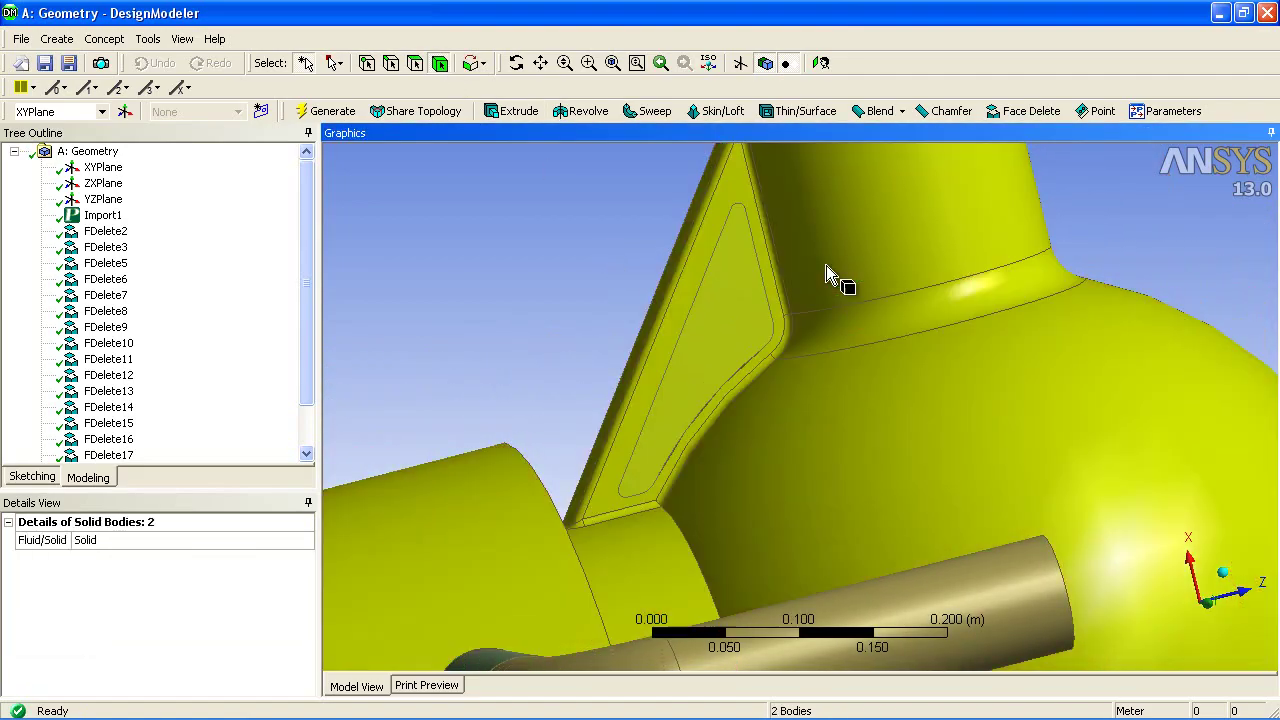
{"action": "left_click", "coordinate": [57, 38]}
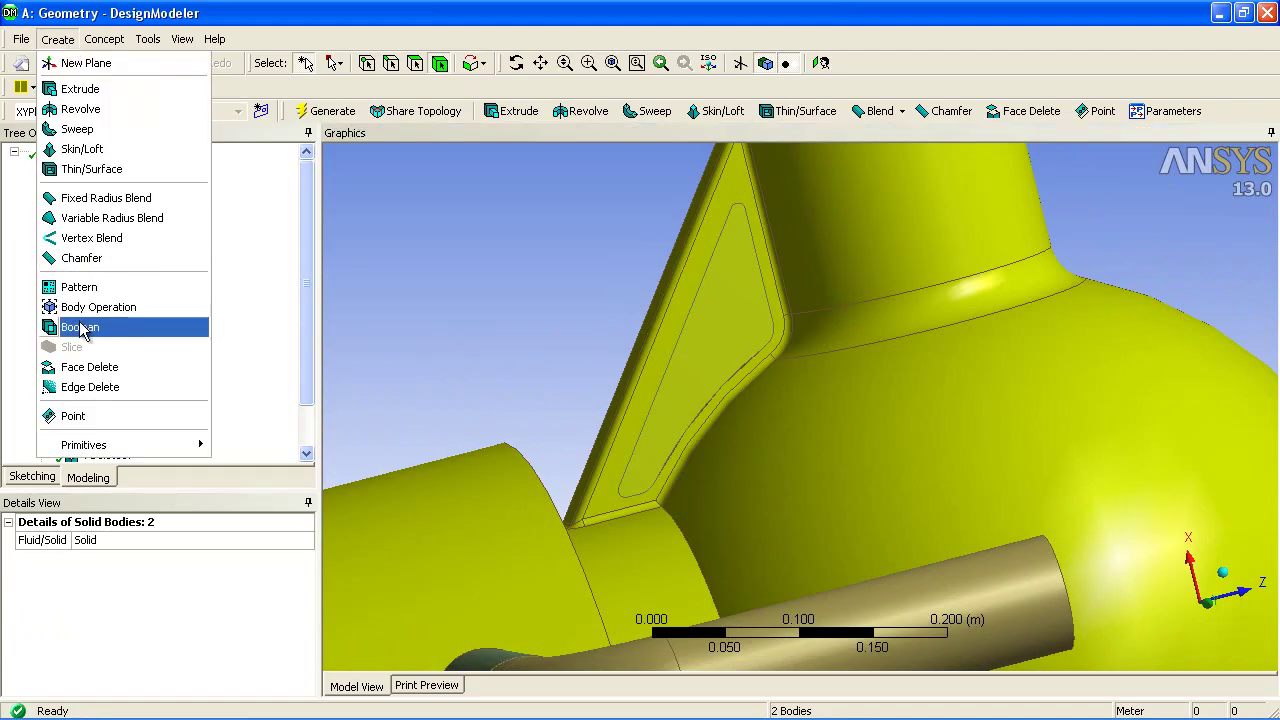
{"action": "left_click", "coordinate": [104, 343]}
{"action": "left_click", "coordinate": [161, 577]}
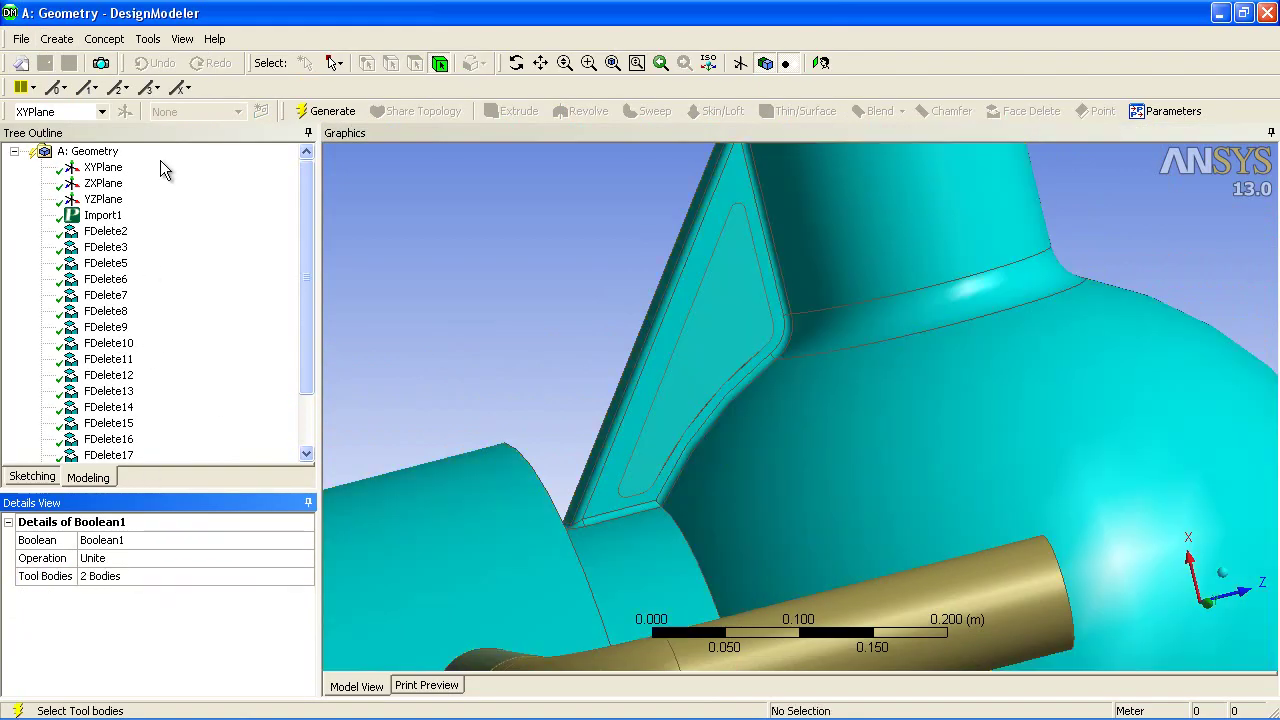
{"action": "left_click", "coordinate": [322, 112]}
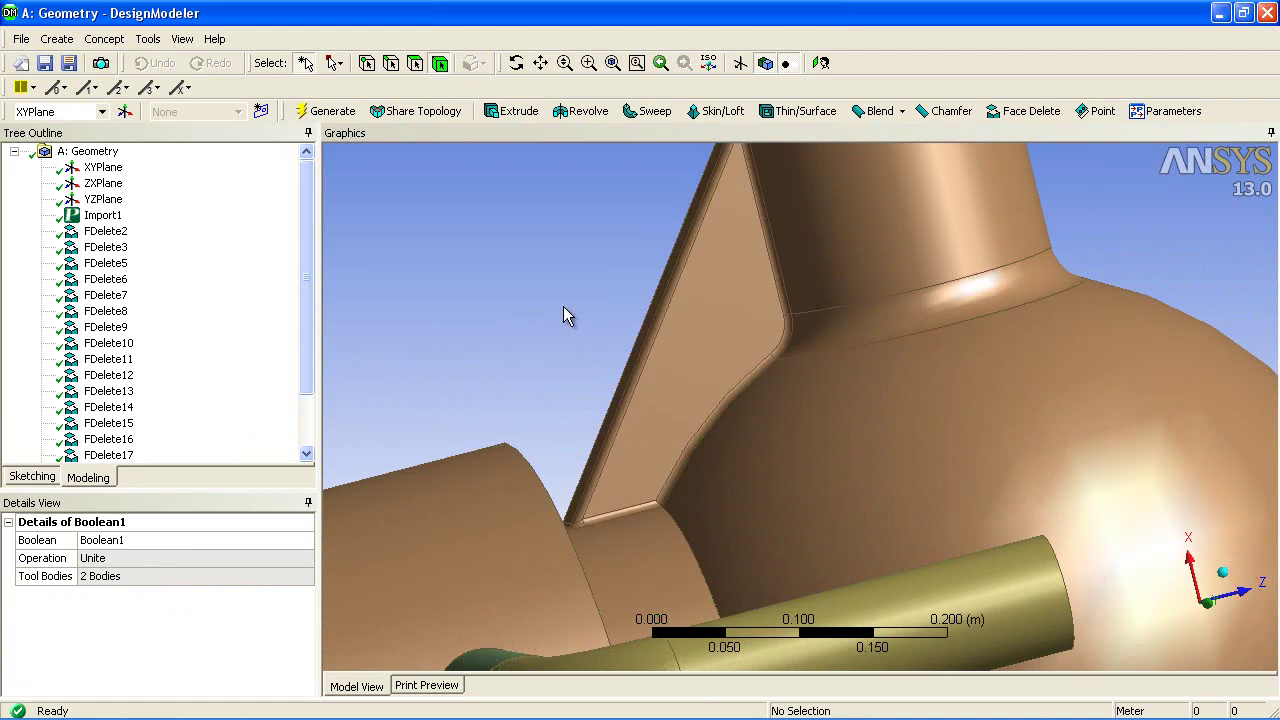
{"action": "left_click", "coordinate": [612, 63]}
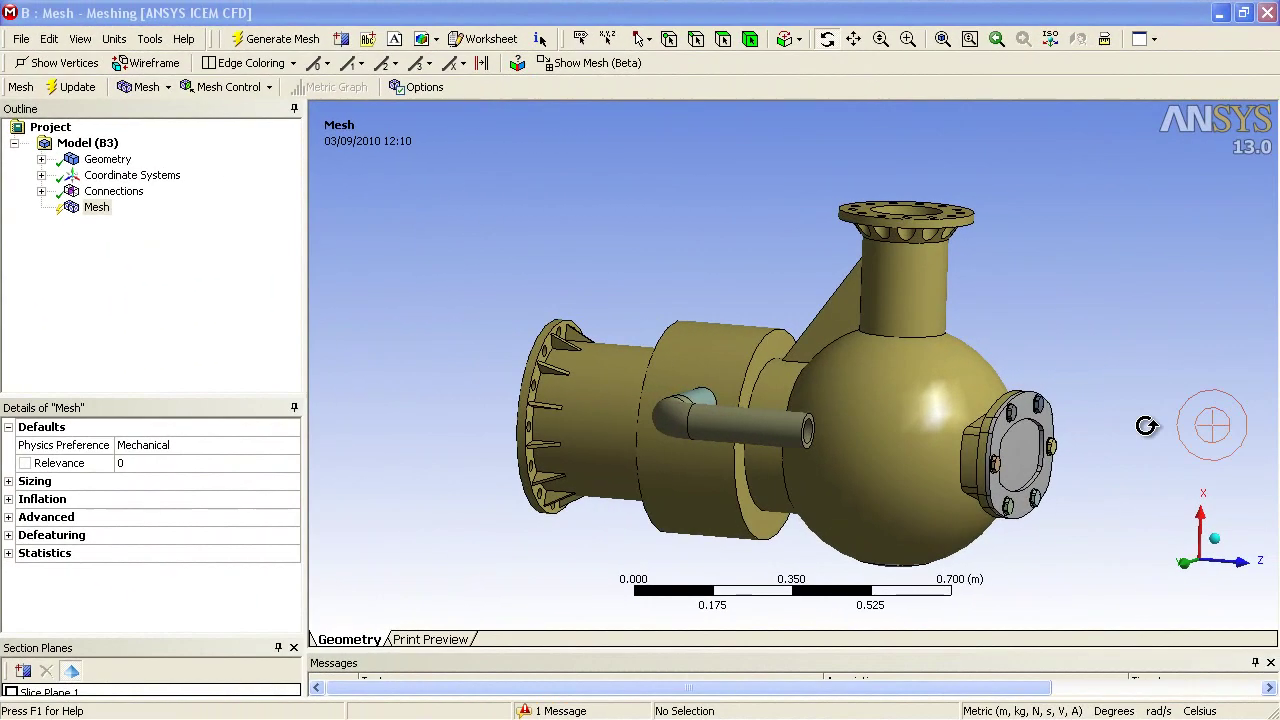
Zoom onto the oval end flange and select its top bolt with the Body filter
{"action": "left_click_drag", "start_coordinate": [1060, 428], "coordinate": [862, 342]}
{"action": "right_click_drag", "start_coordinate": [862, 342], "coordinate": [1047, 491]}
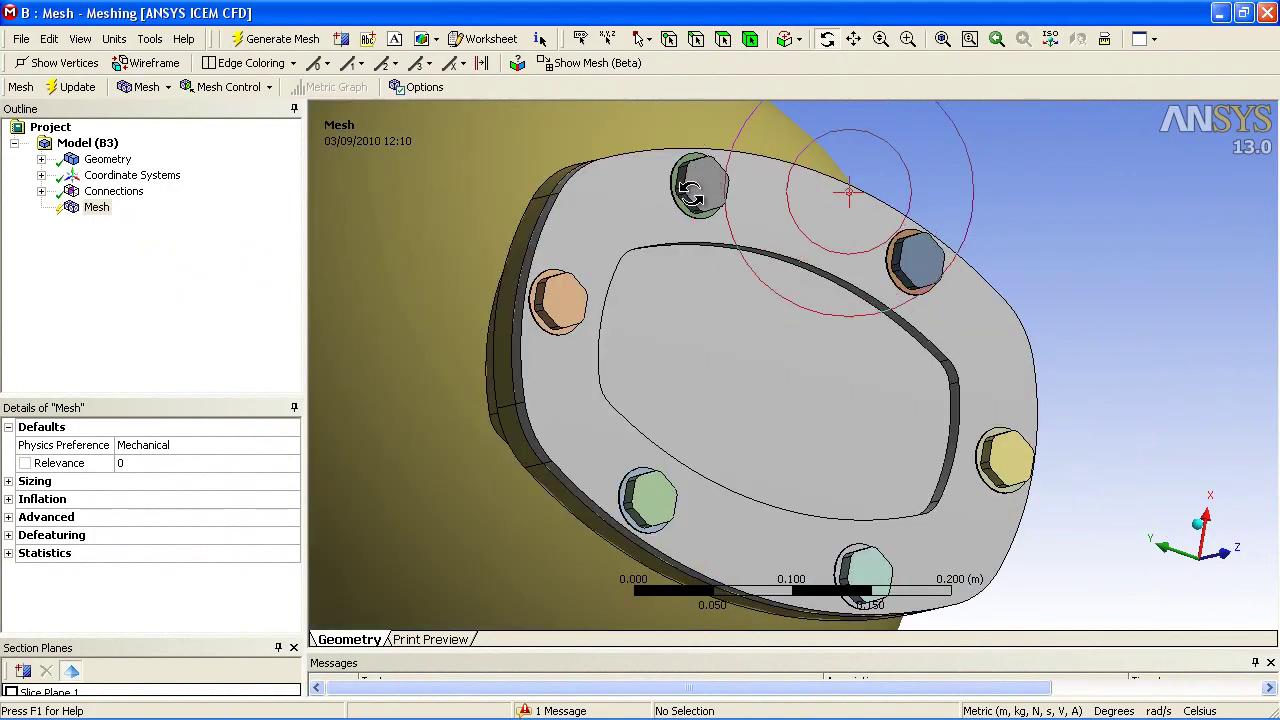
{"action": "left_click", "coordinate": [750, 39]}
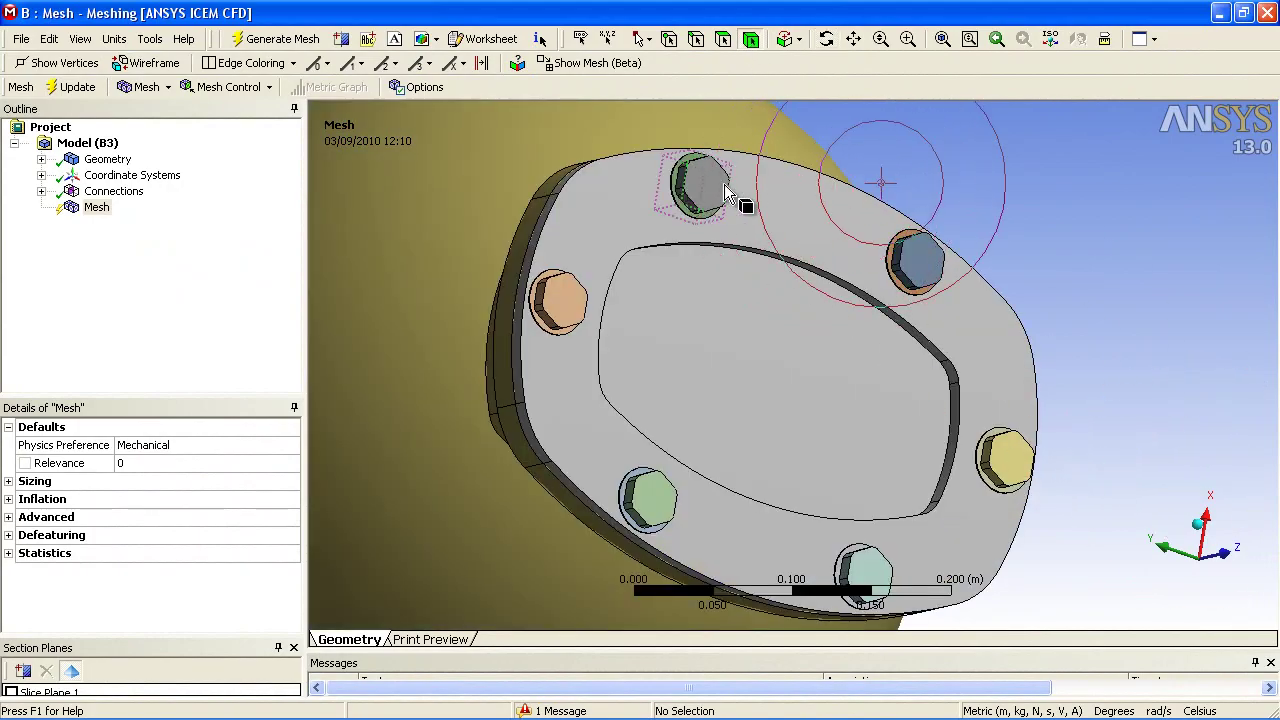
{"action": "left_click", "coordinate": [706, 183]}
Select the six bolt bodies and give them a MultiZone meshing method
{"action": "left_click", "coordinate": [565, 300], "text": "ctrl"}
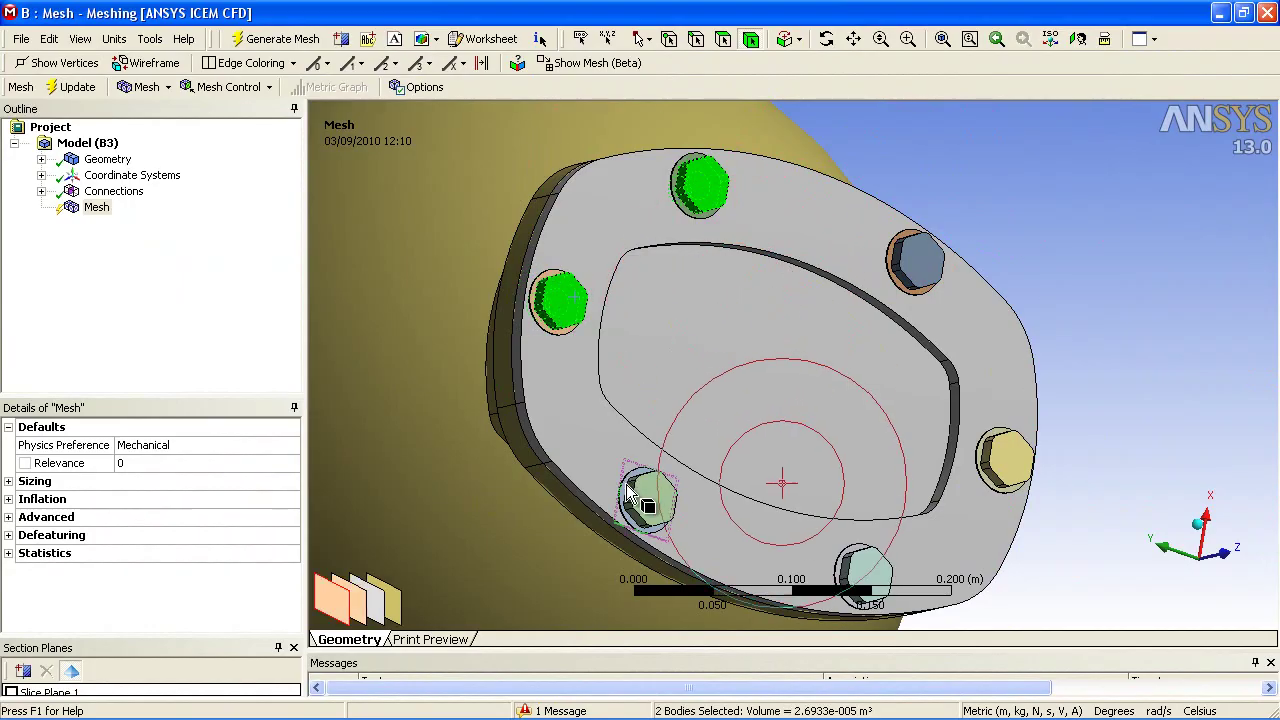
{"action": "left_click", "coordinate": [640, 497], "text": "ctrl"}
{"action": "left_click", "coordinate": [917, 262], "text": "ctrl"}
{"action": "left_click", "coordinate": [1008, 458], "text": "ctrl"}
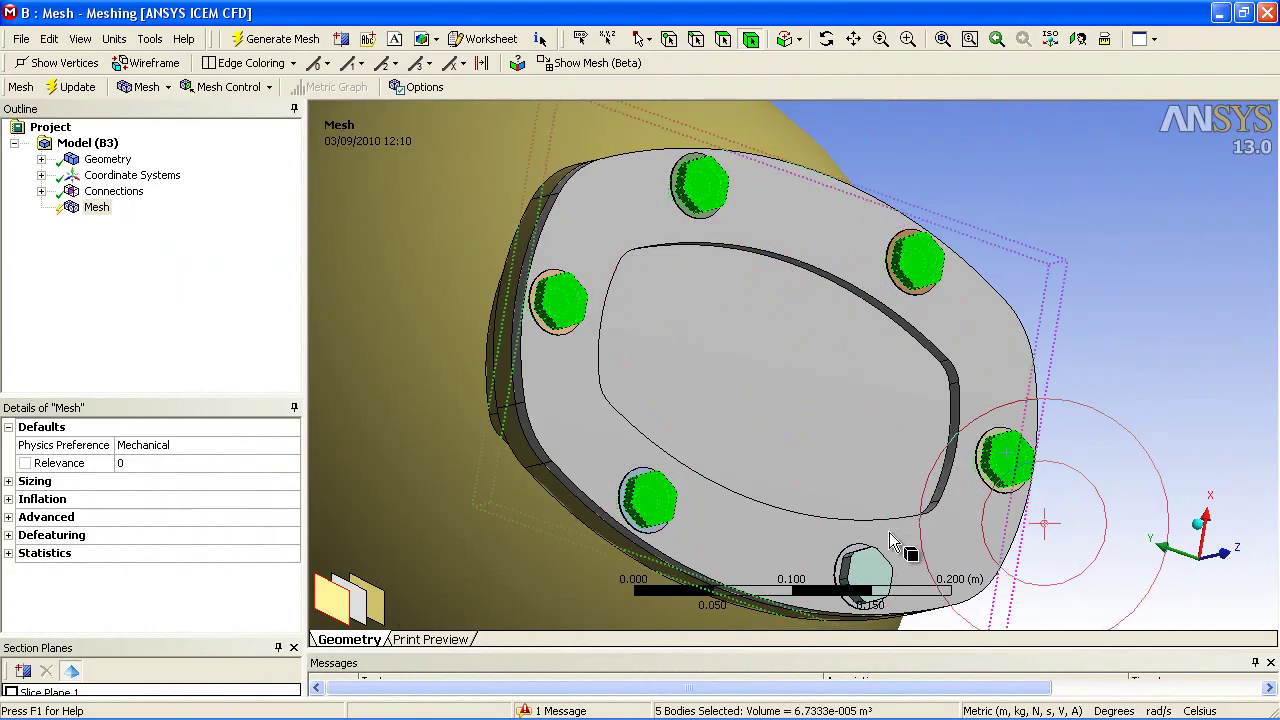
{"action": "left_click", "coordinate": [864, 566], "text": "ctrl"}
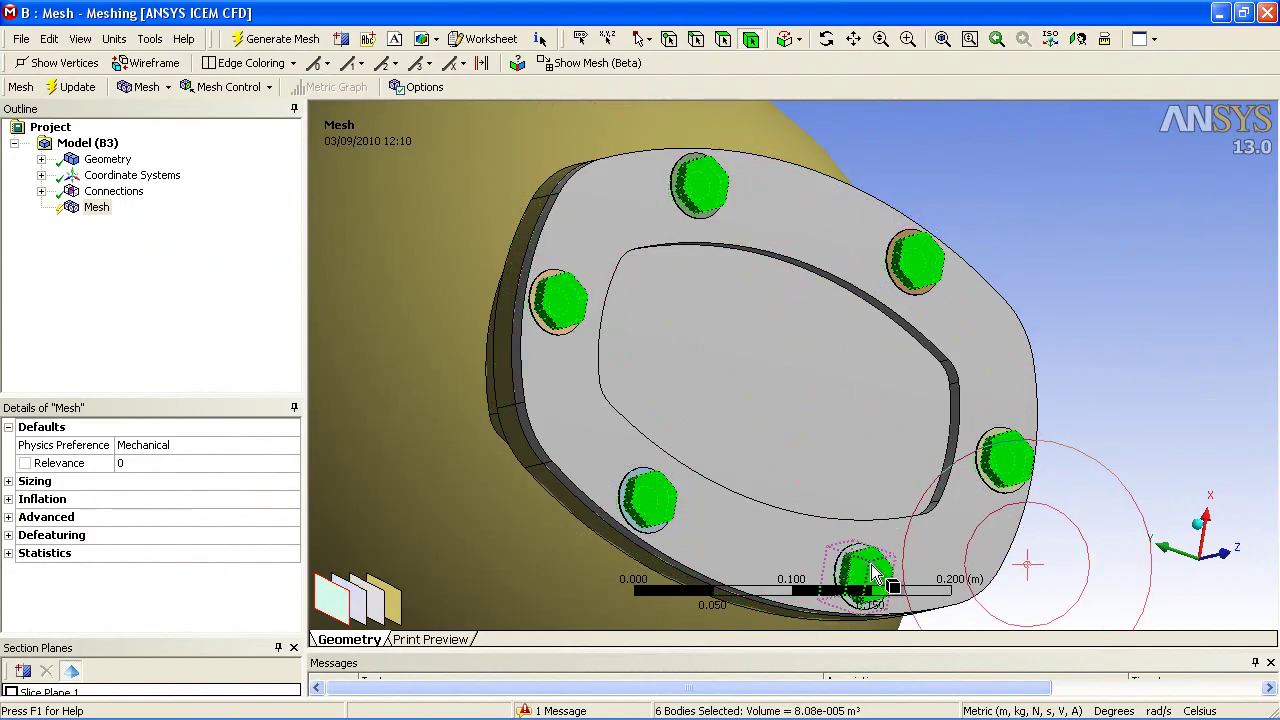
{"action": "right_click", "coordinate": [103, 215]}
{"action": "mouse_move", "coordinate": [140, 220]}
{"action": "left_click", "coordinate": [345, 225]}
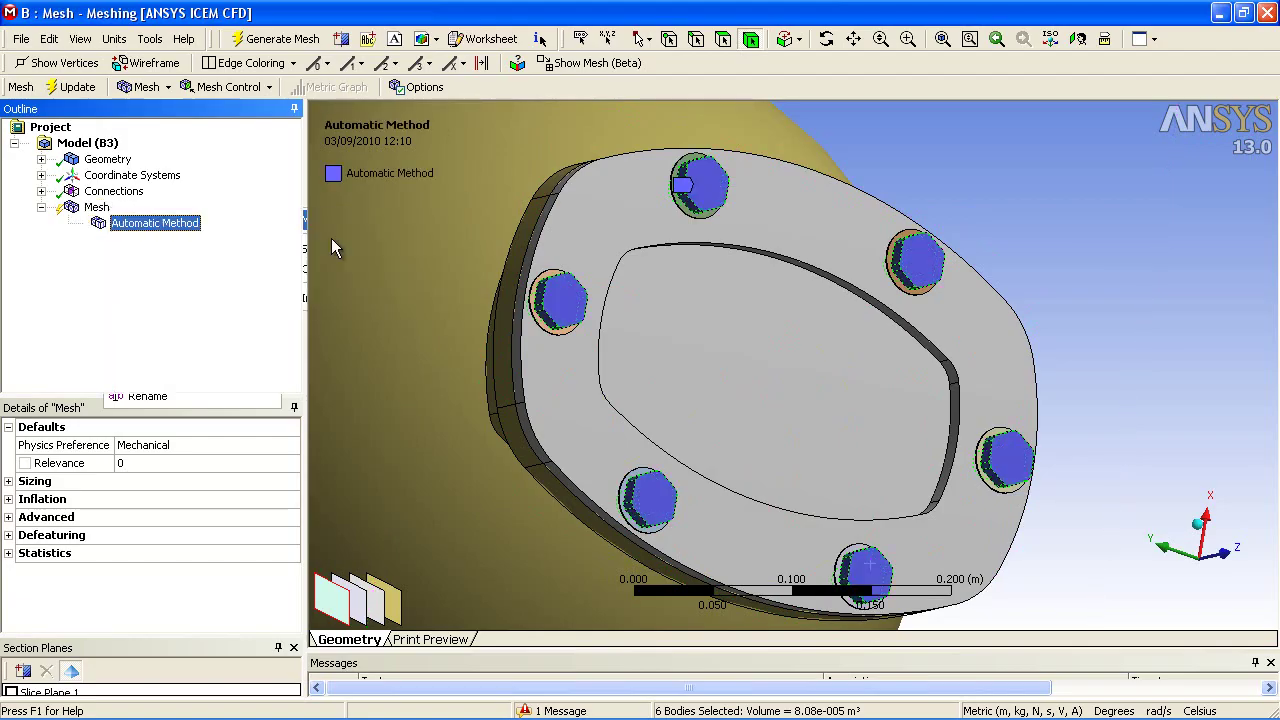
{"action": "left_click", "coordinate": [290, 517]}
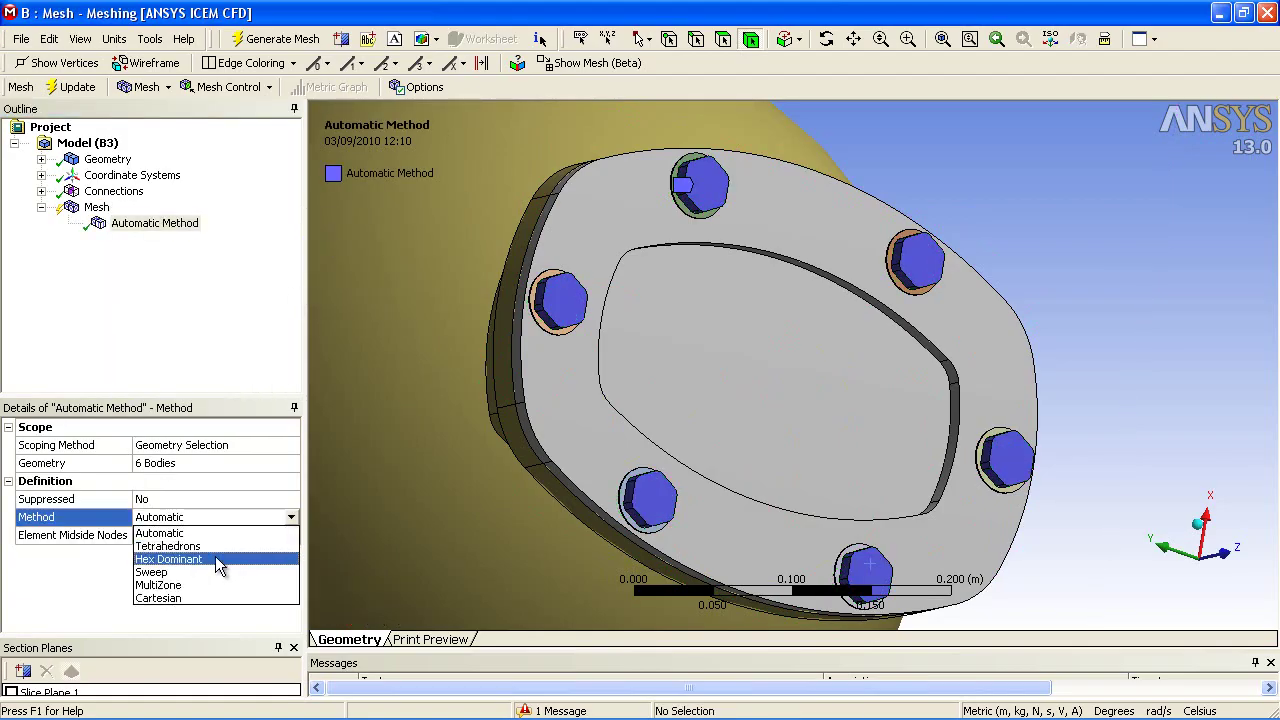
{"action": "left_click", "coordinate": [203, 586]}
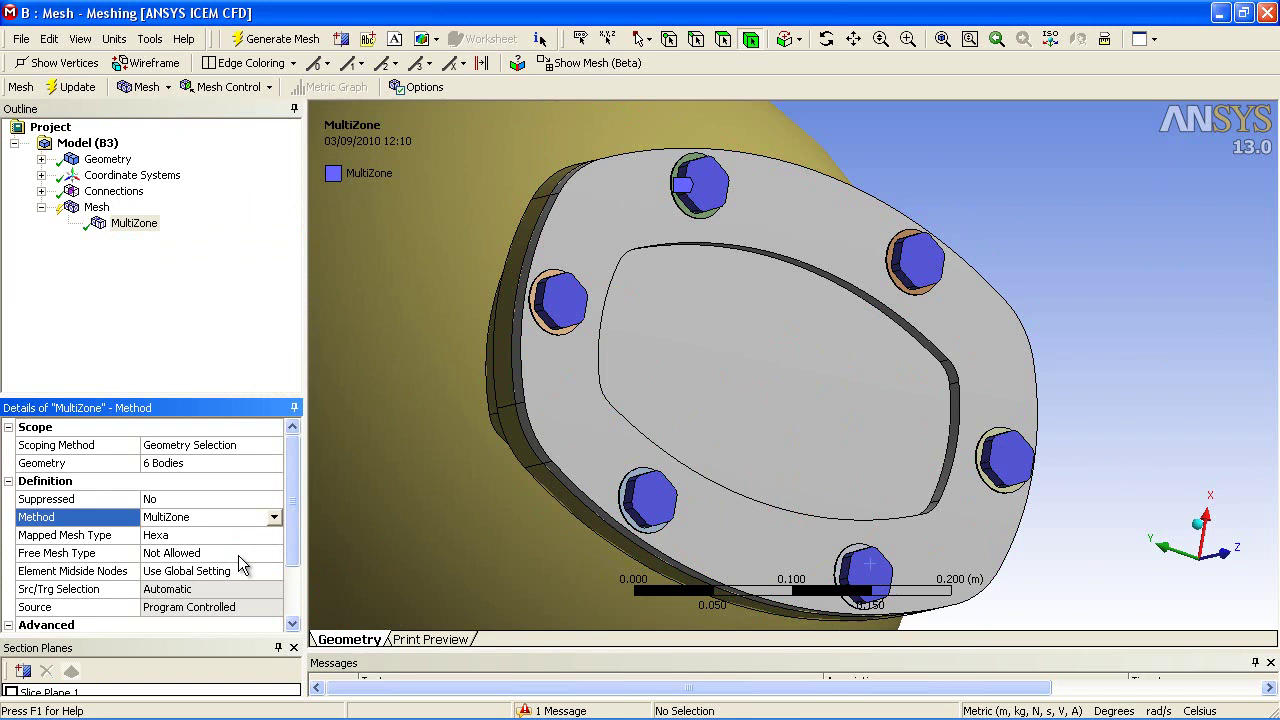
Fit the pump in view, rotate it, and bring up the Mesh node's options
{"action": "scroll", "coordinate": [250, 540], "scroll_direction": "down", "scroll_amount": 2}
{"action": "scroll", "coordinate": [250, 540], "scroll_direction": "up", "scroll_amount": 2}
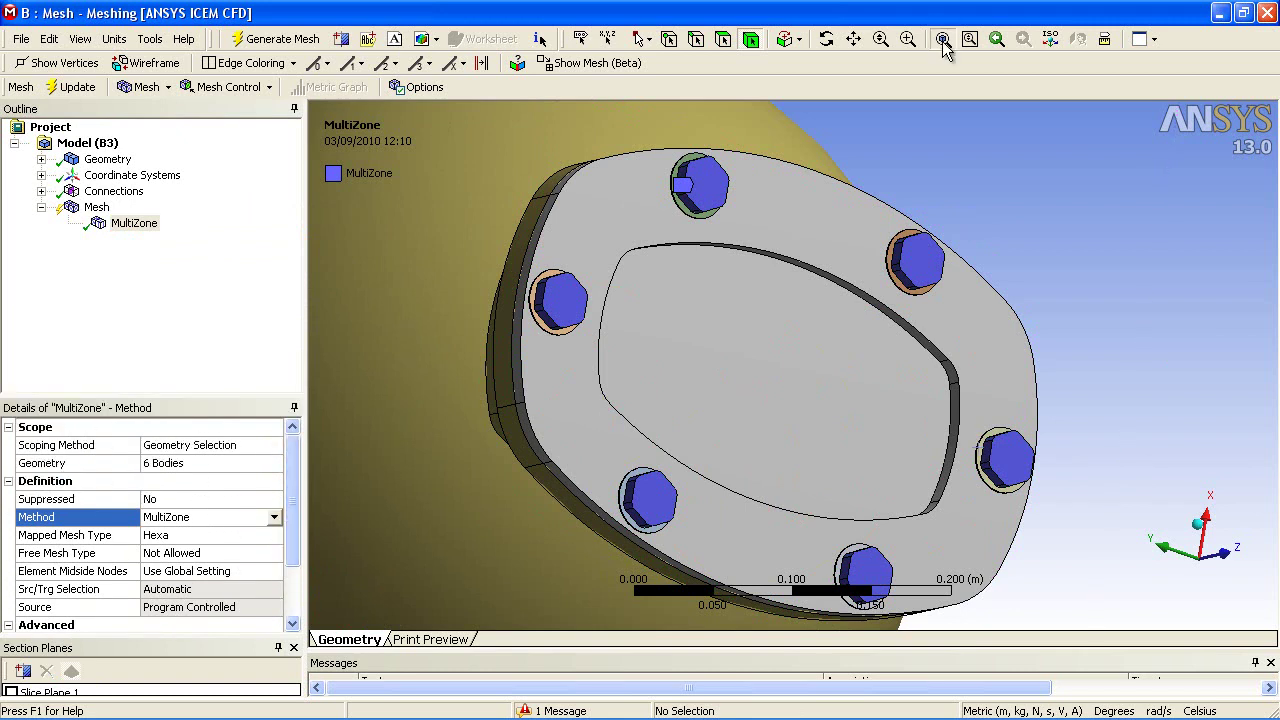
{"action": "left_click", "coordinate": [943, 45]}
{"action": "middle_click_drag", "start_coordinate": [755, 330], "coordinate": [978, 403]}
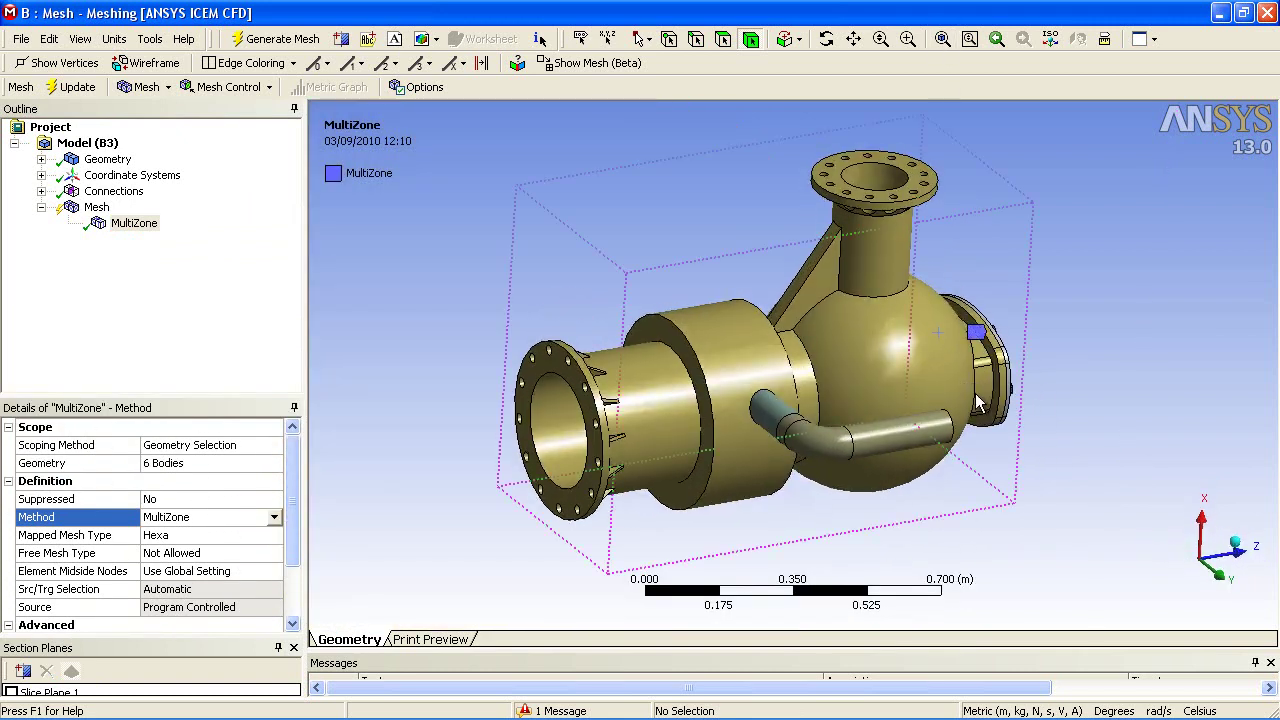
{"action": "left_click", "coordinate": [92, 210]}
{"action": "right_click", "coordinate": [96, 208]}
Generate the mesh across all 18 solids of the defeatured pump casing
{"action": "left_click", "coordinate": [197, 269]}
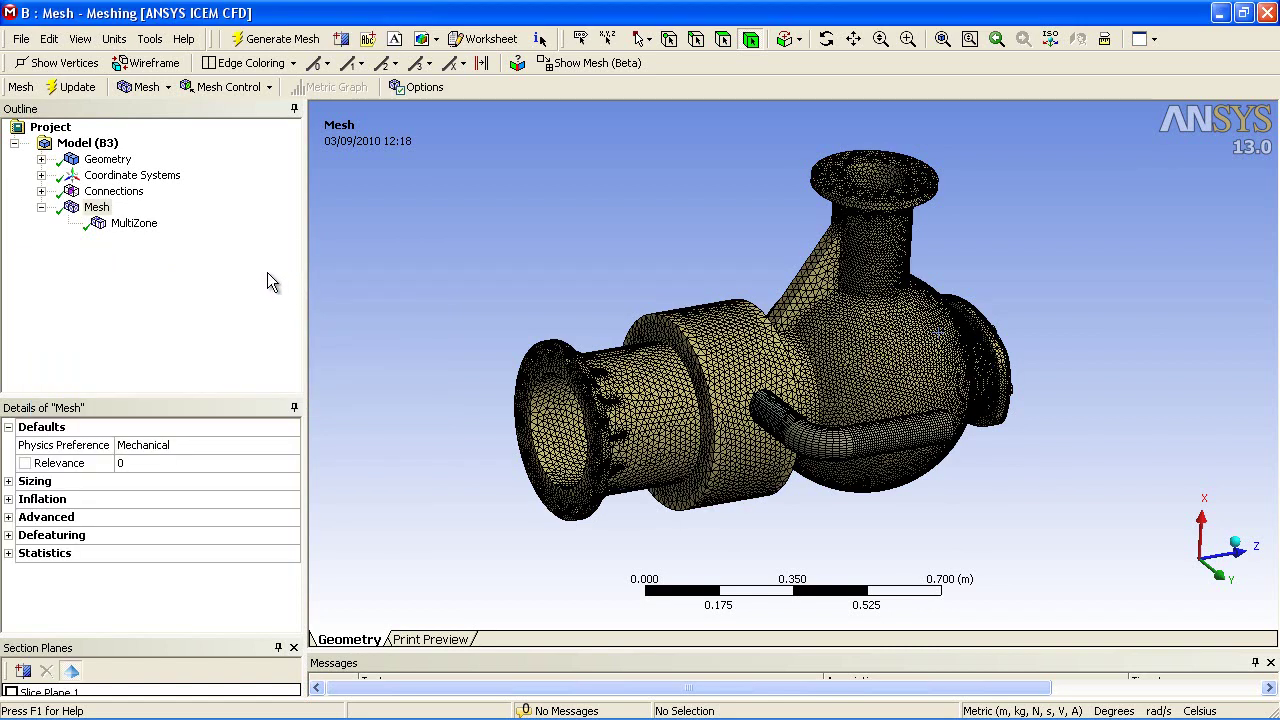
Zoom in to inspect the mesh on the left flange and the top flange's bolt holes
{"action": "middle_click_drag", "start_coordinate": [640, 250], "coordinate": [531, 362]}
{"action": "right_click_drag", "start_coordinate": [571, 300], "coordinate": [633, 362]}
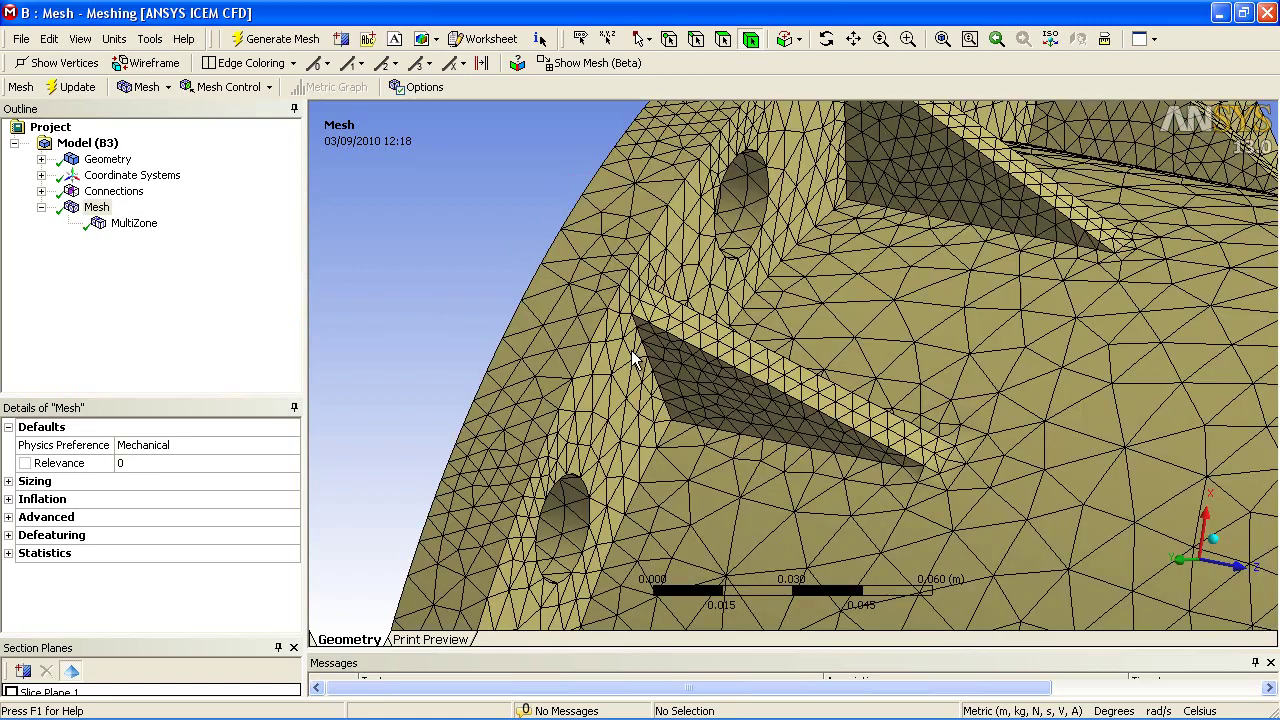
{"action": "left_click", "coordinate": [942, 38]}
{"action": "middle_click_drag", "start_coordinate": [1206, 137], "coordinate": [929, 232]}
{"action": "right_click_drag", "start_coordinate": [929, 232], "coordinate": [1040, 285]}
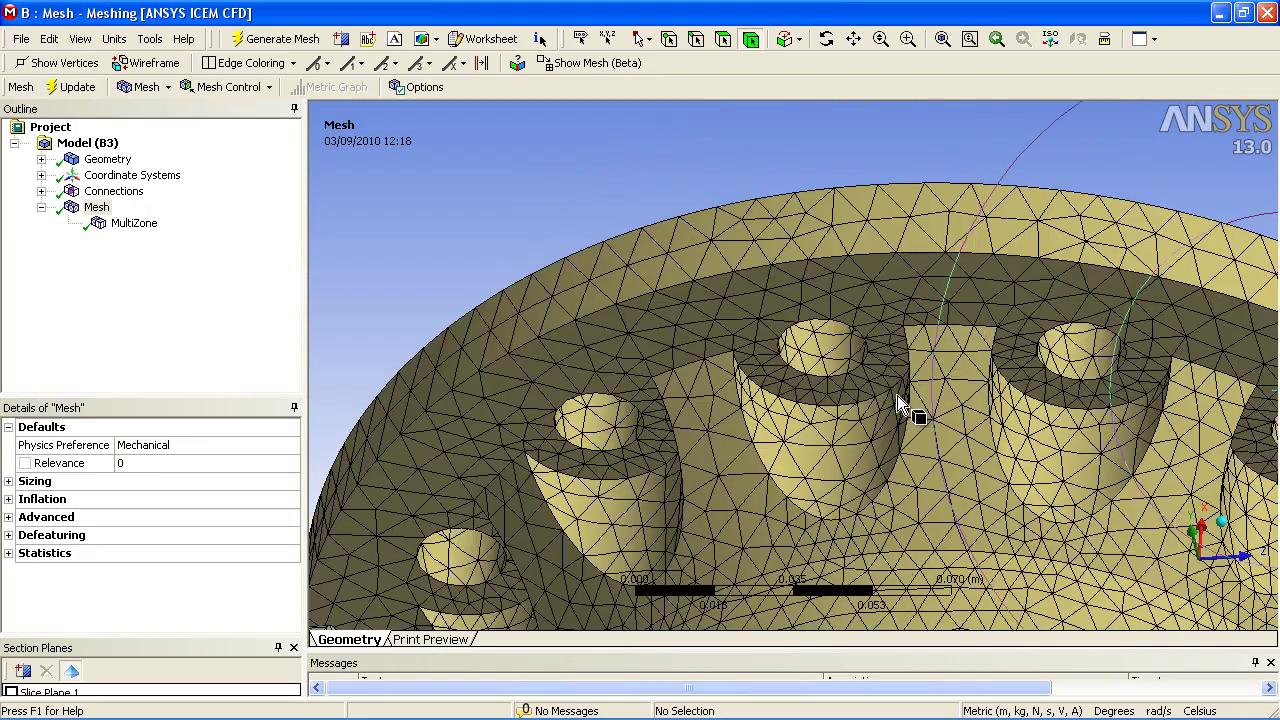
{"action": "left_click", "coordinate": [942, 38]}
Inspect a bolt's mesh closely, then check statistics: 695863 nodes and 399144 elements
{"action": "middle_click_drag", "start_coordinate": [1002, 330], "coordinate": [836, 430]}
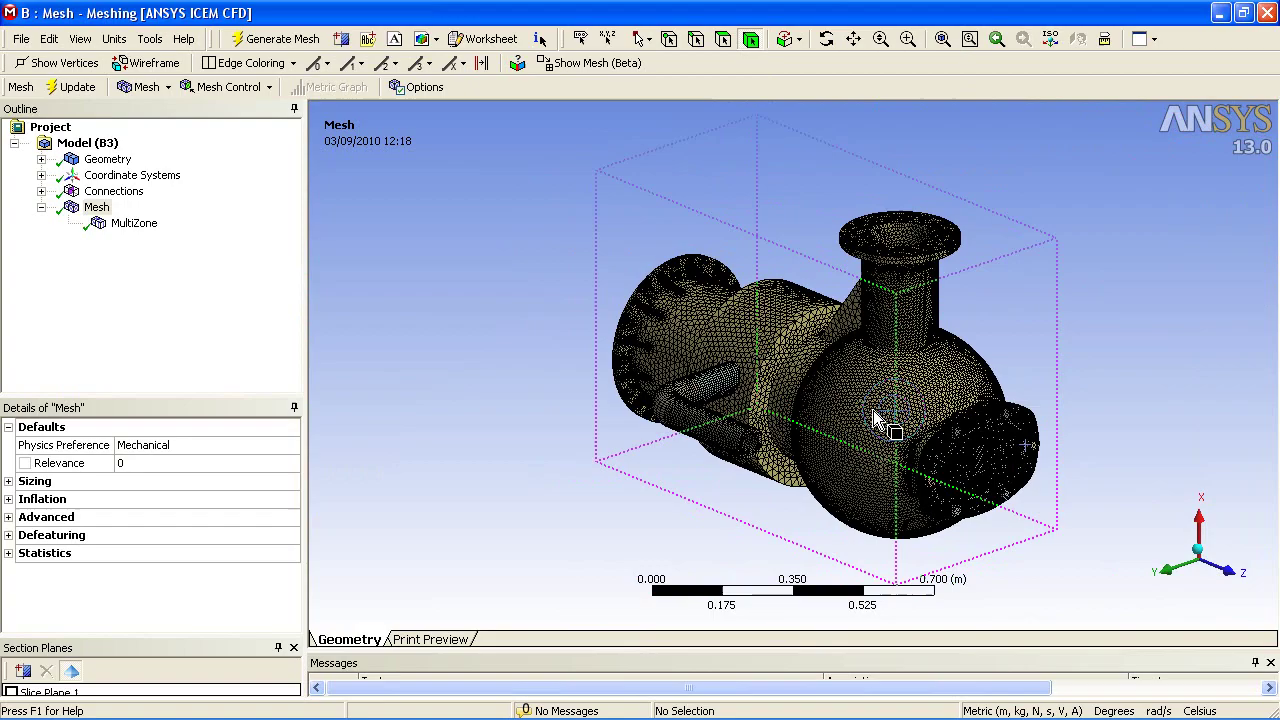
{"action": "left_click_drag", "start_coordinate": [935, 404], "coordinate": [994, 466]}
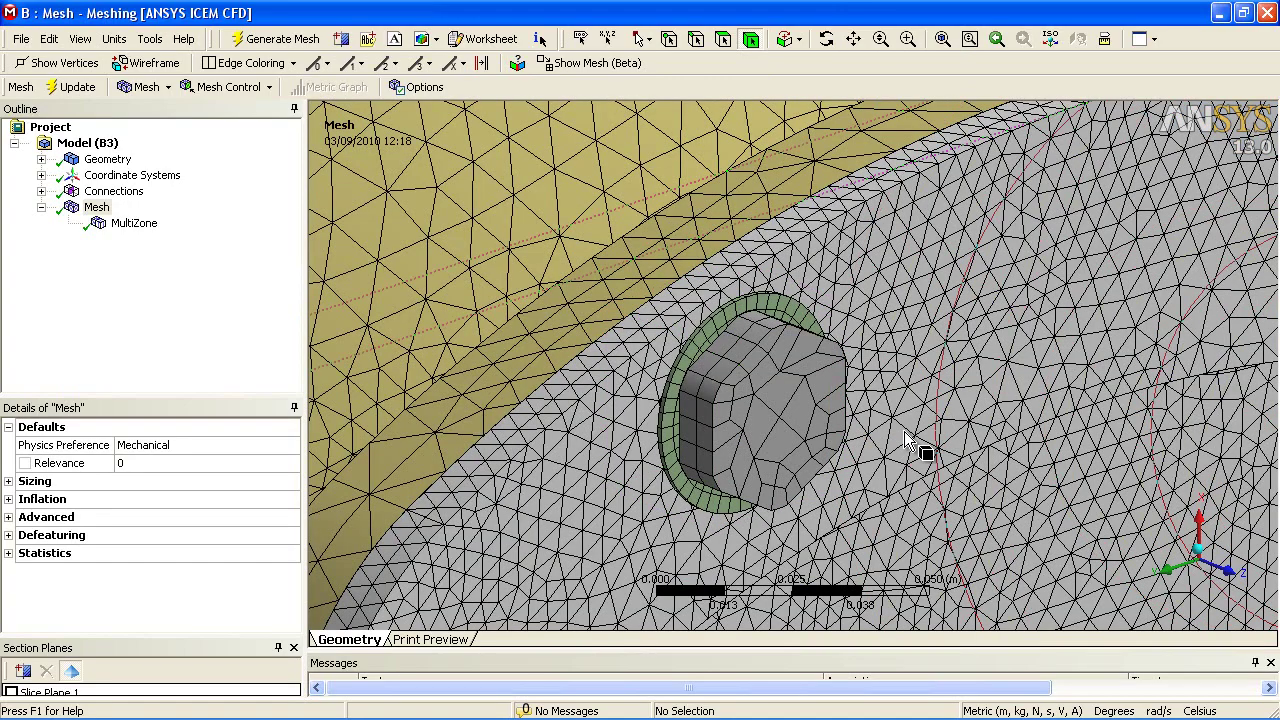
{"action": "left_click", "coordinate": [942, 38]}
{"action": "left_click_drag", "start_coordinate": [860, 300], "coordinate": [1048, 319]}
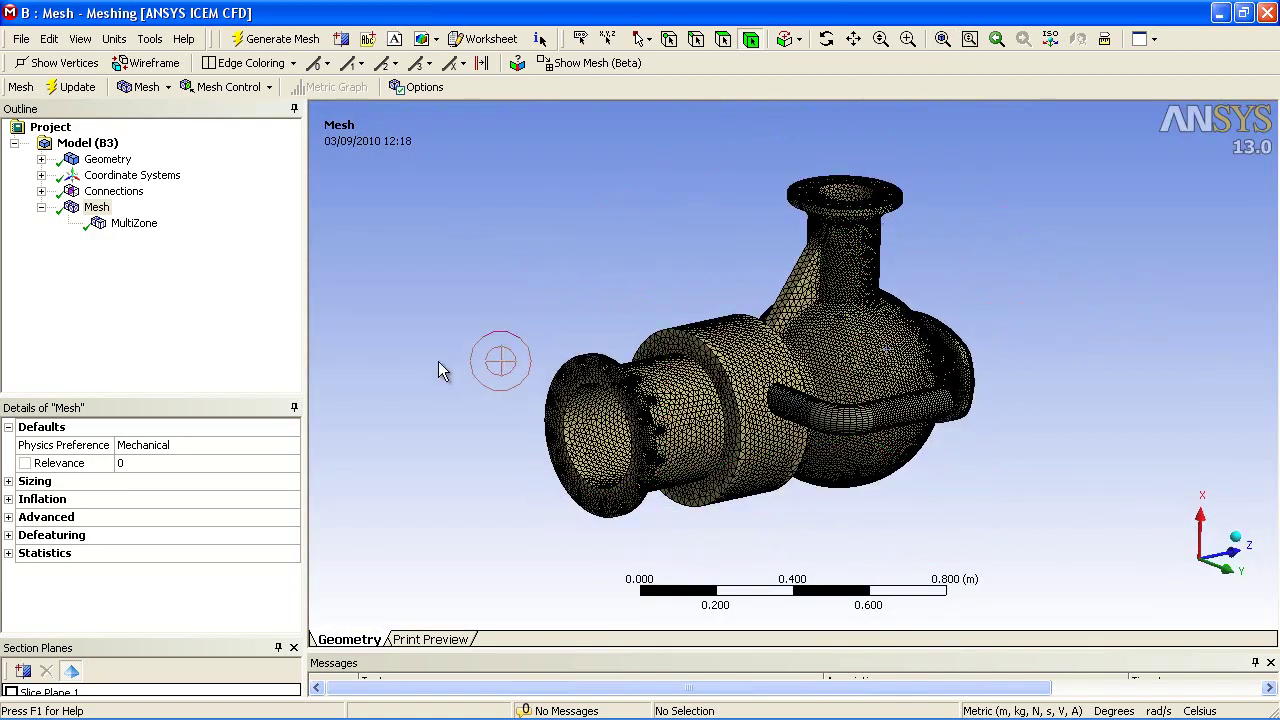
{"action": "left_click", "coordinate": [9, 553]}
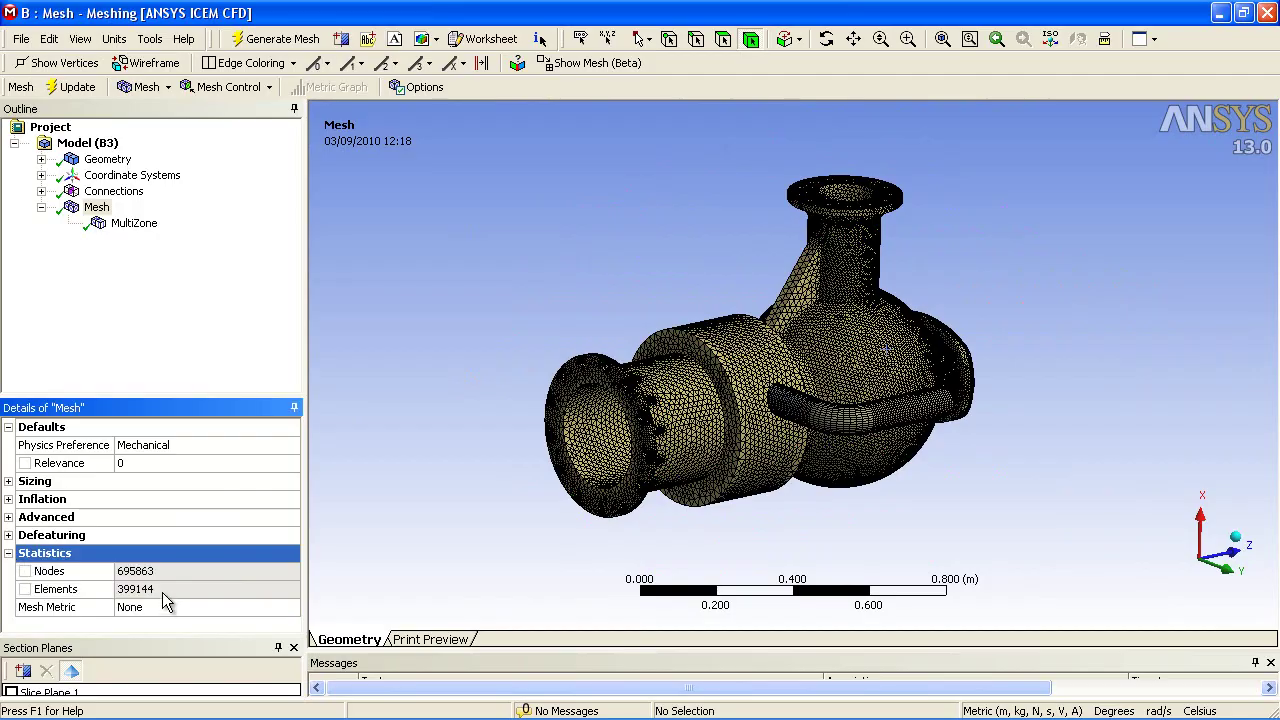
{"action": "left_click", "coordinate": [128, 590]}
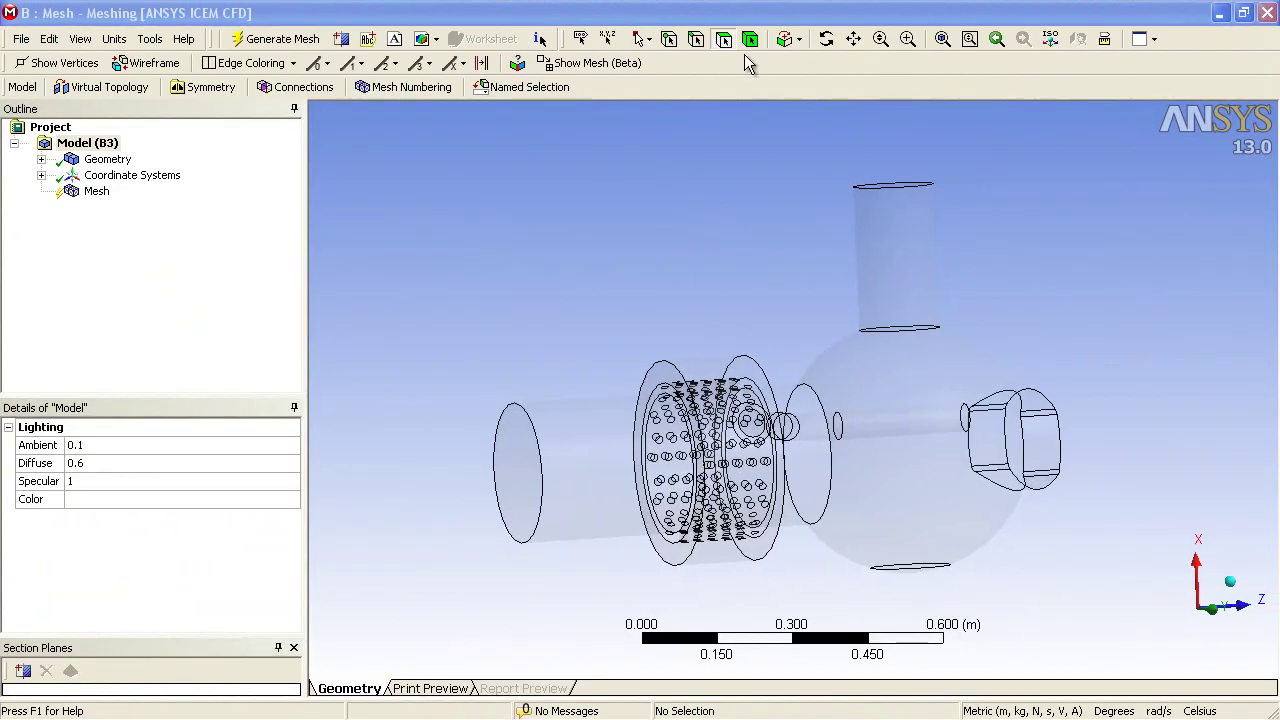
Select the fluid body, zoom onto its vane ring, return to isometric view, and select Mesh
{"action": "left_click", "coordinate": [847, 449]}
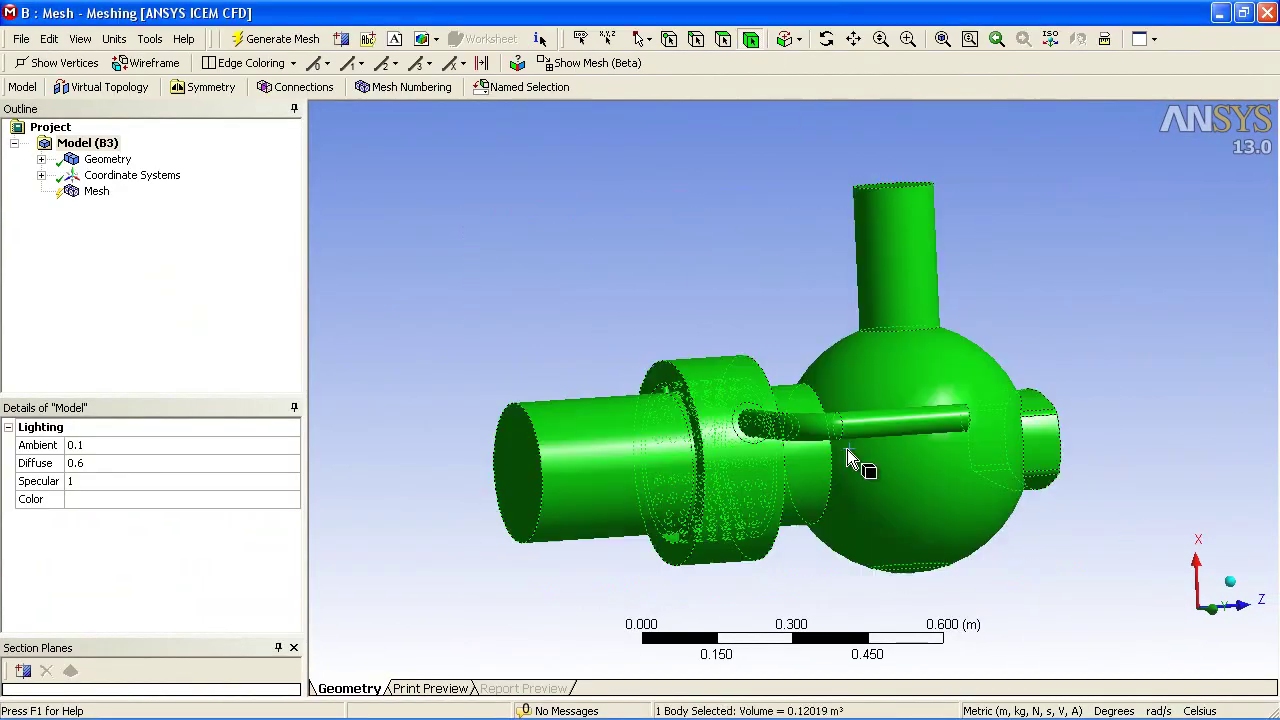
{"action": "middle_click_drag", "start_coordinate": [847, 449], "coordinate": [657, 357]}
{"action": "right_click_drag", "start_coordinate": [657, 357], "coordinate": [766, 437]}
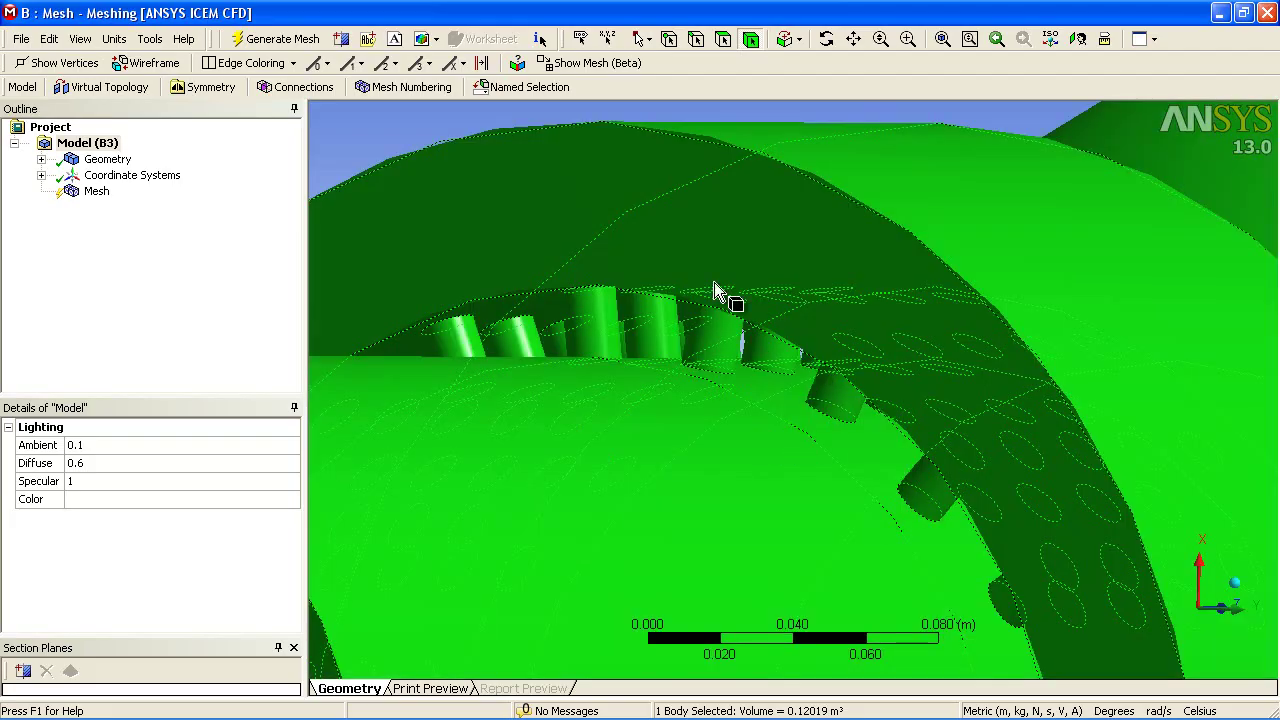
{"action": "middle_click_drag", "start_coordinate": [717, 357], "coordinate": [891, 386]}
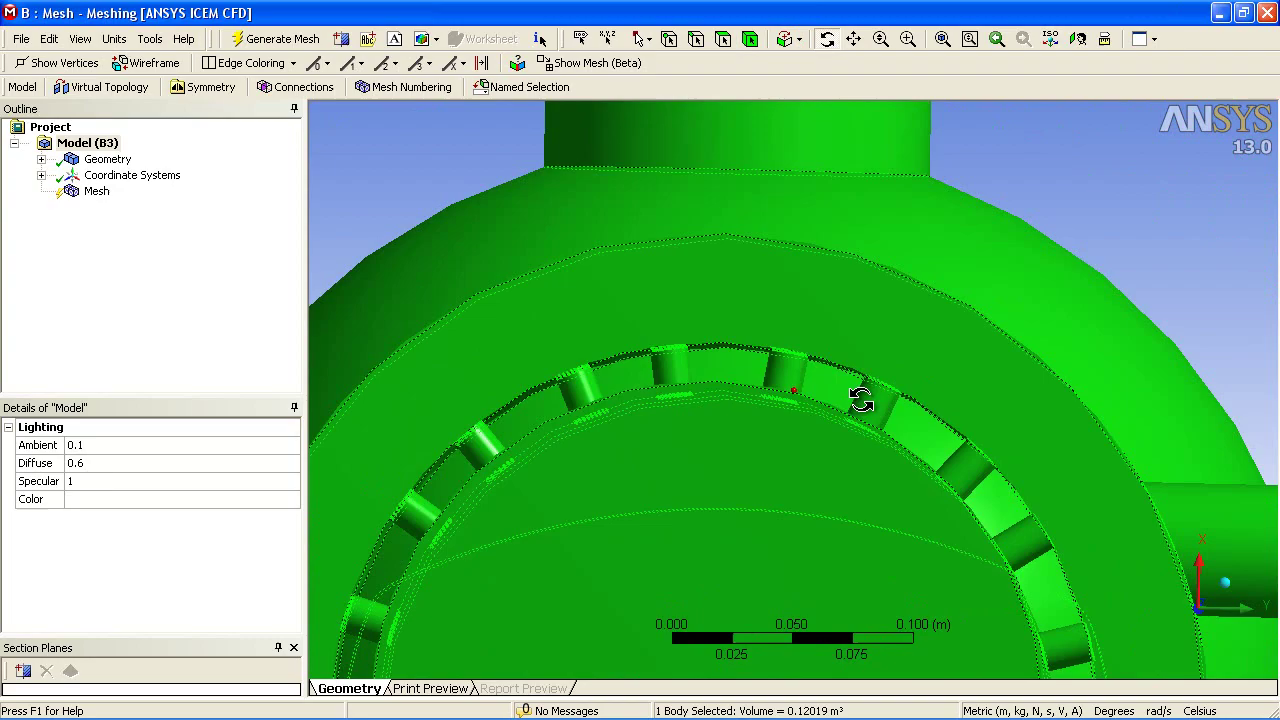
{"action": "key", "text": "F7"}
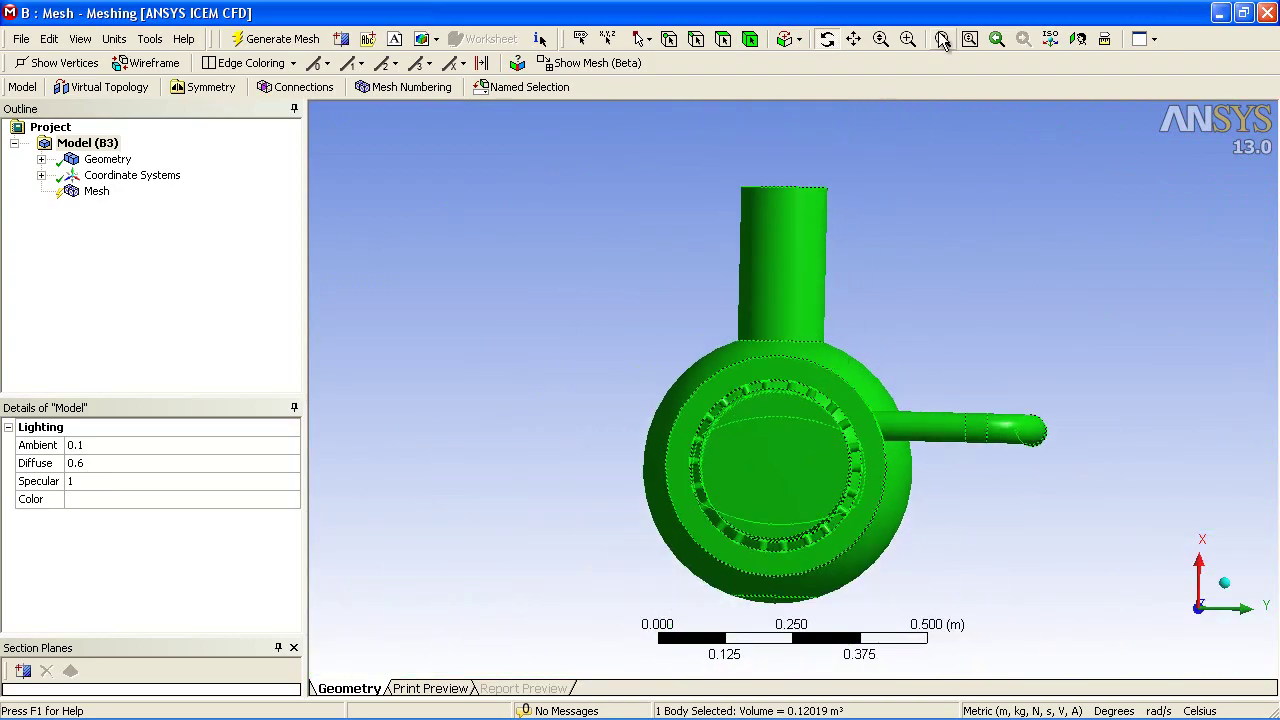
{"action": "left_click", "coordinate": [942, 39]}
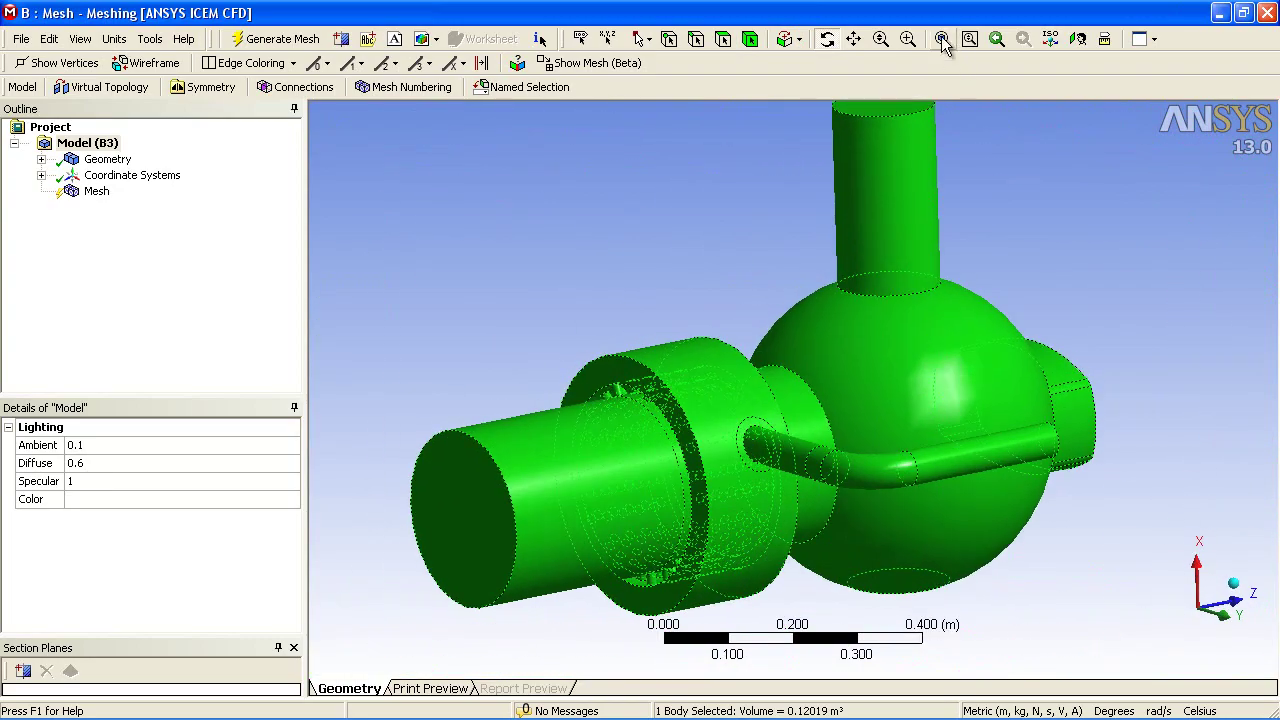
{"action": "left_click", "coordinate": [97, 192]}
Set the physics preference to CFD and use the Proximity and Curvature size function
{"action": "left_click", "coordinate": [153, 445]}
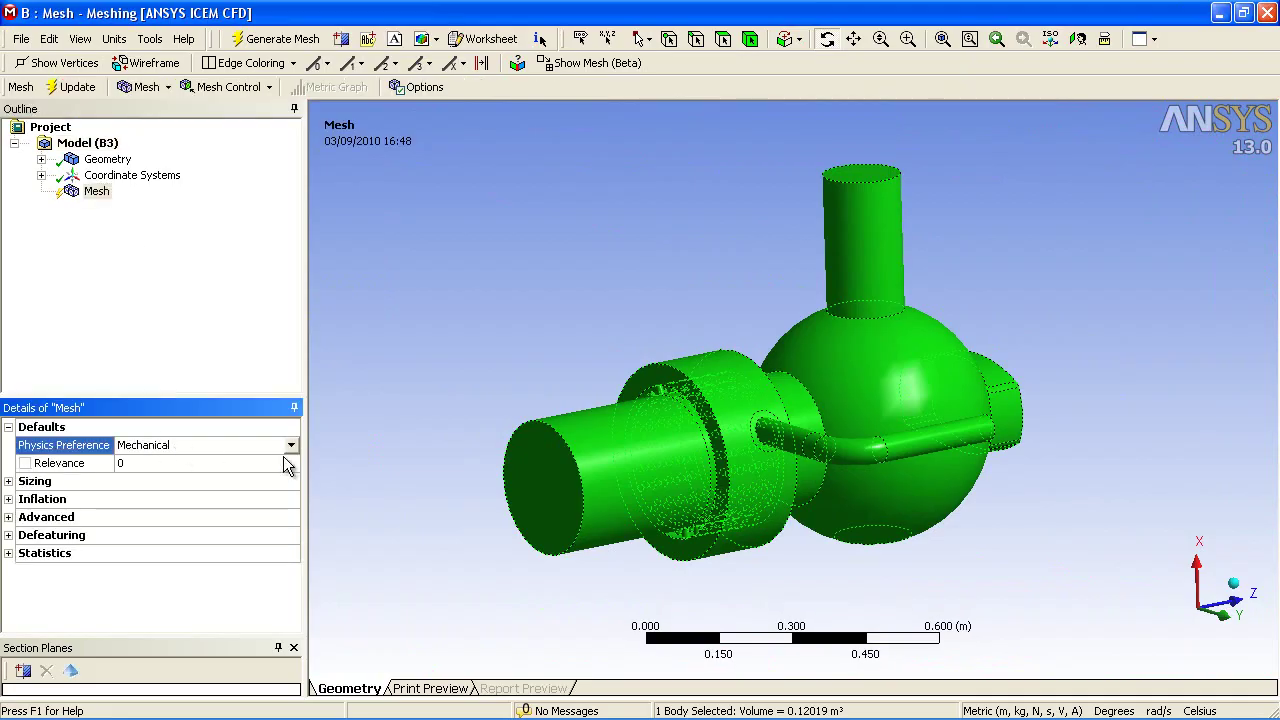
{"action": "left_click", "coordinate": [290, 445]}
{"action": "left_click", "coordinate": [159, 480]}
{"action": "left_click", "coordinate": [8, 499]}
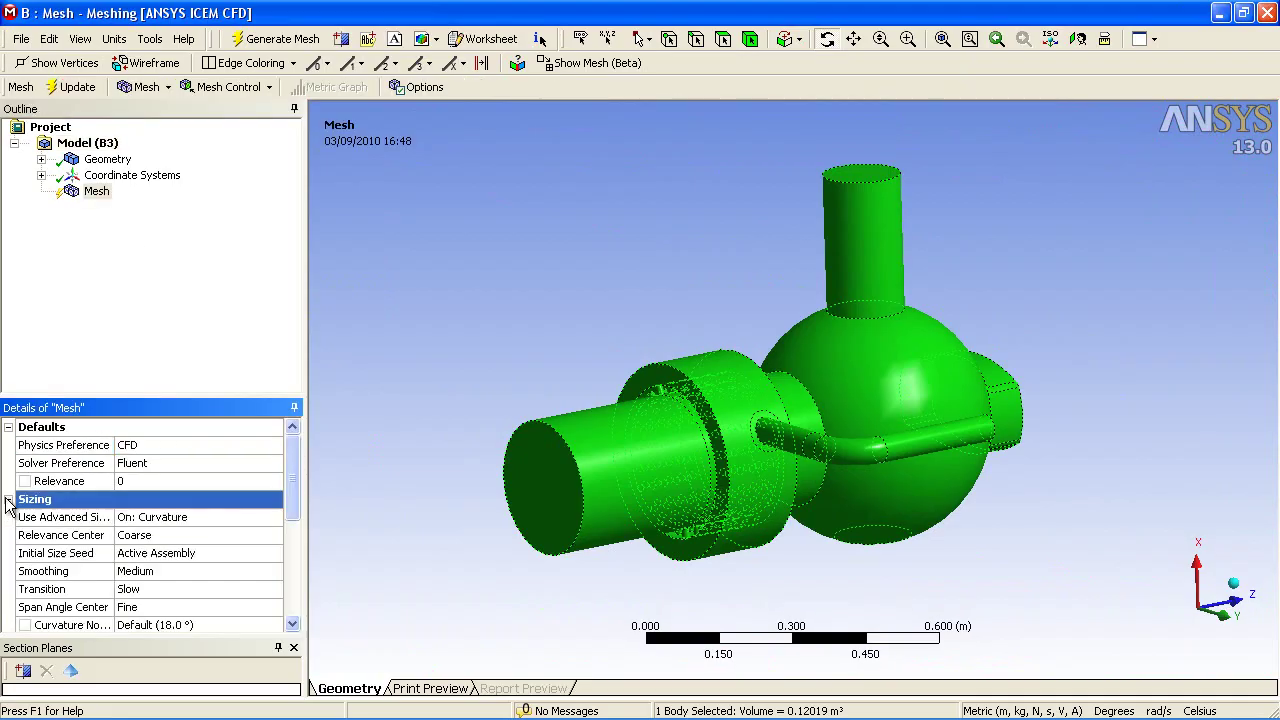
{"action": "left_click_drag", "start_coordinate": [174, 397], "coordinate": [182, 262]}
{"action": "left_click", "coordinate": [263, 379]}
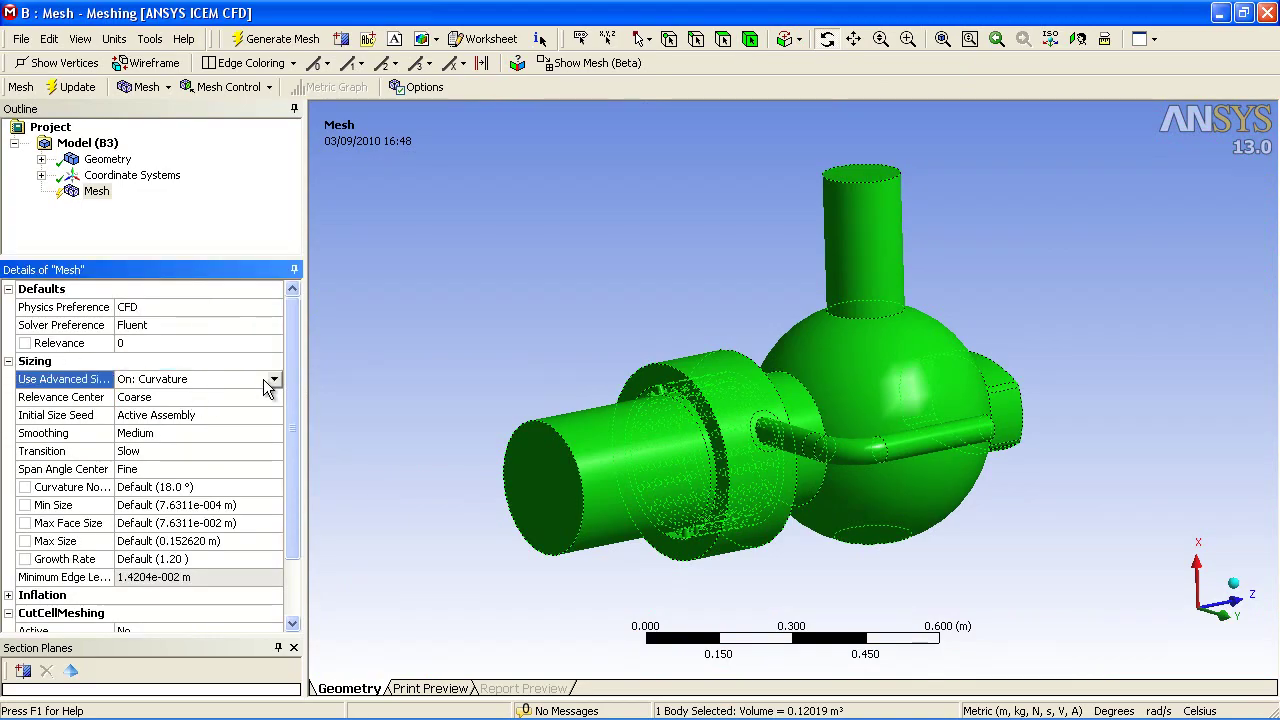
{"action": "left_click", "coordinate": [272, 379]}
{"action": "left_click", "coordinate": [213, 409]}
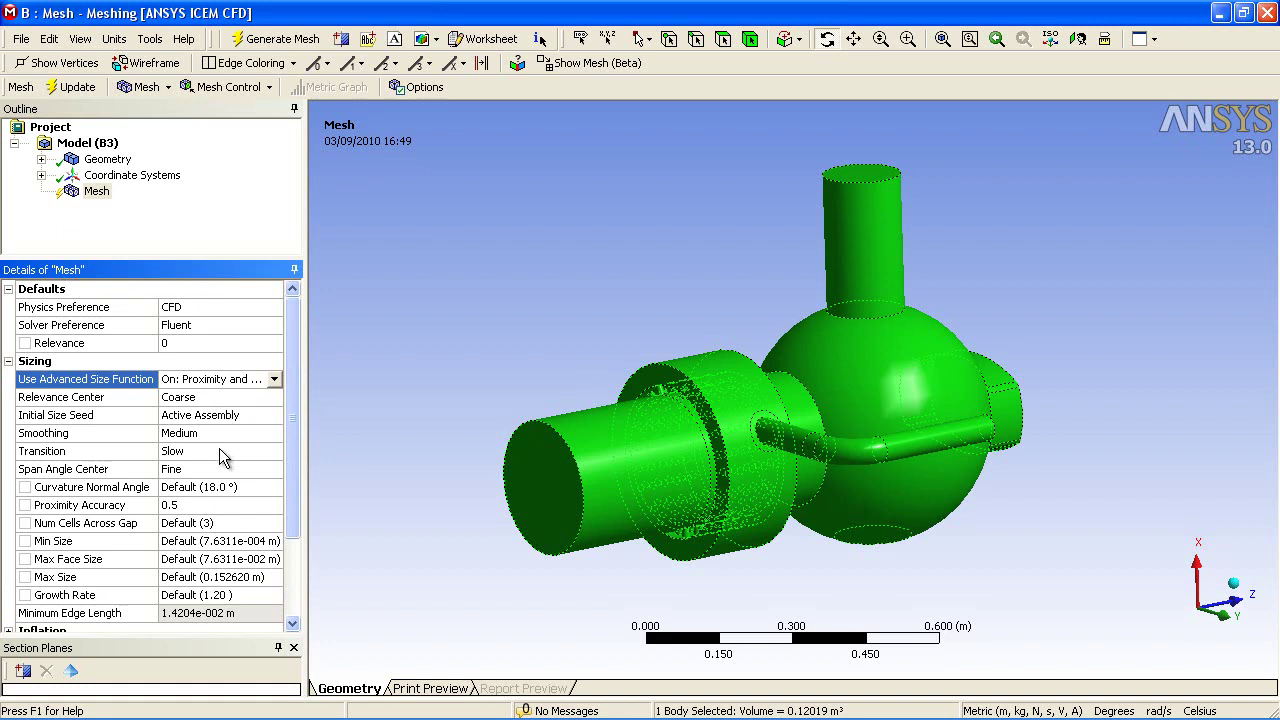
Set Min Size 3e-3 m, Max Face Size 0.025 m, Growth Rate 1.10 and Max Size 2.5e-002 m
{"action": "left_click", "coordinate": [203, 541]}
{"action": "type", "text": "3e-3"}
{"action": "left_click", "coordinate": [193, 559]}
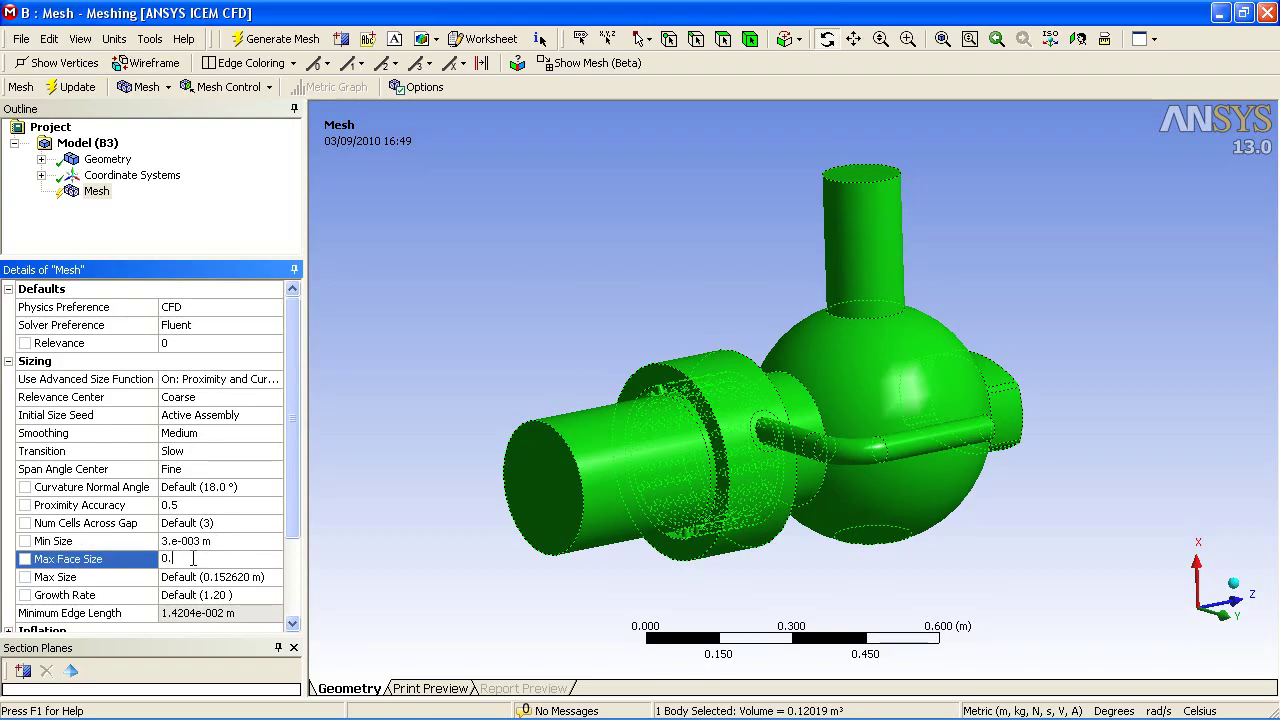
{"action": "type", "text": "0.025"}
{"action": "left_click", "coordinate": [177, 578]}
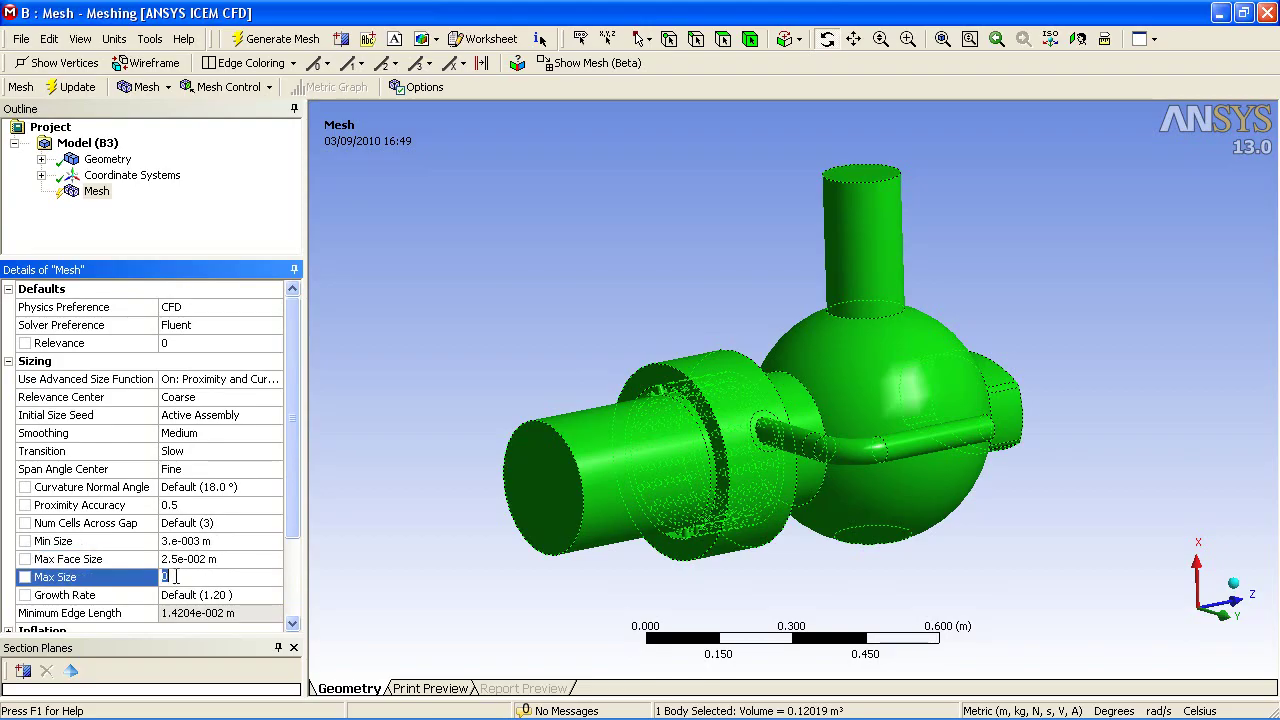
{"action": "left_click", "coordinate": [192, 595]}
{"action": "double_click", "coordinate": [209, 596]}
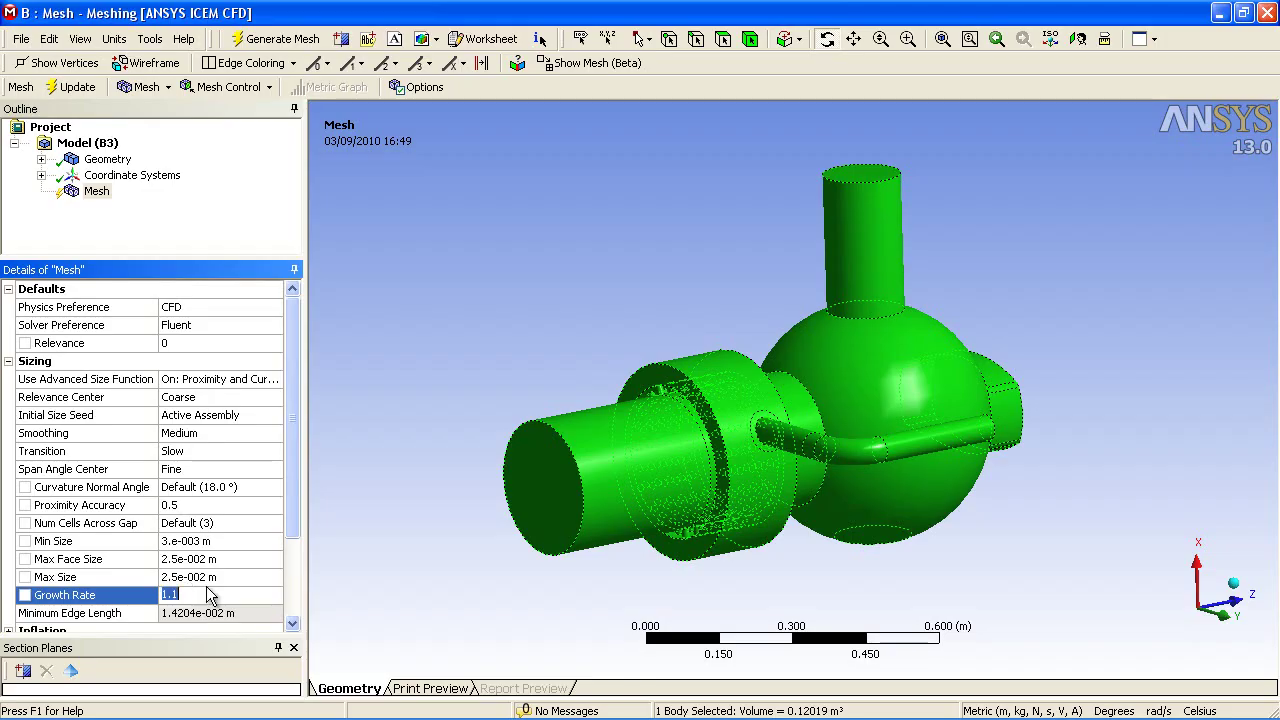
{"action": "left_click", "coordinate": [244, 577]}
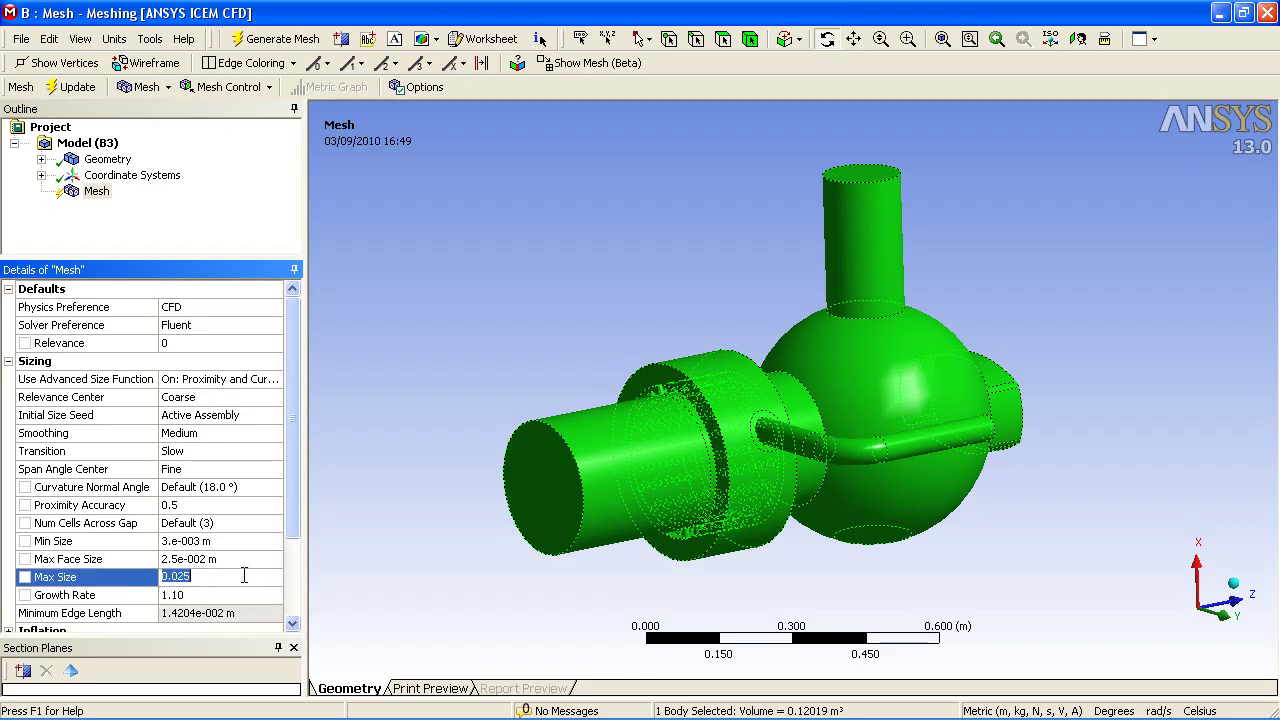
{"action": "scroll", "coordinate": [290, 530], "scroll_direction": "down", "scroll_amount": 2}
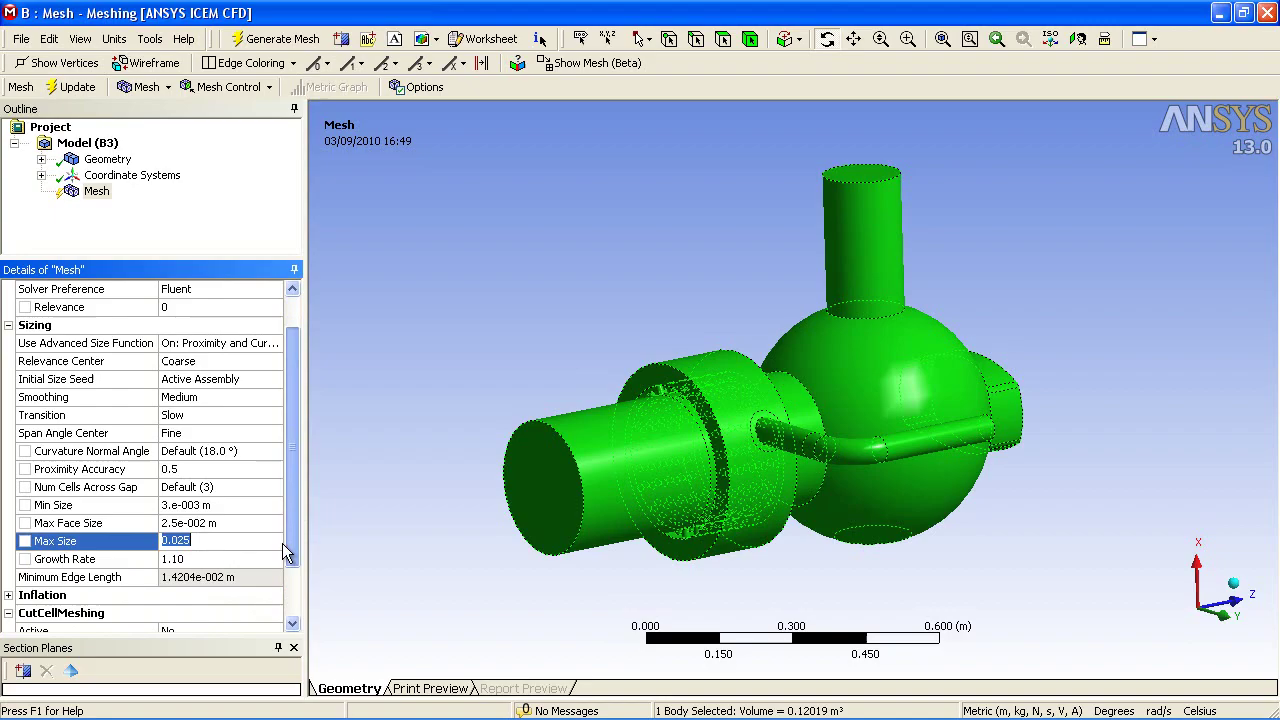
{"action": "left_click", "coordinate": [8, 524]}
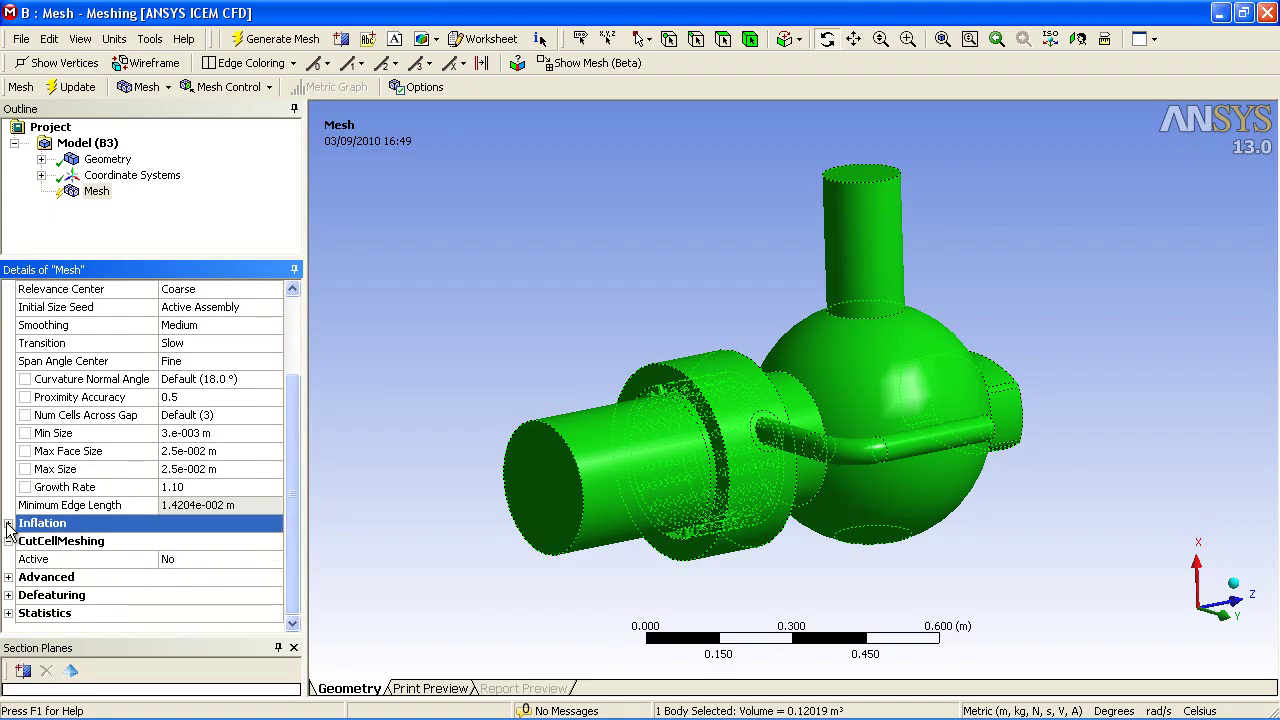
Turn on program-controlled automatic inflation and widen the outline panel
{"action": "left_click", "coordinate": [8, 524]}
{"action": "left_click", "coordinate": [205, 545]}
{"action": "left_click", "coordinate": [274, 541]}
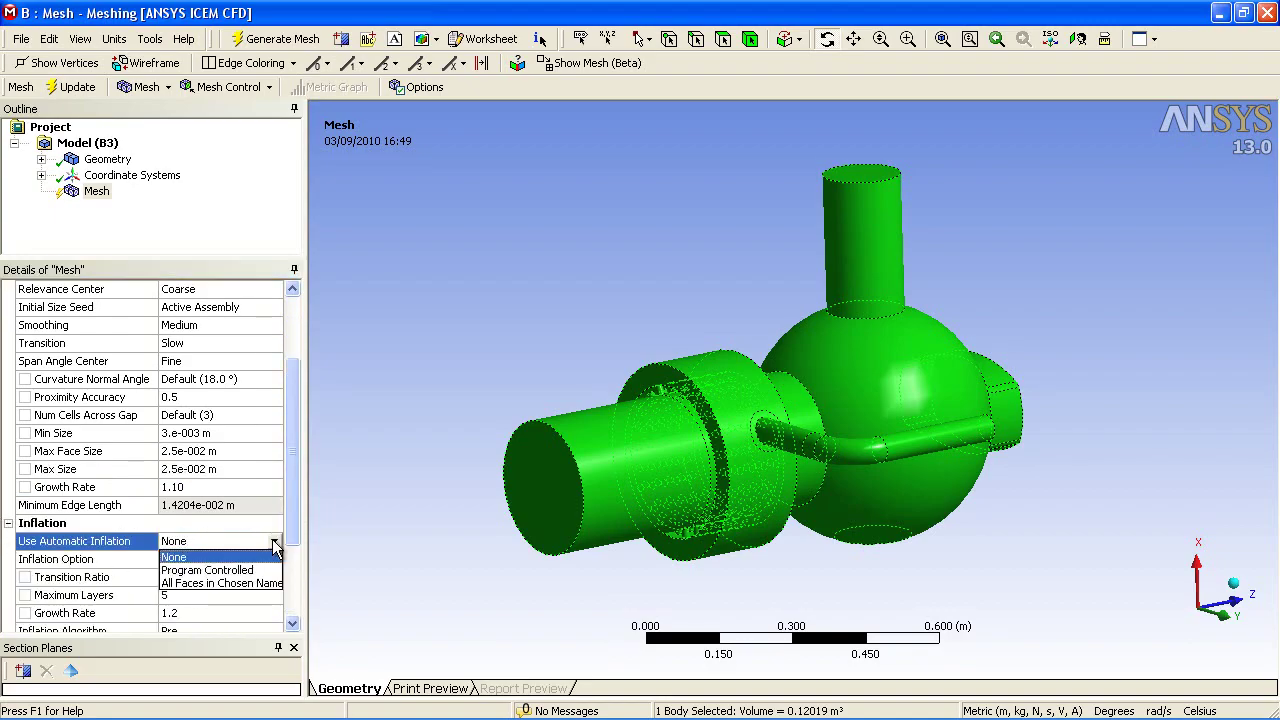
{"action": "left_click", "coordinate": [255, 575]}
{"action": "left_click_drag", "start_coordinate": [295, 490], "coordinate": [260, 466]}
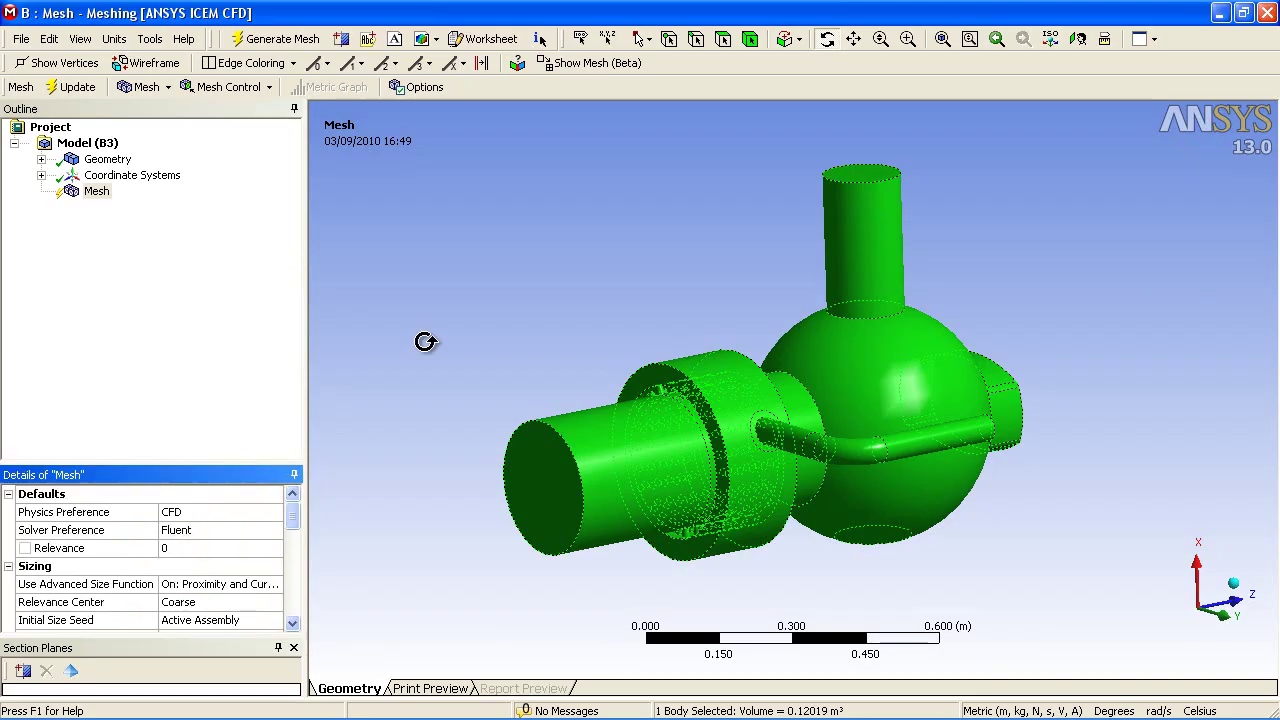
{"action": "left_click_drag", "start_coordinate": [510, 308], "coordinate": [473, 308]}
Make the pipe's large circular end face the outlet named selection
{"action": "left_click", "coordinate": [723, 38]}
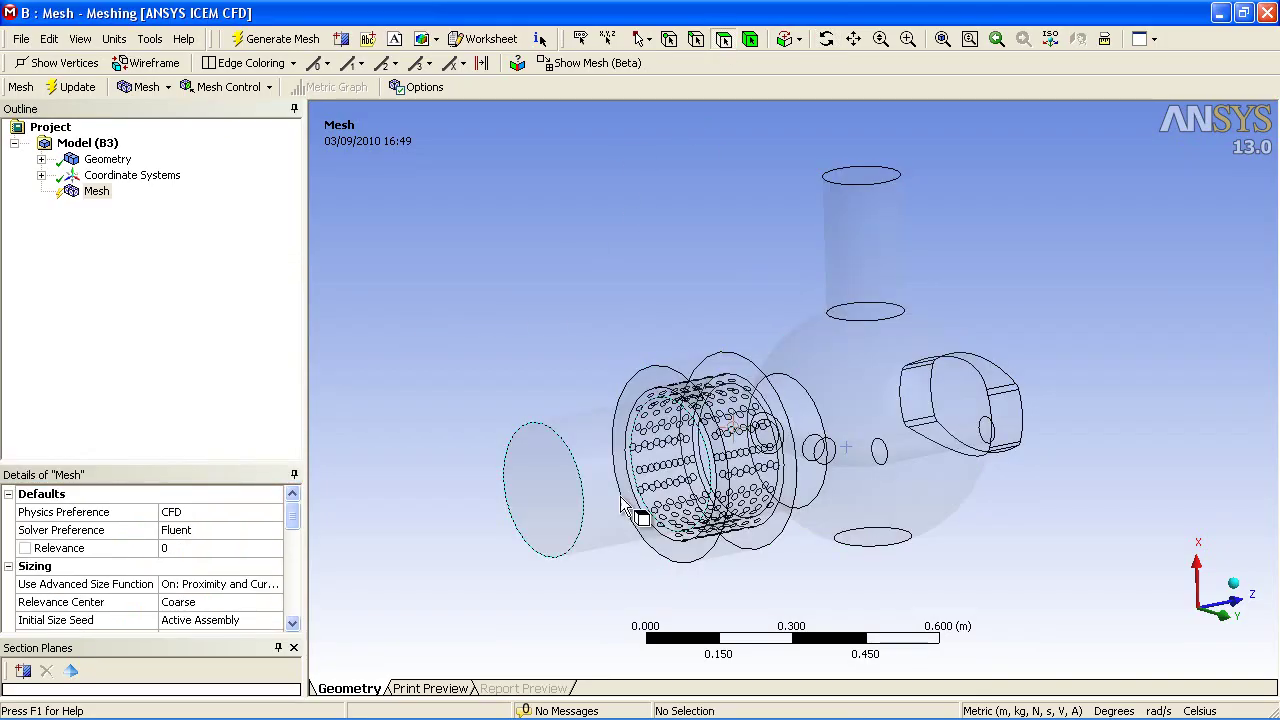
{"action": "left_click", "coordinate": [531, 495]}
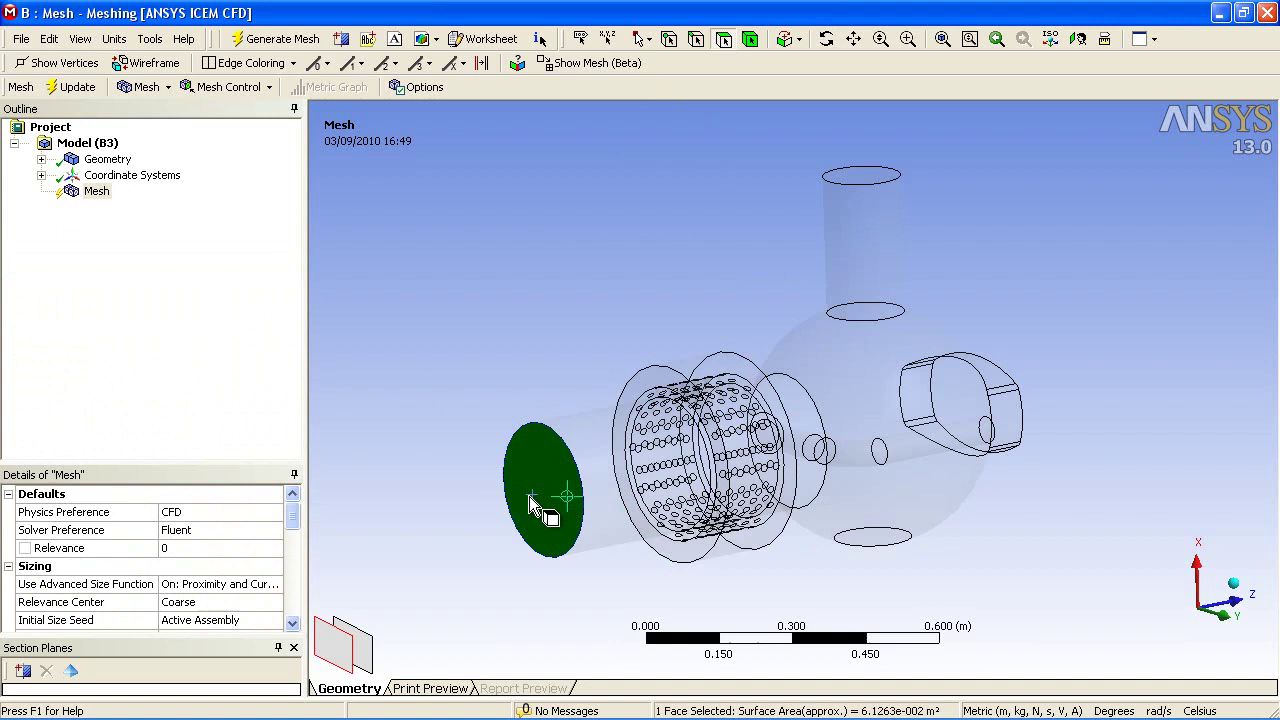
{"action": "right_click", "coordinate": [529, 492]}
{"action": "left_click", "coordinate": [614, 482]}
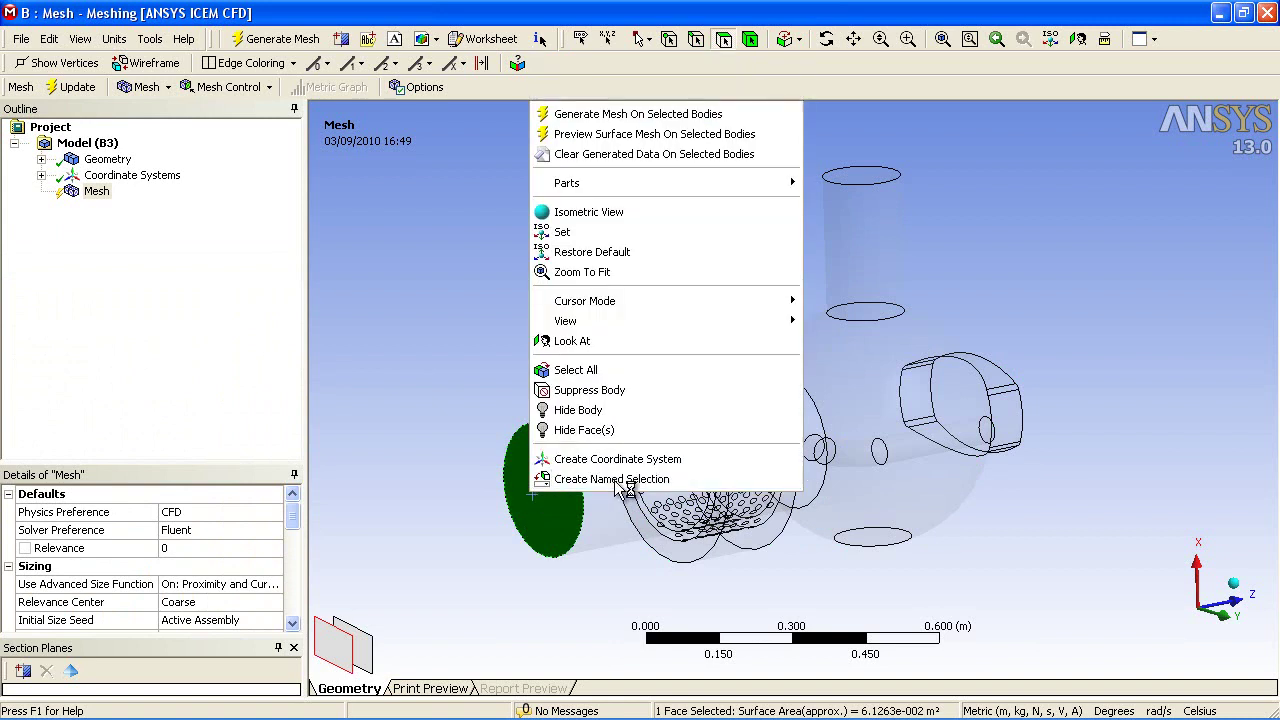
{"action": "type", "text": "p"}
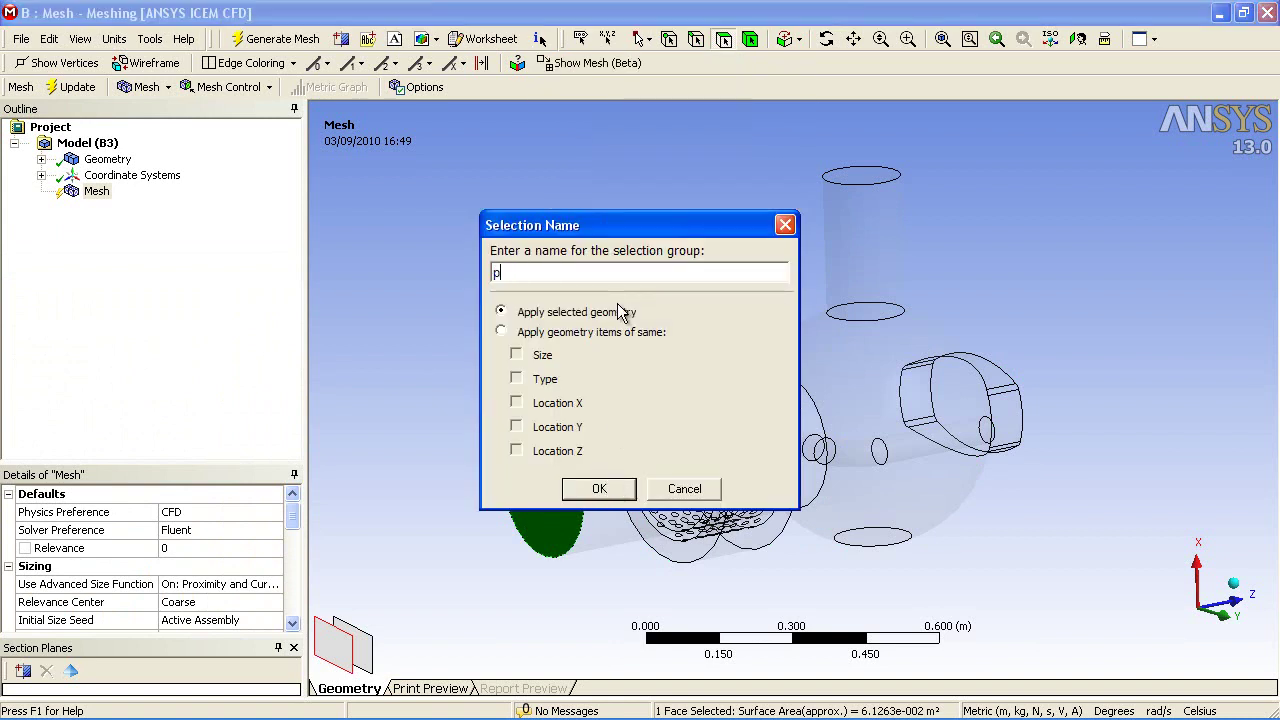
{"action": "type", "text": "utlet"}
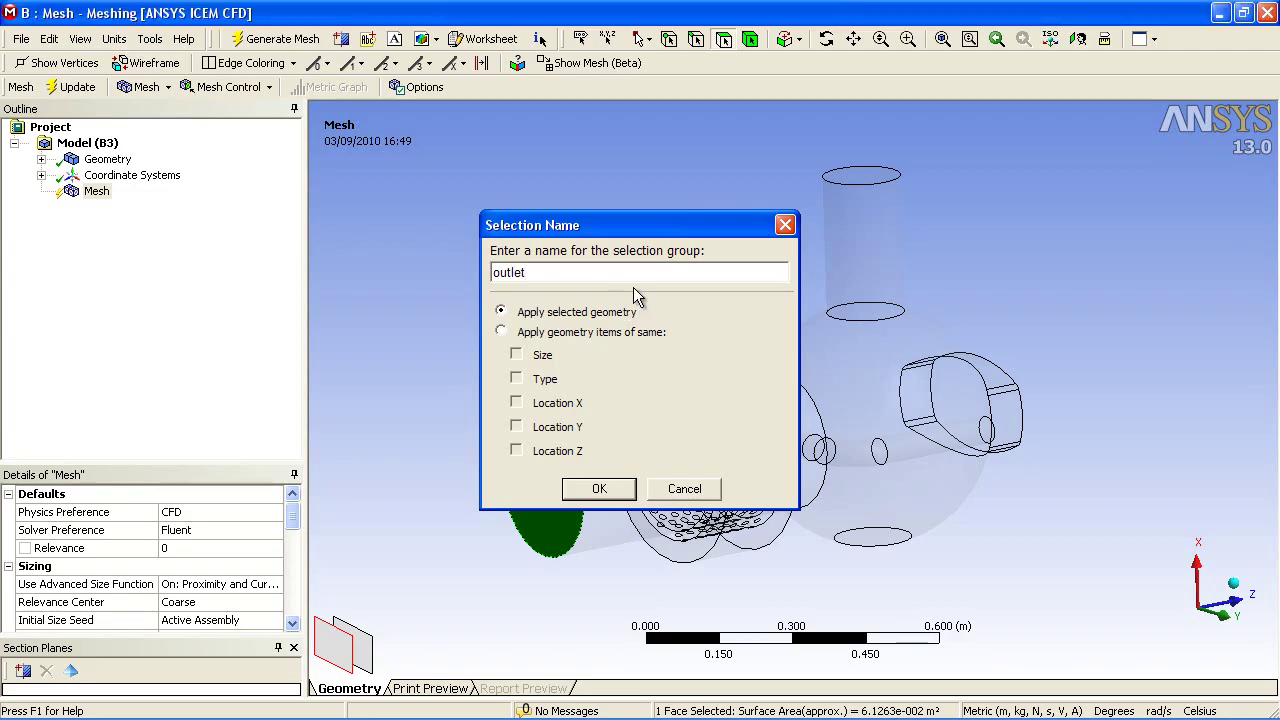
{"action": "left_click", "coordinate": [599, 489]}
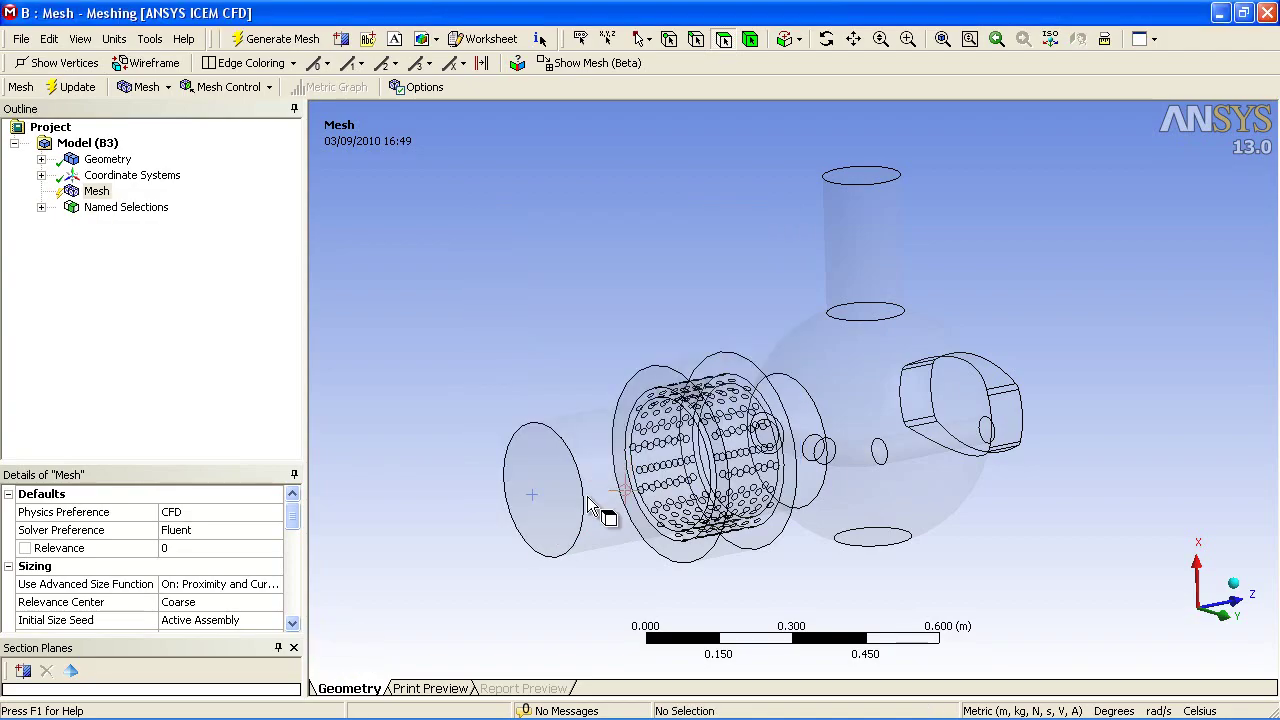
Create a named selection 'inlet2' for the top pipe's end face
{"action": "middle_click_drag", "start_coordinate": [817, 286], "coordinate": [677, 320]}
{"action": "left_click", "coordinate": [867, 216]}
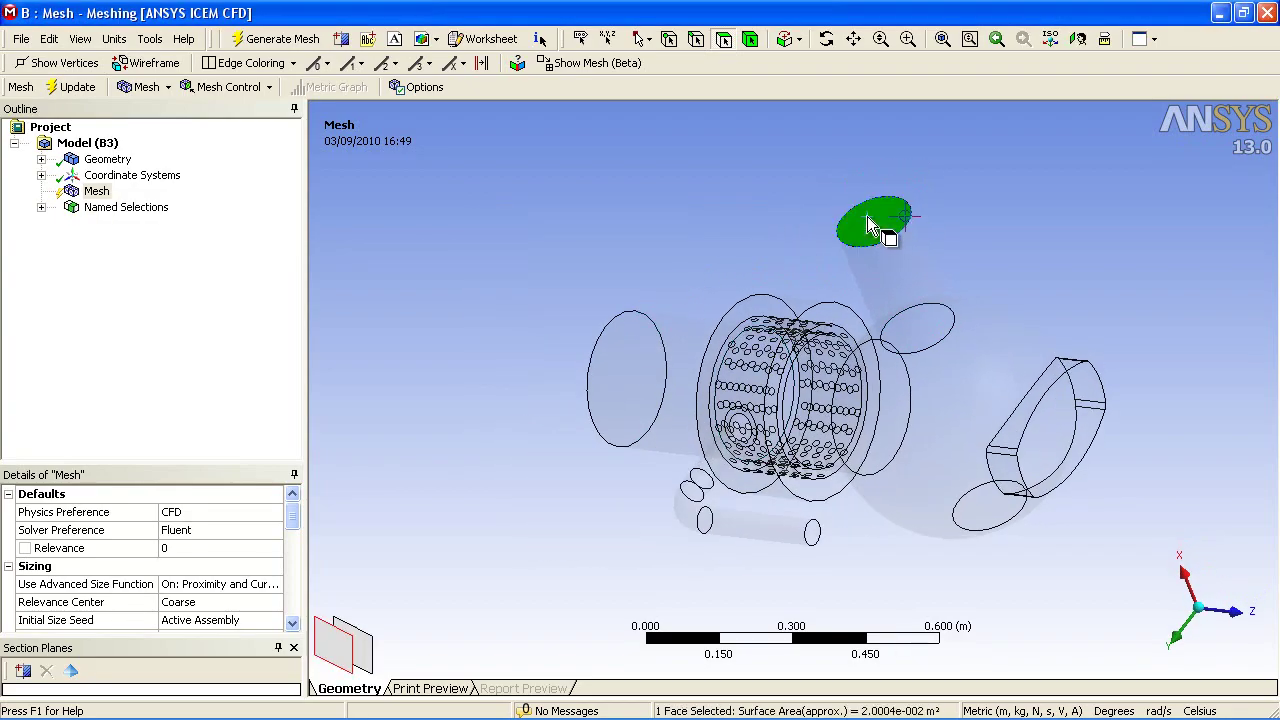
{"action": "right_click", "coordinate": [867, 216]}
{"action": "left_click", "coordinate": [955, 643]}
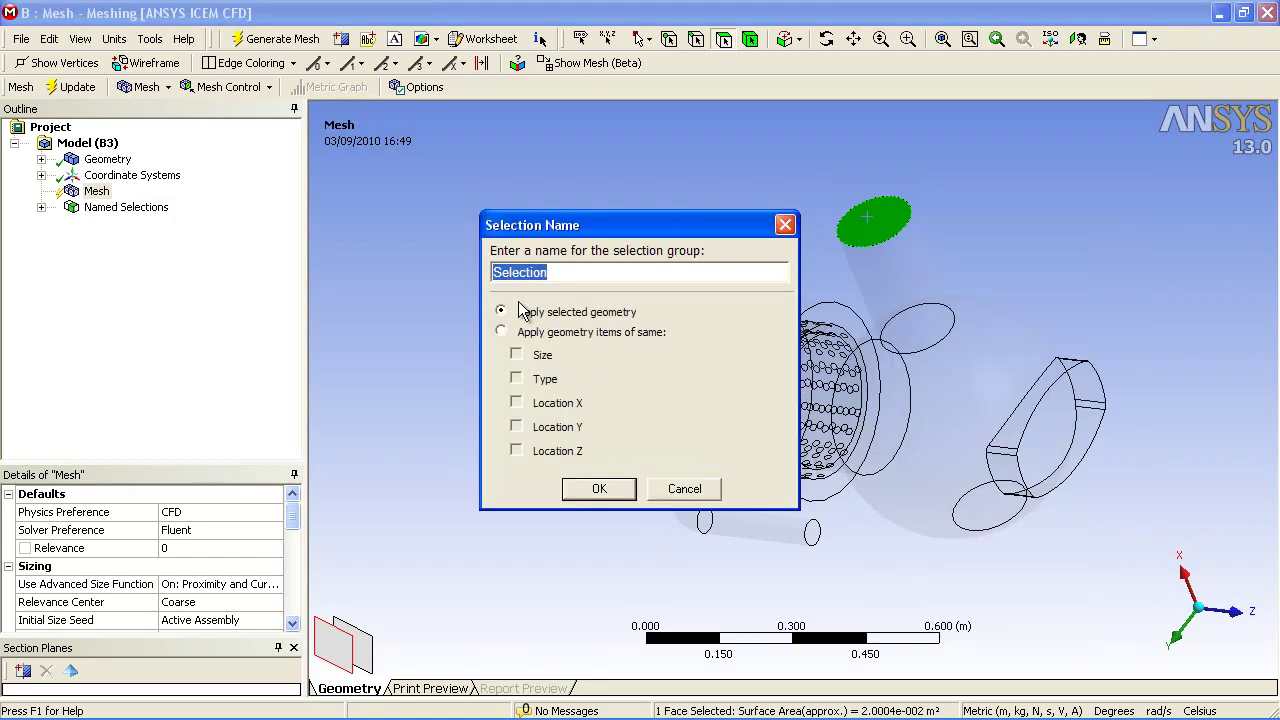
{"action": "type", "text": "inlet2"}
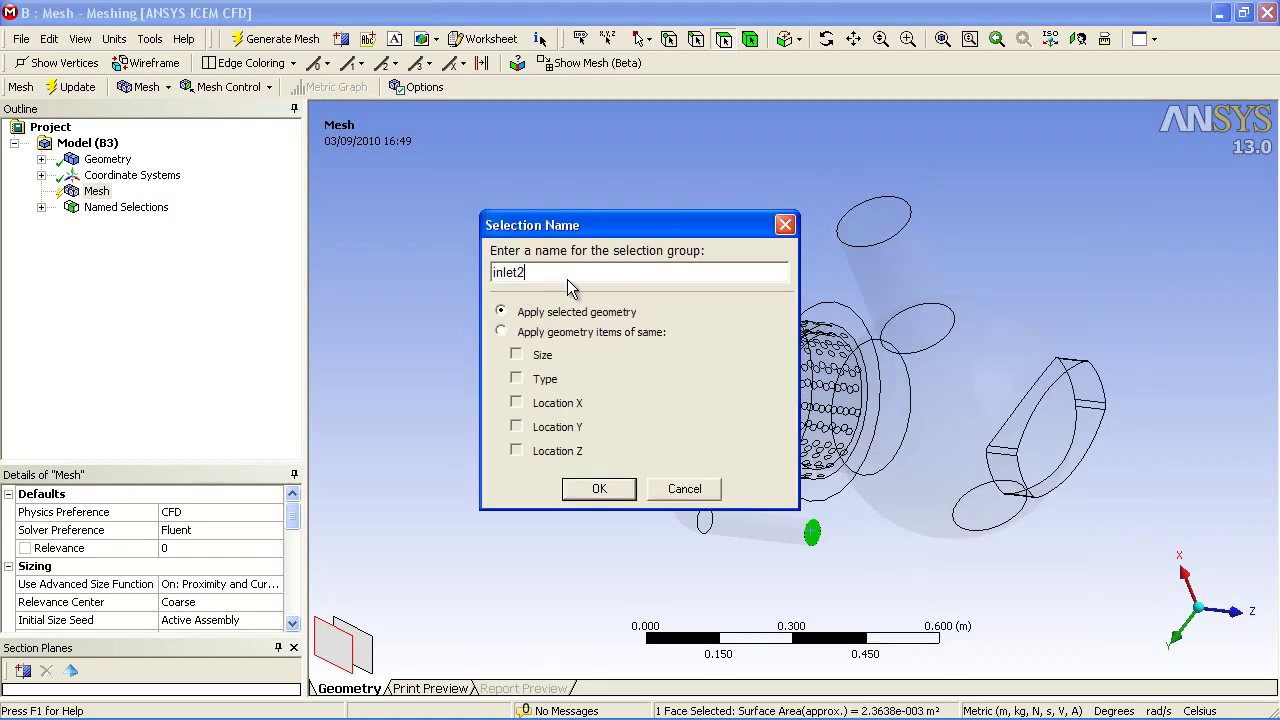
{"action": "left_click", "coordinate": [599, 488]}
Apply a face sizing control to the three cylinder faces
{"action": "middle_click_drag", "start_coordinate": [578, 445], "coordinate": [811, 223]}
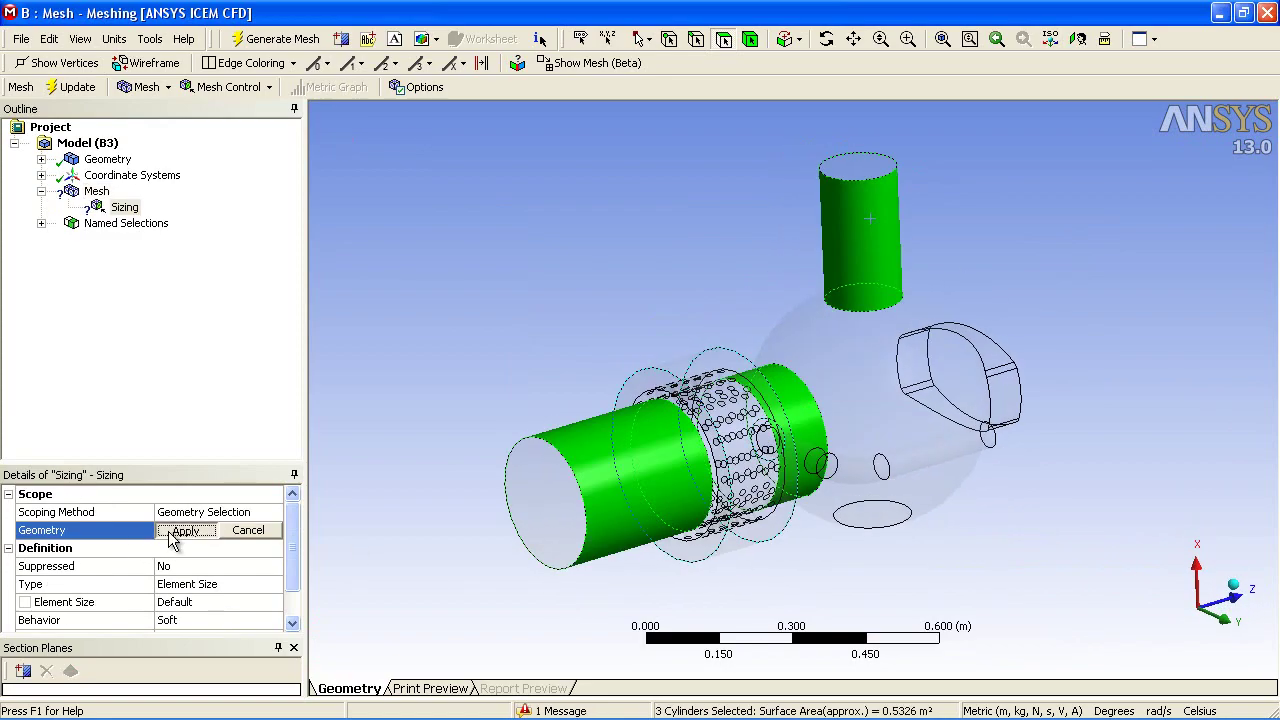
{"action": "left_click", "coordinate": [181, 530]}
{"action": "left_click", "coordinate": [220, 588]}
Enter the face sizing element size and generate the tetrahedral mesh of the pump casing
{"action": "left_click", "coordinate": [220, 600]}
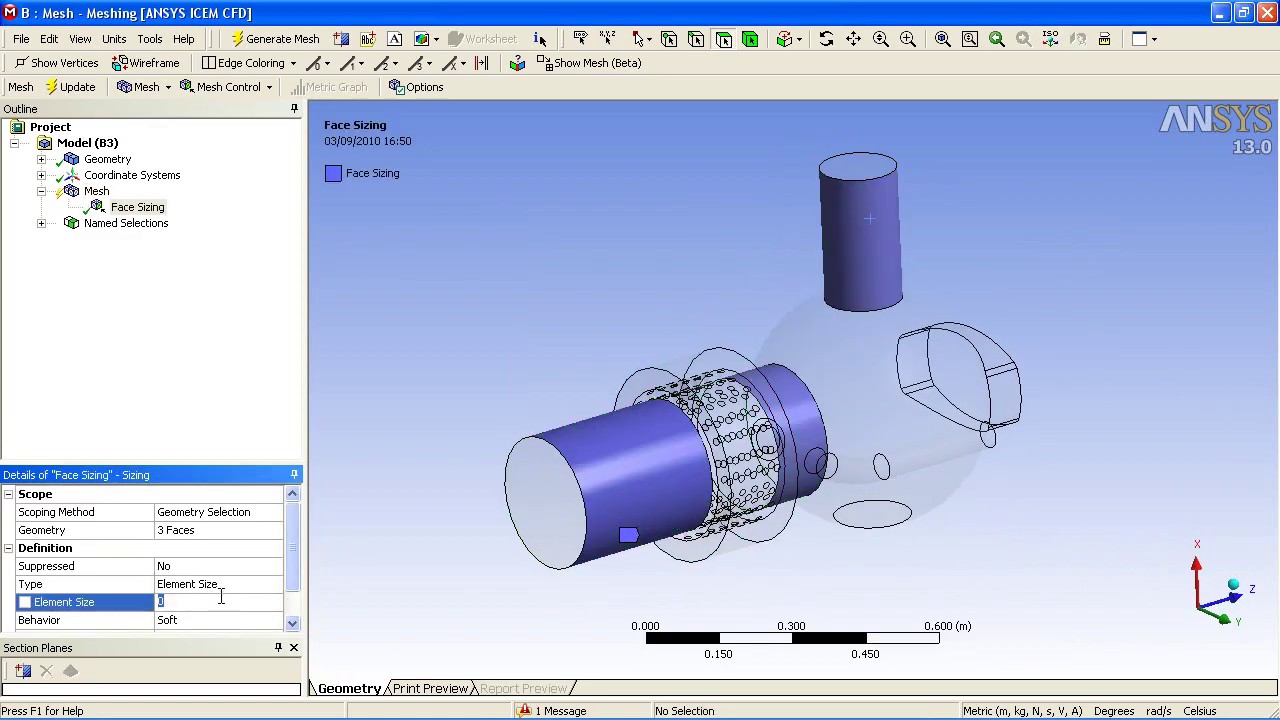
{"action": "type", "text": "002"}
{"action": "left_click", "coordinate": [96, 191]}
{"action": "right_click", "coordinate": [107, 191]}
{"action": "left_click", "coordinate": [170, 260]}
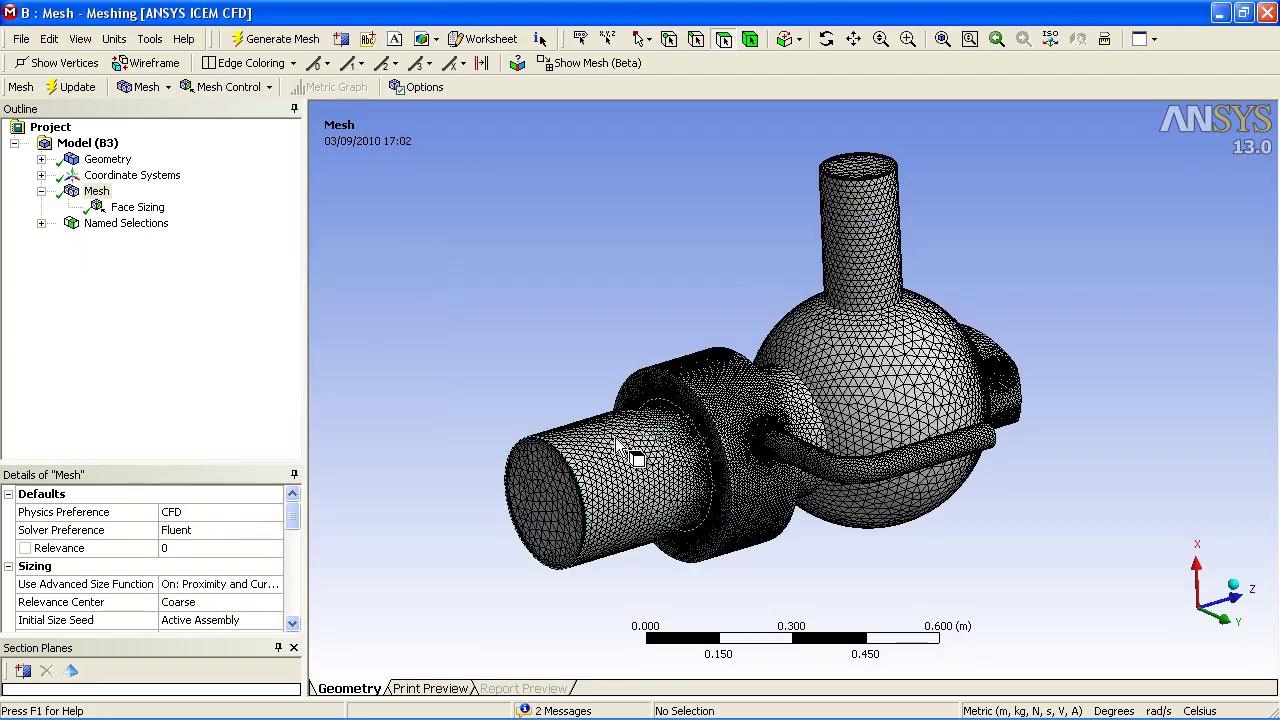
Zoom in on the three pipe end faces to check the wall inflation layers
{"action": "middle_click_drag", "start_coordinate": [628, 452], "coordinate": [690, 405]}
{"action": "right_click_drag", "start_coordinate": [676, 392], "coordinate": [736, 428]}
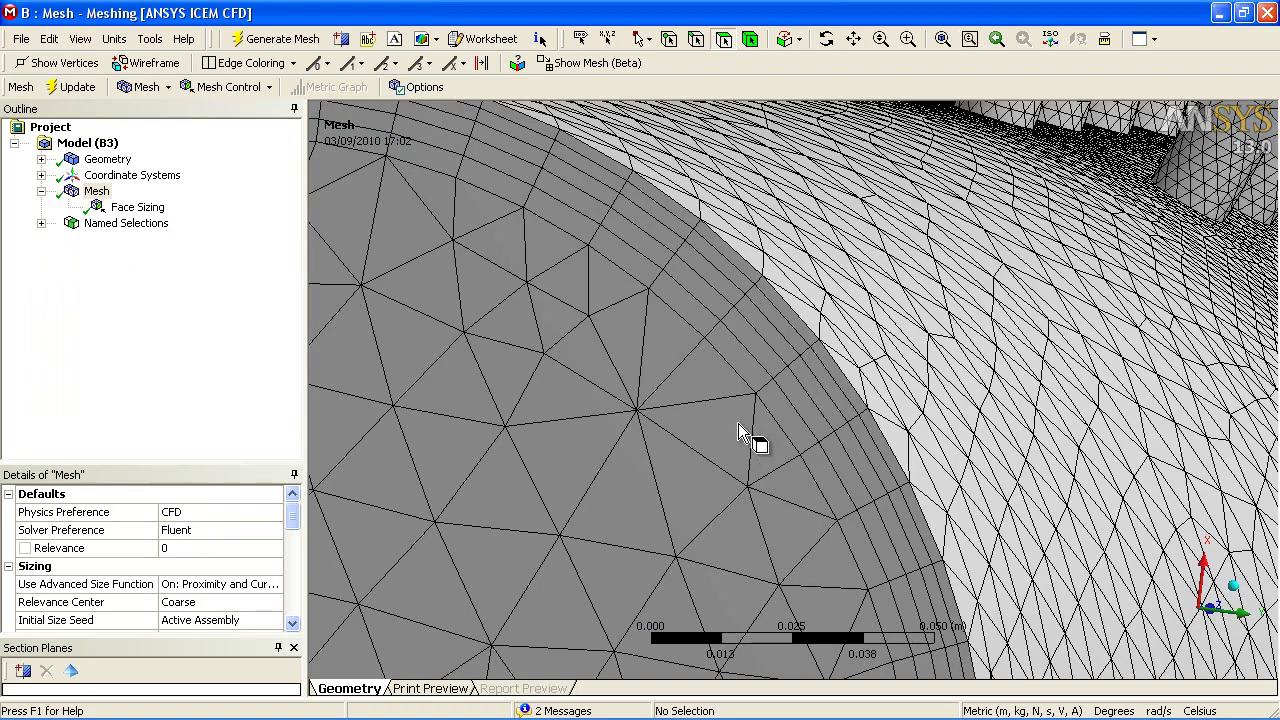
{"action": "left_click", "coordinate": [942, 38]}
{"action": "middle_click_drag", "start_coordinate": [972, 330], "coordinate": [630, 335]}
{"action": "right_click_drag", "start_coordinate": [680, 388], "coordinate": [736, 429]}
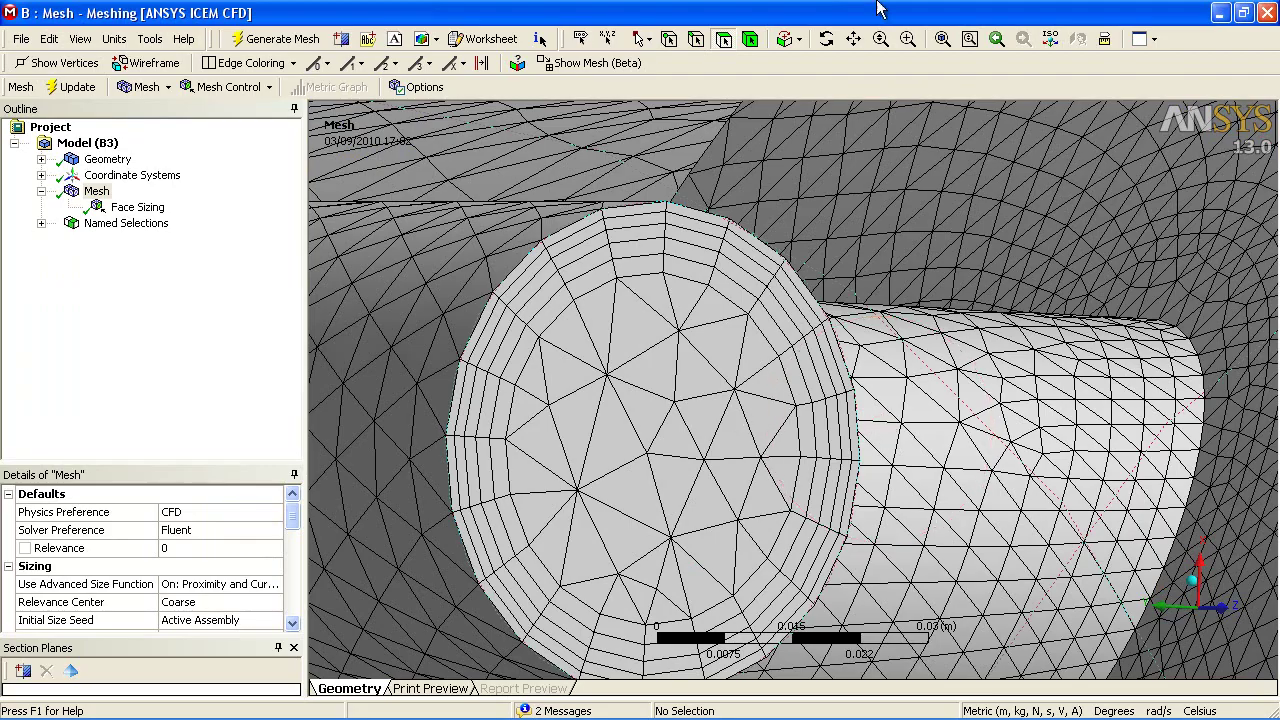
{"action": "left_click", "coordinate": [942, 38]}
{"action": "middle_click_drag", "start_coordinate": [1020, 262], "coordinate": [1003, 371]}
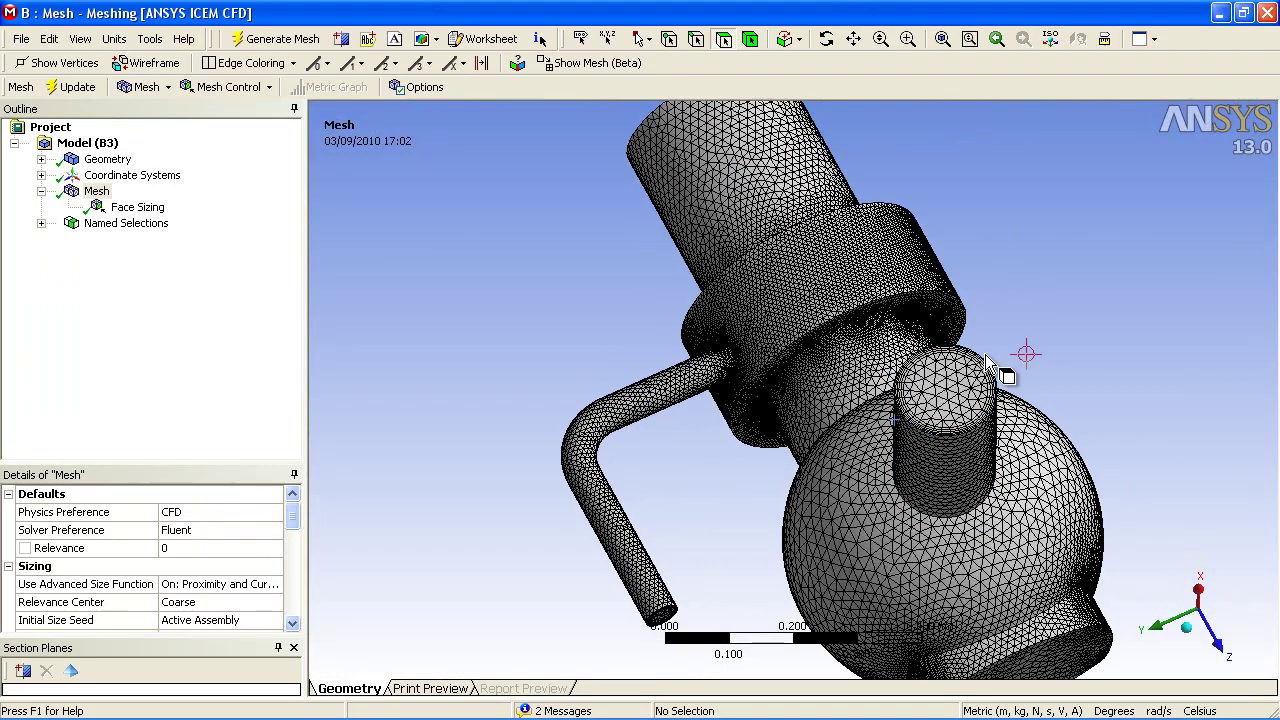
{"action": "right_click_drag", "start_coordinate": [1003, 371], "coordinate": [1034, 449]}
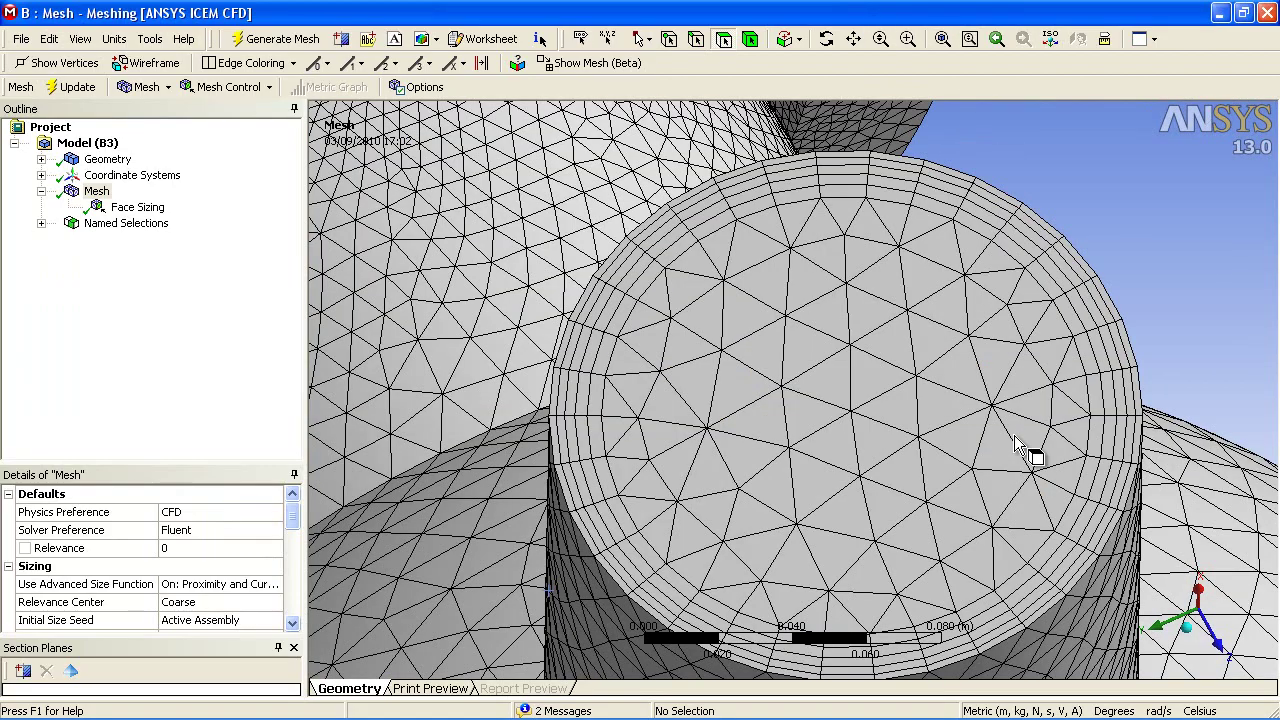
{"action": "left_click", "coordinate": [942, 38]}
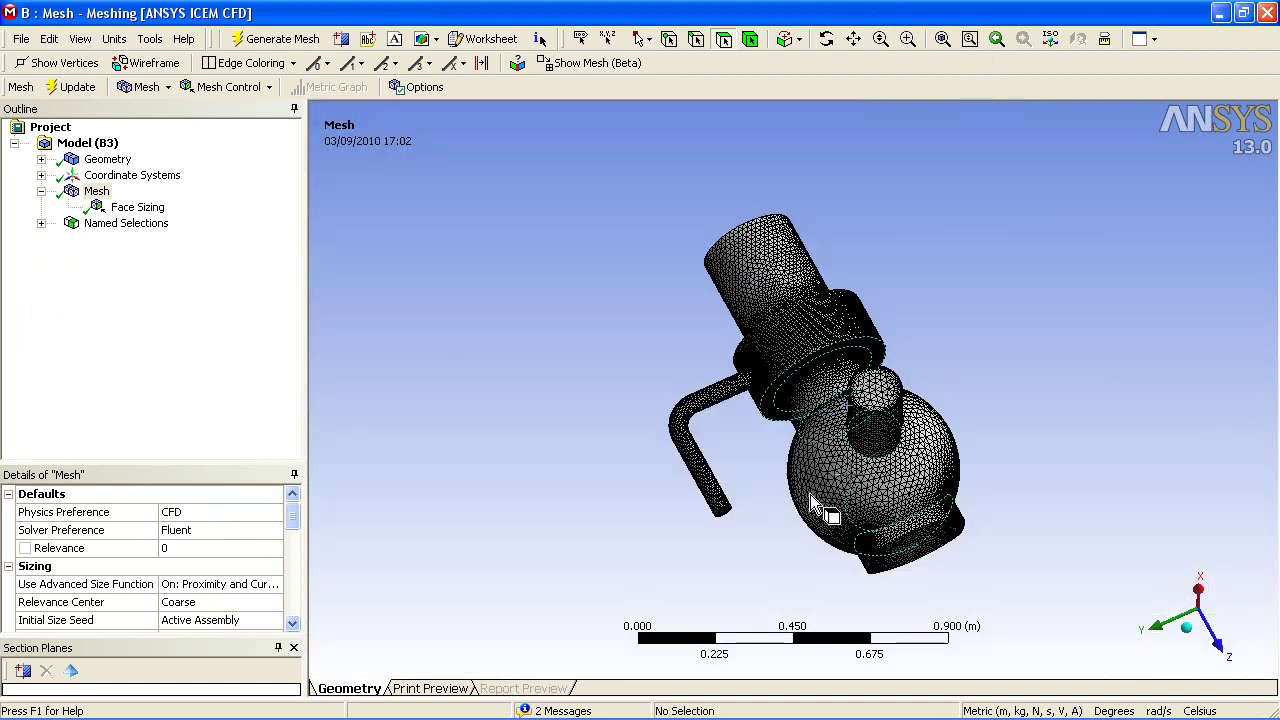
From a side view, create Slice Plane 1 cutting lengthwise across the casing
{"action": "middle_click_drag", "start_coordinate": [826, 510], "coordinate": [818, 372]}
{"action": "left_click", "coordinate": [24, 671]}
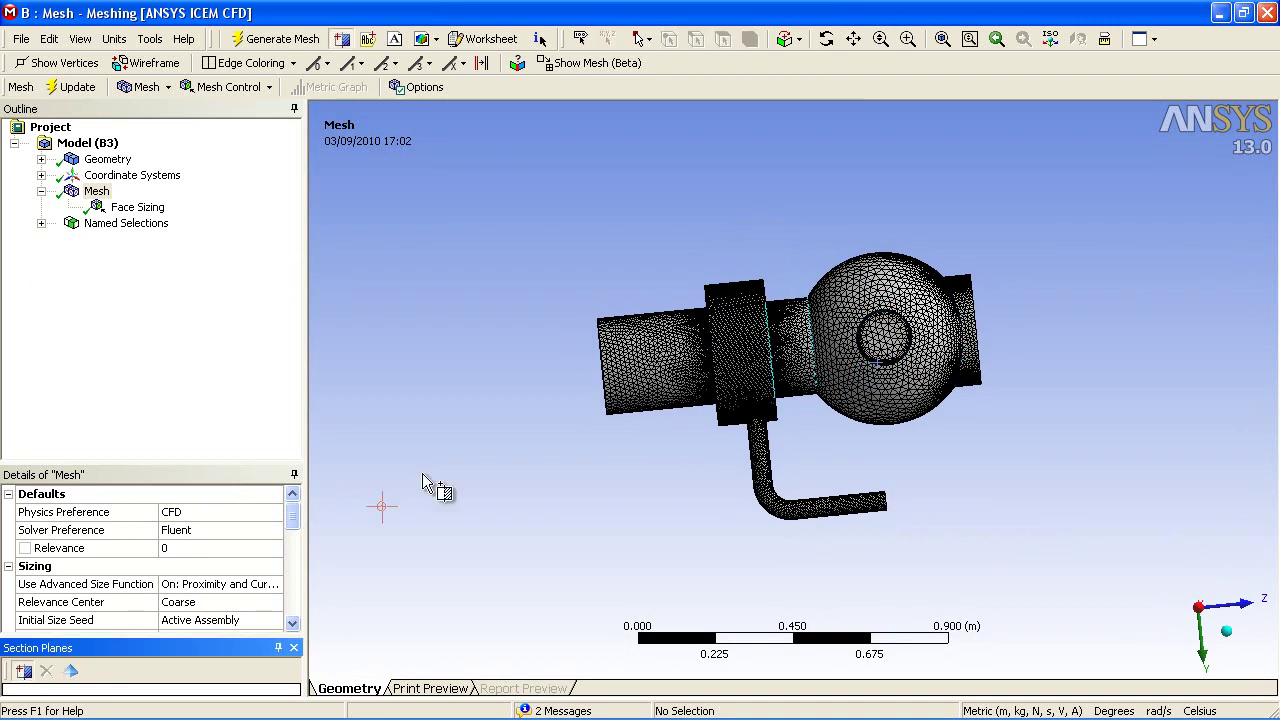
{"action": "left_click_drag", "start_coordinate": [1042, 312], "coordinate": [498, 383]}
Cut the mesh open along the section plane and zoom in on the flange holes
{"action": "middle_click_drag", "start_coordinate": [498, 383], "coordinate": [871, 160]}
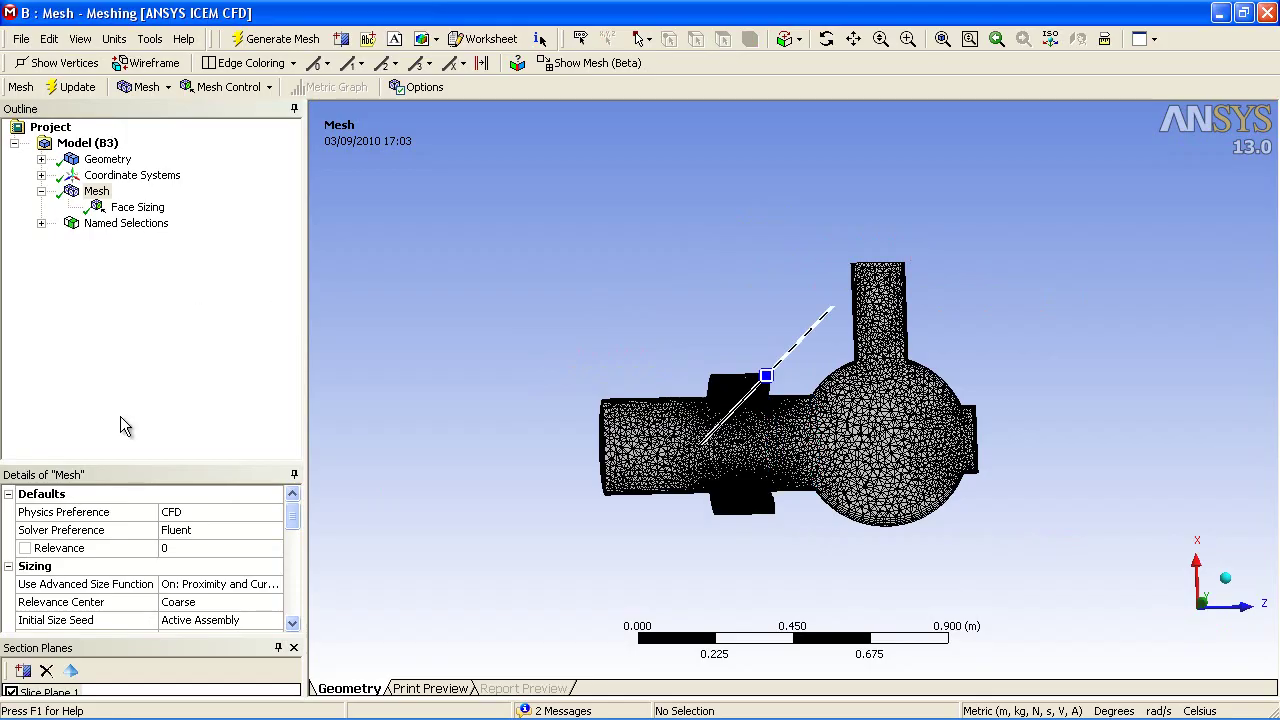
{"action": "left_click", "coordinate": [70, 670]}
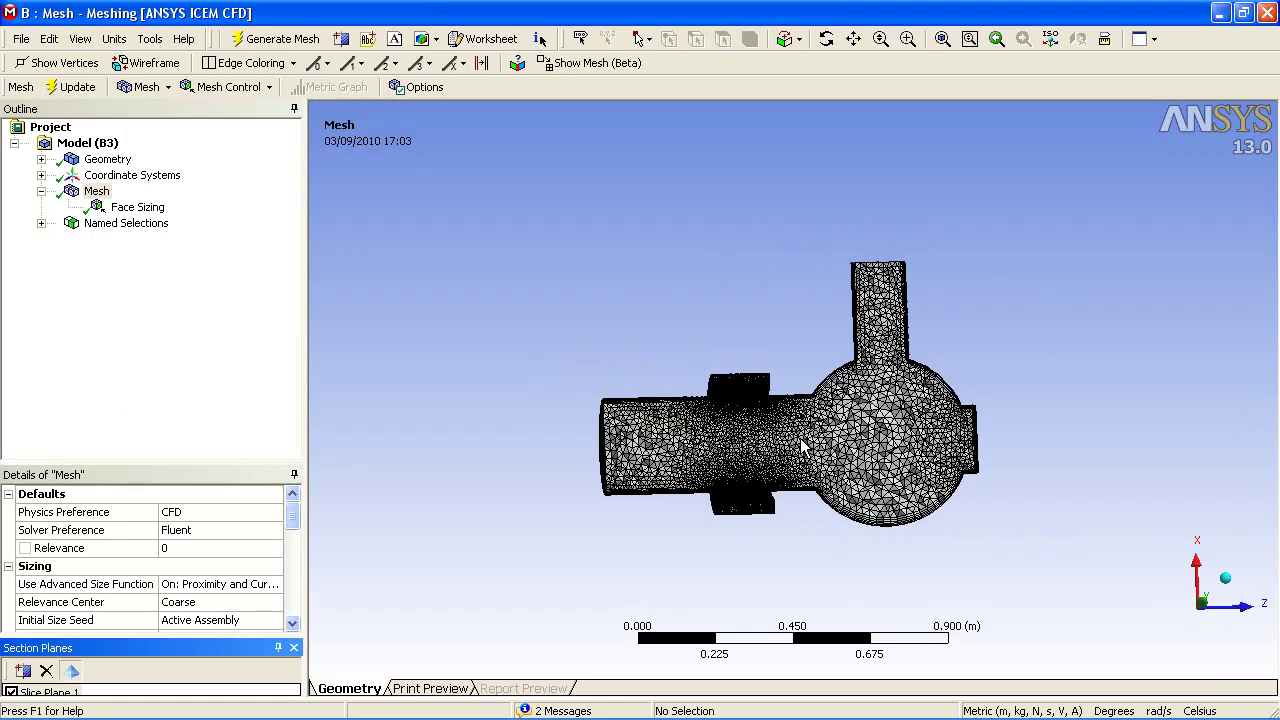
{"action": "right_click_drag", "start_coordinate": [795, 456], "coordinate": [609, 337]}
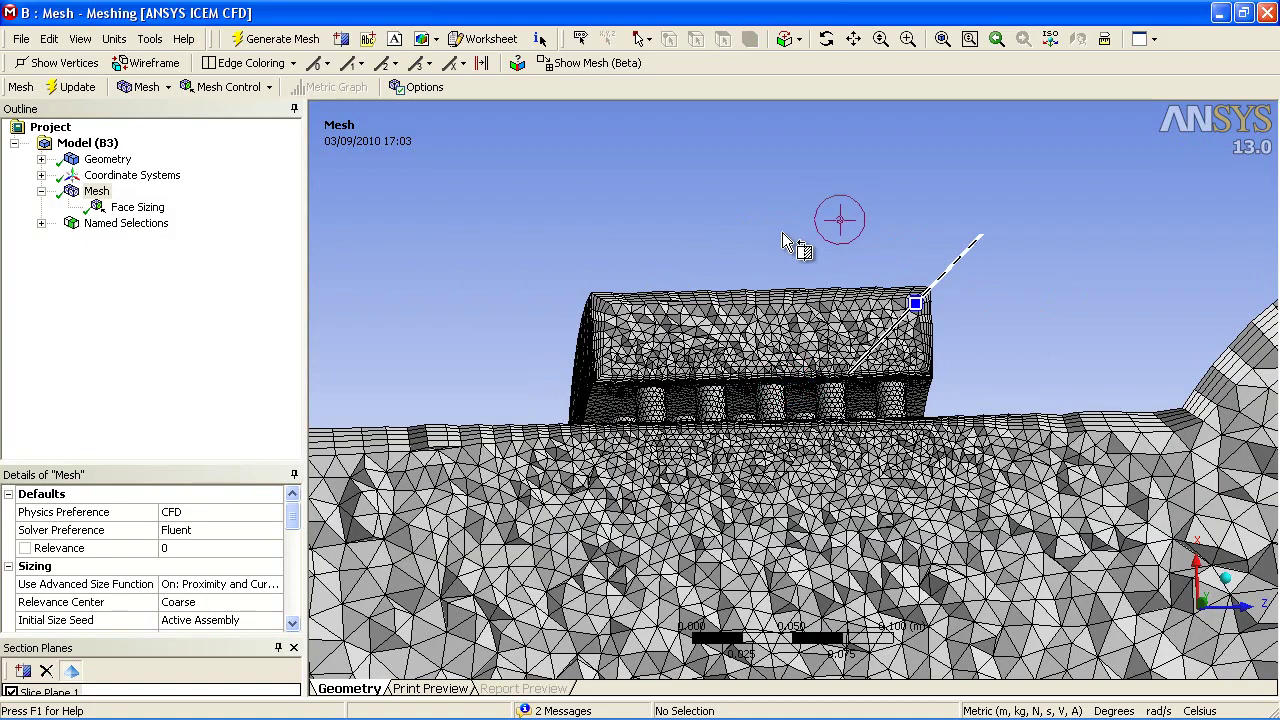
{"action": "middle_click_drag", "start_coordinate": [783, 235], "coordinate": [750, 270]}
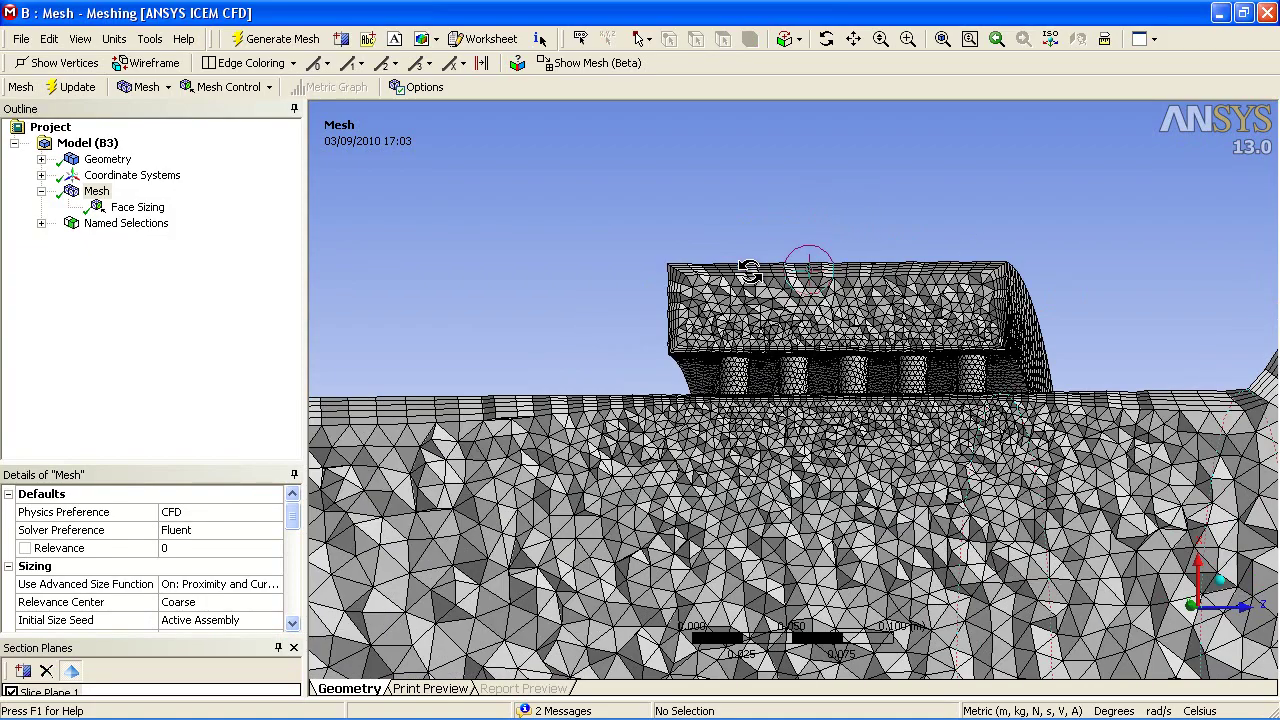
{"action": "right_click_drag", "start_coordinate": [646, 241], "coordinate": [994, 383]}
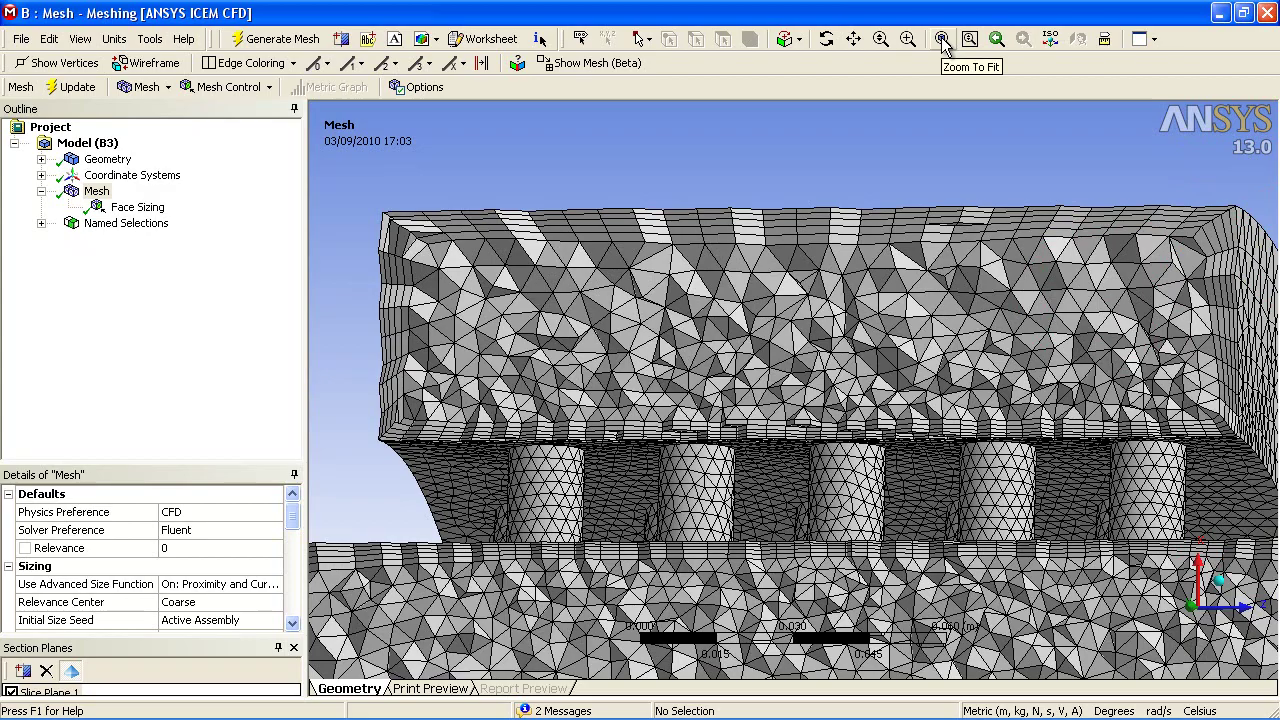
{"action": "left_click", "coordinate": [942, 40]}
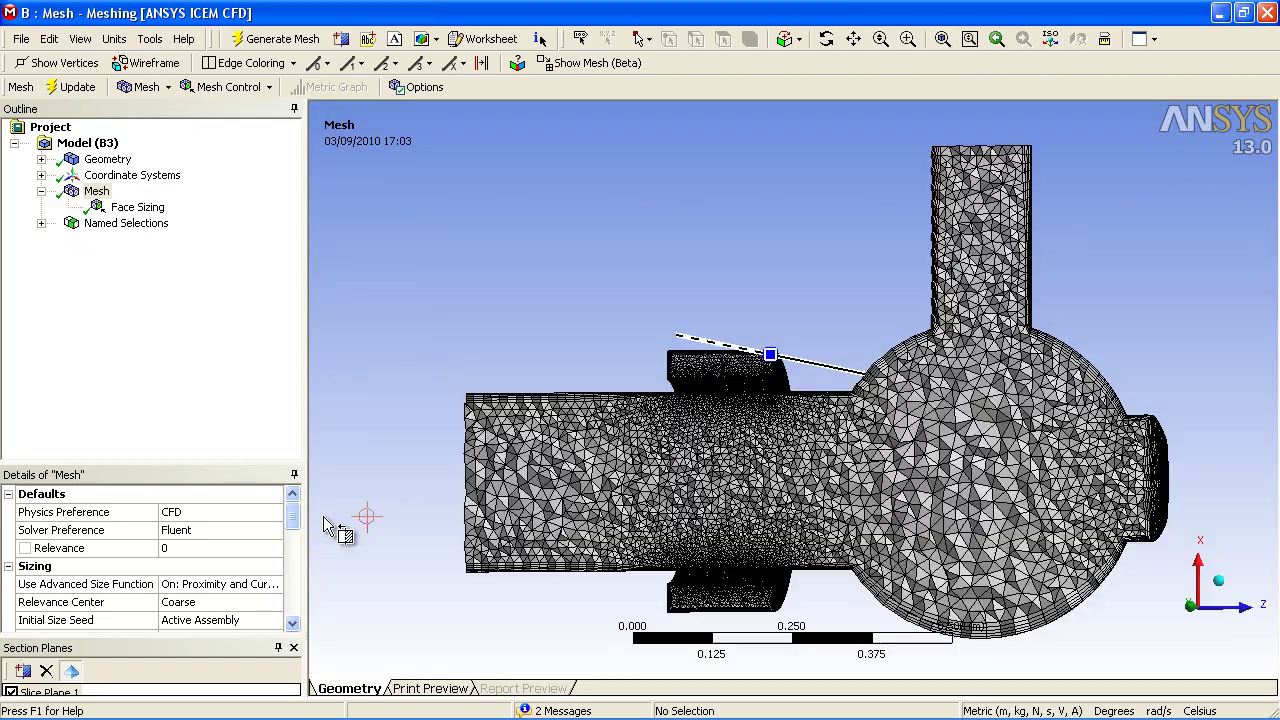
Show the mesh statistics: 562123 nodes and 2035975 elements
{"action": "scroll", "coordinate": [180, 625], "scroll_direction": "down", "scroll_amount": 6}
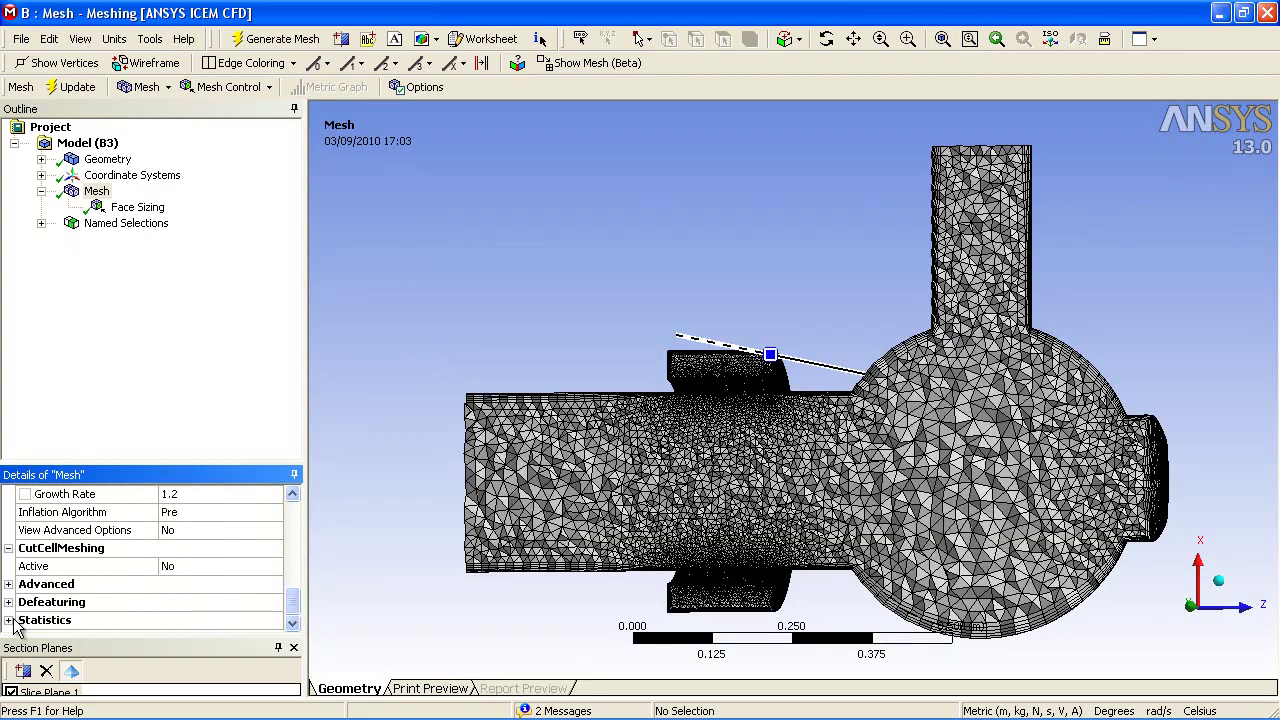
{"action": "left_click", "coordinate": [14, 621]}
{"action": "scroll", "coordinate": [292, 598], "scroll_direction": "down", "scroll_amount": 1}
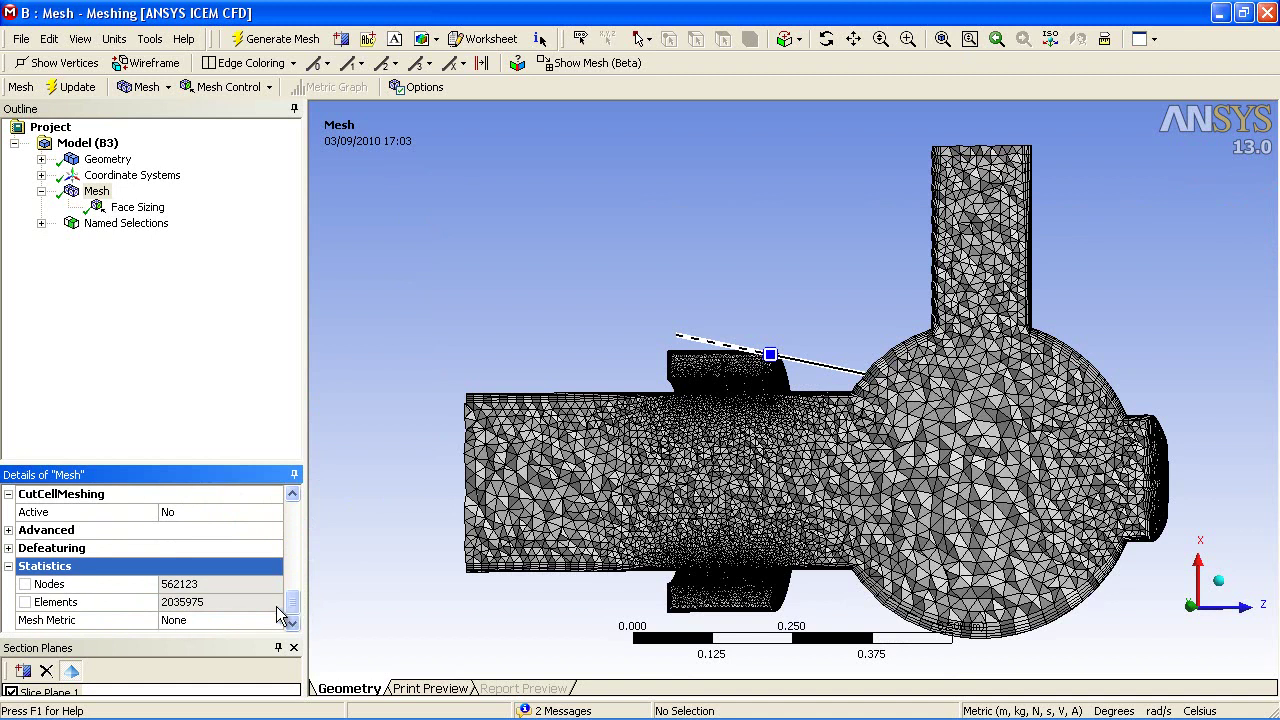
{"action": "left_click", "coordinate": [163, 603]}
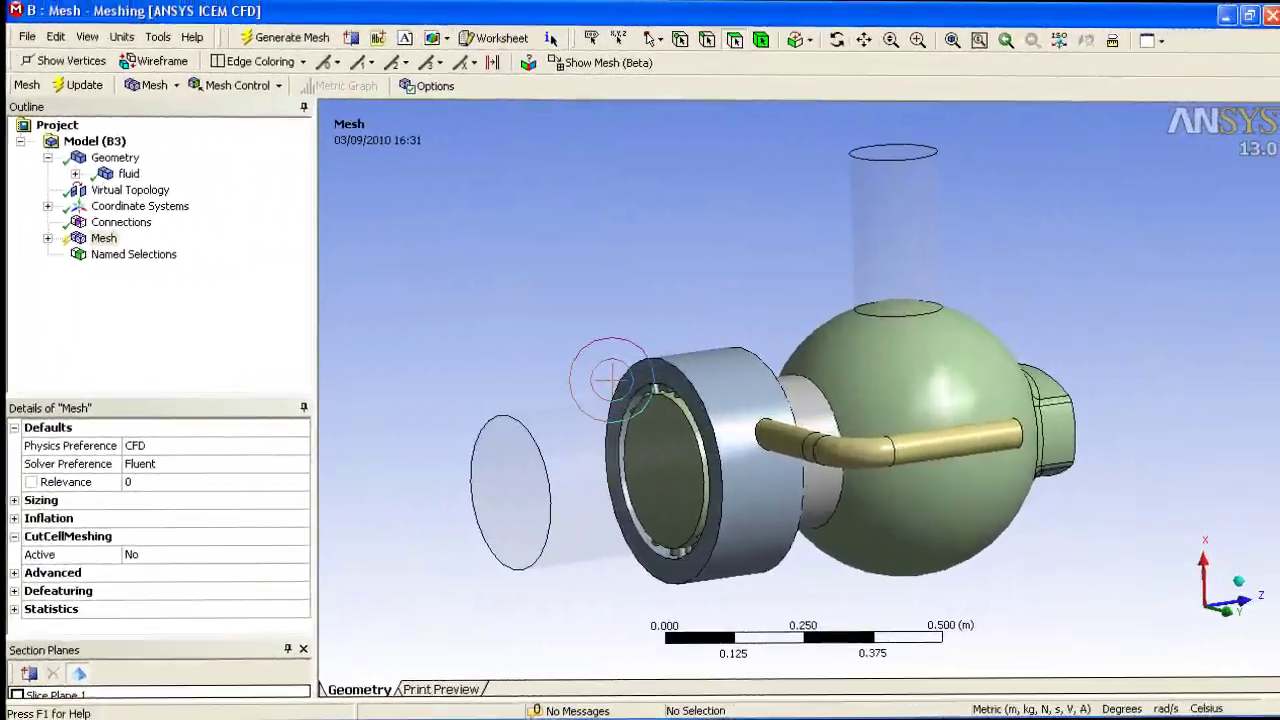
Zoom in on the edge of the ring, then fit the whole model back in view
{"action": "middle_click_drag", "start_coordinate": [540, 340], "coordinate": [652, 365]}
{"action": "right_click_drag", "start_coordinate": [652, 367], "coordinate": [775, 430]}
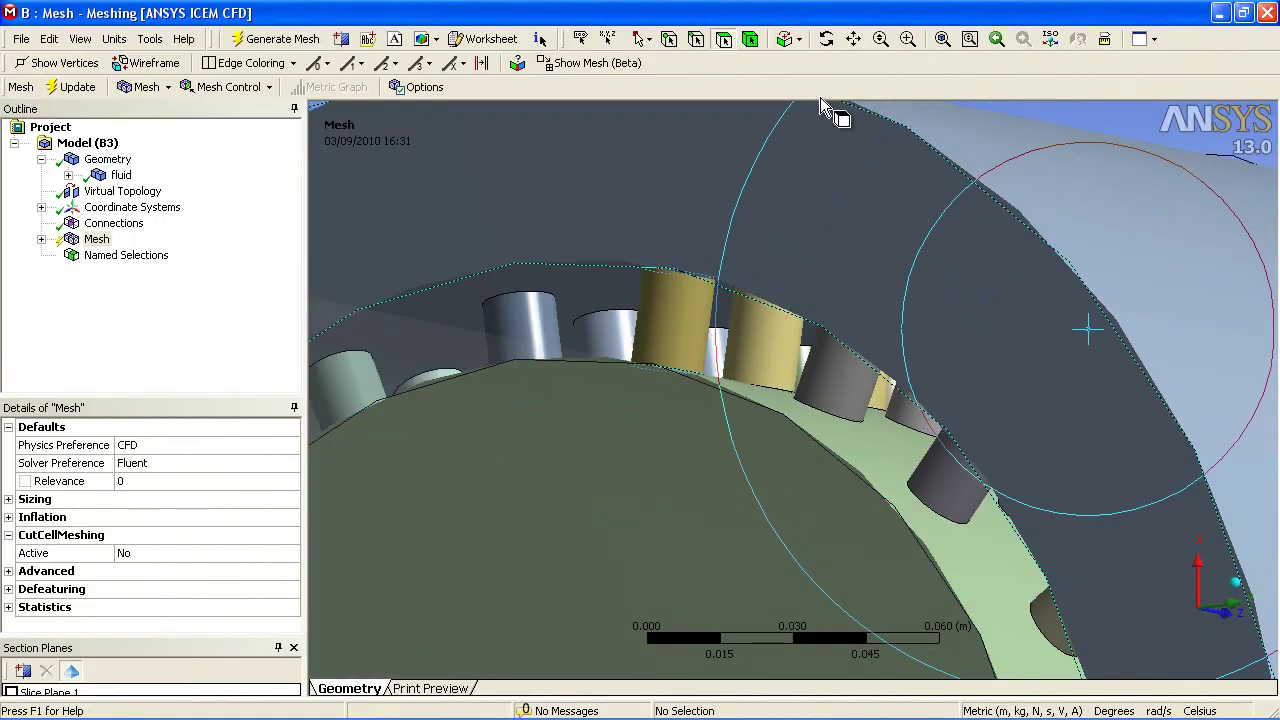
{"action": "left_click", "coordinate": [942, 38]}
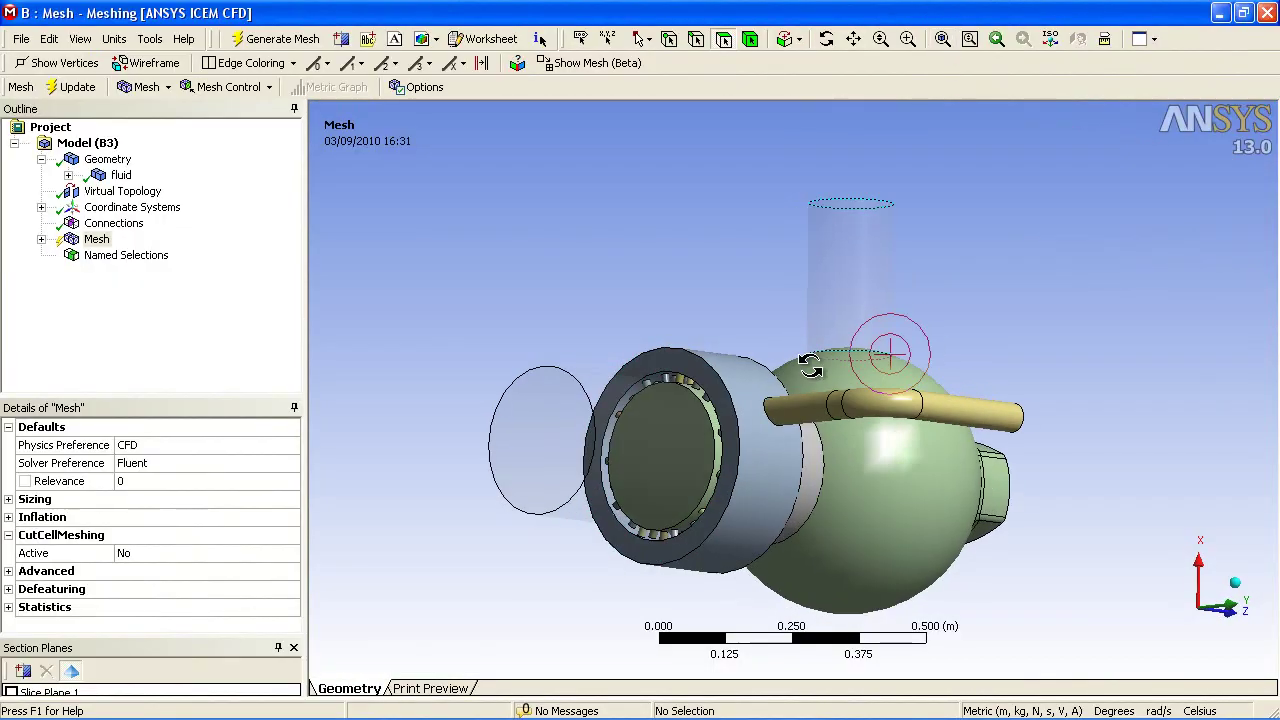
Review the first Sweep Method, Inflation 2 and Sweep Method 3 controls, then reselect Mesh
{"action": "left_click", "coordinate": [41, 239]}
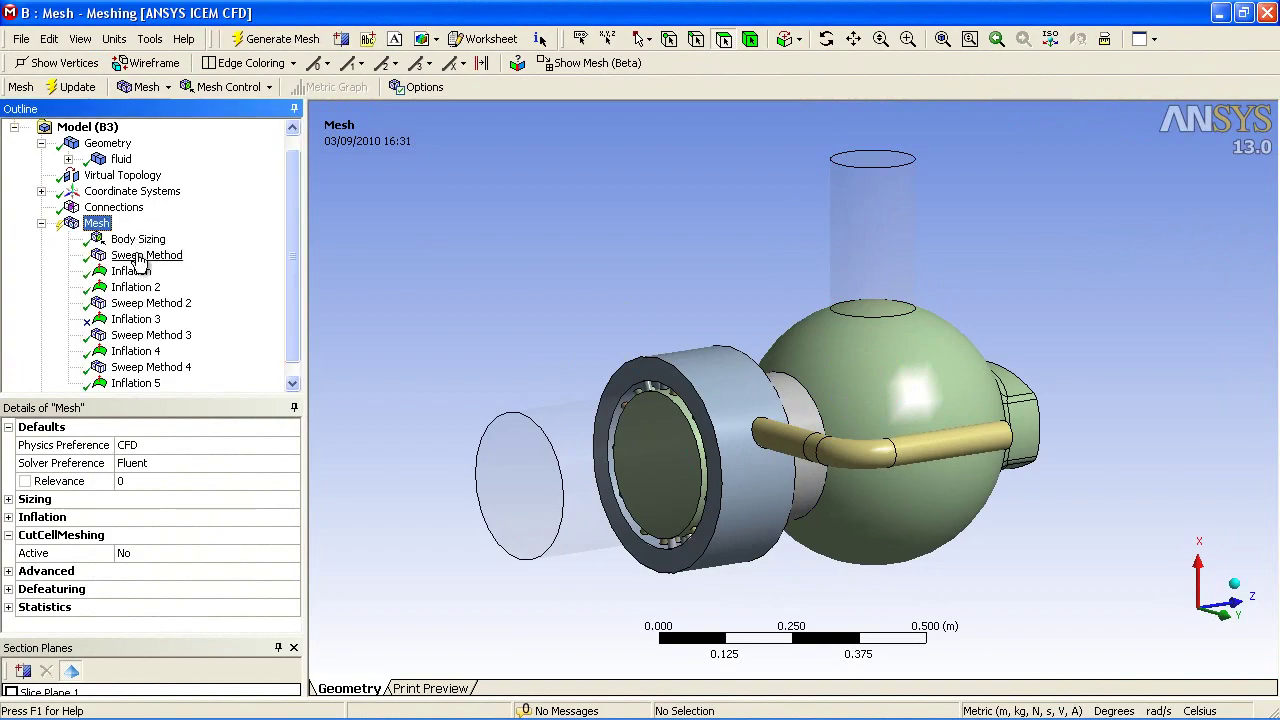
{"action": "left_click", "coordinate": [138, 255]}
{"action": "mouse_move", "coordinate": [820, 232]}
{"action": "middle_mouse_down"}
{"action": "mouse_move", "coordinate": [779, 267]}
{"action": "mouse_move", "coordinate": [823, 251]}
{"action": "middle_mouse_up"}
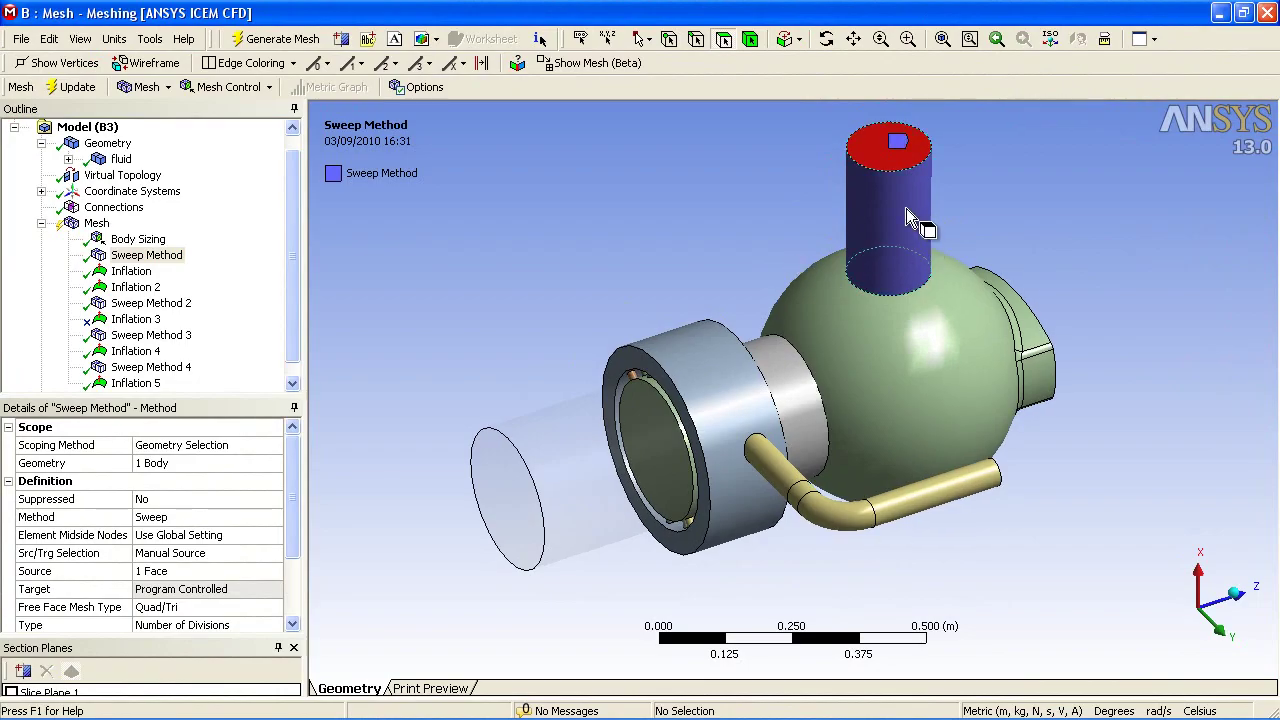
{"action": "left_click", "coordinate": [133, 288]}
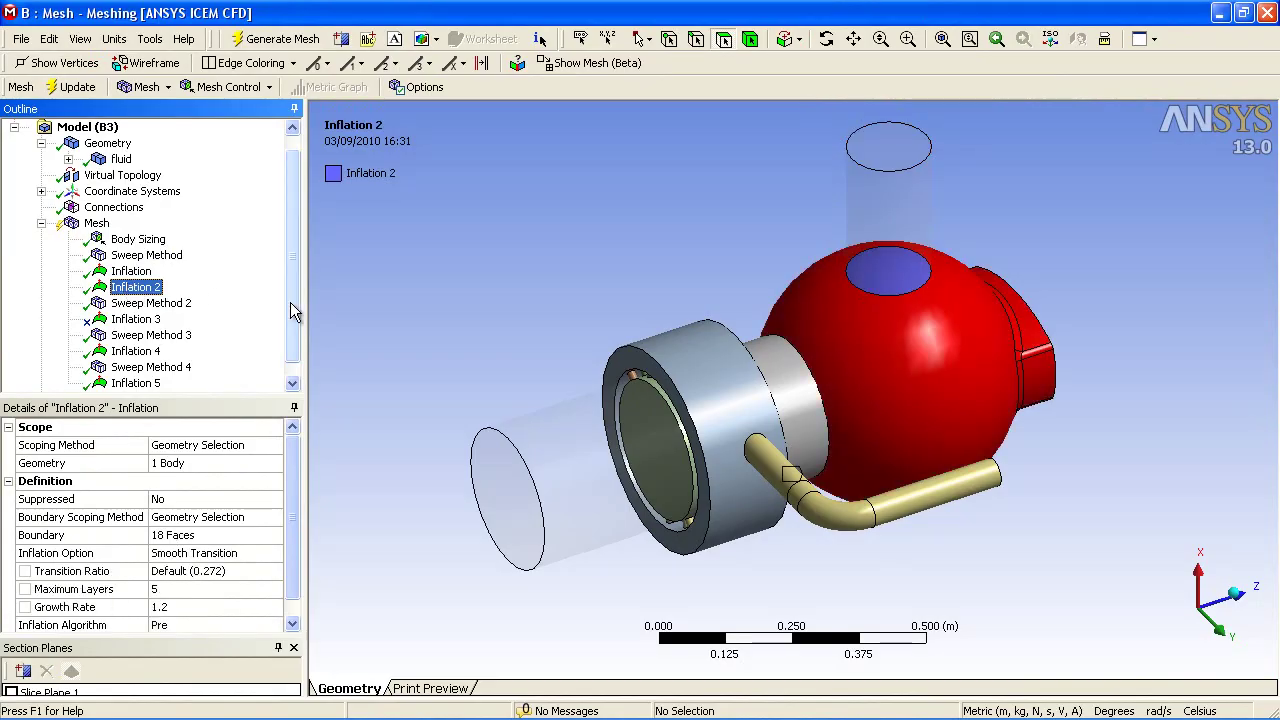
{"action": "scroll", "coordinate": [290, 316], "scroll_direction": "down", "scroll_amount": 1}
{"action": "left_click", "coordinate": [152, 320]}
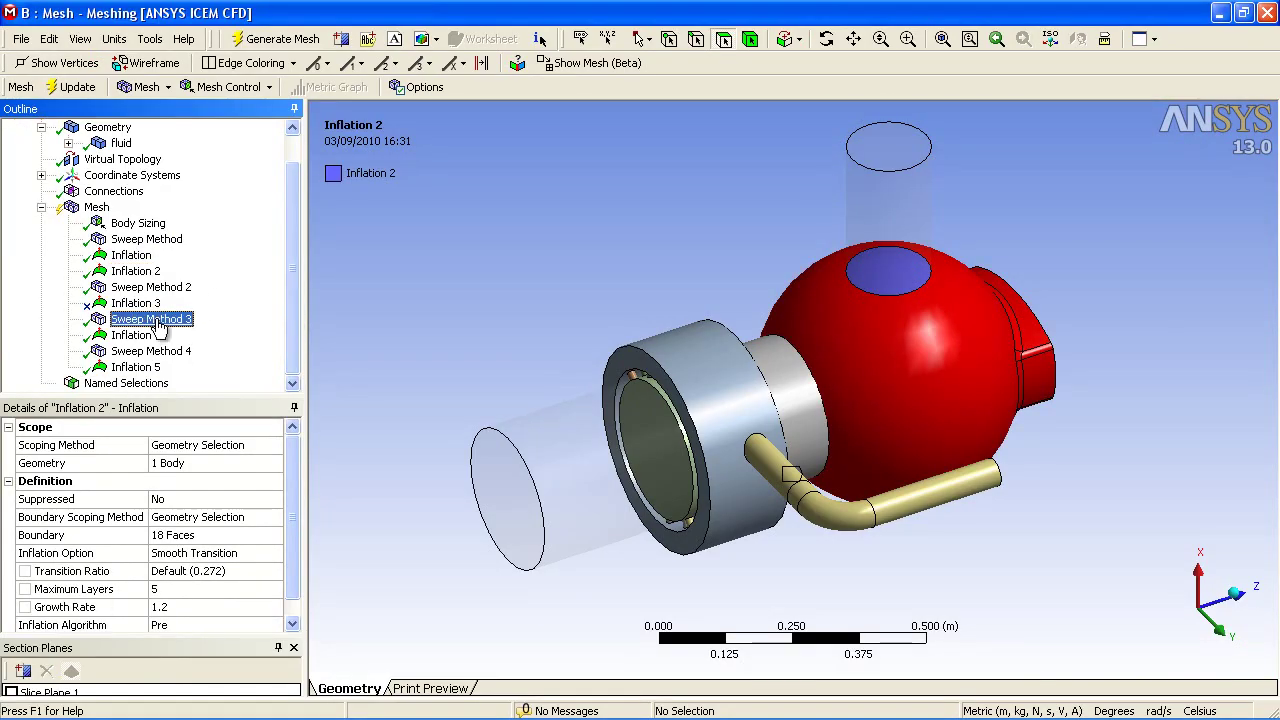
{"action": "mouse_move", "coordinate": [541, 322]}
{"action": "left_mouse_down"}
{"action": "mouse_move", "coordinate": [543, 271]}
{"action": "mouse_move", "coordinate": [539, 297]}
{"action": "left_mouse_up"}
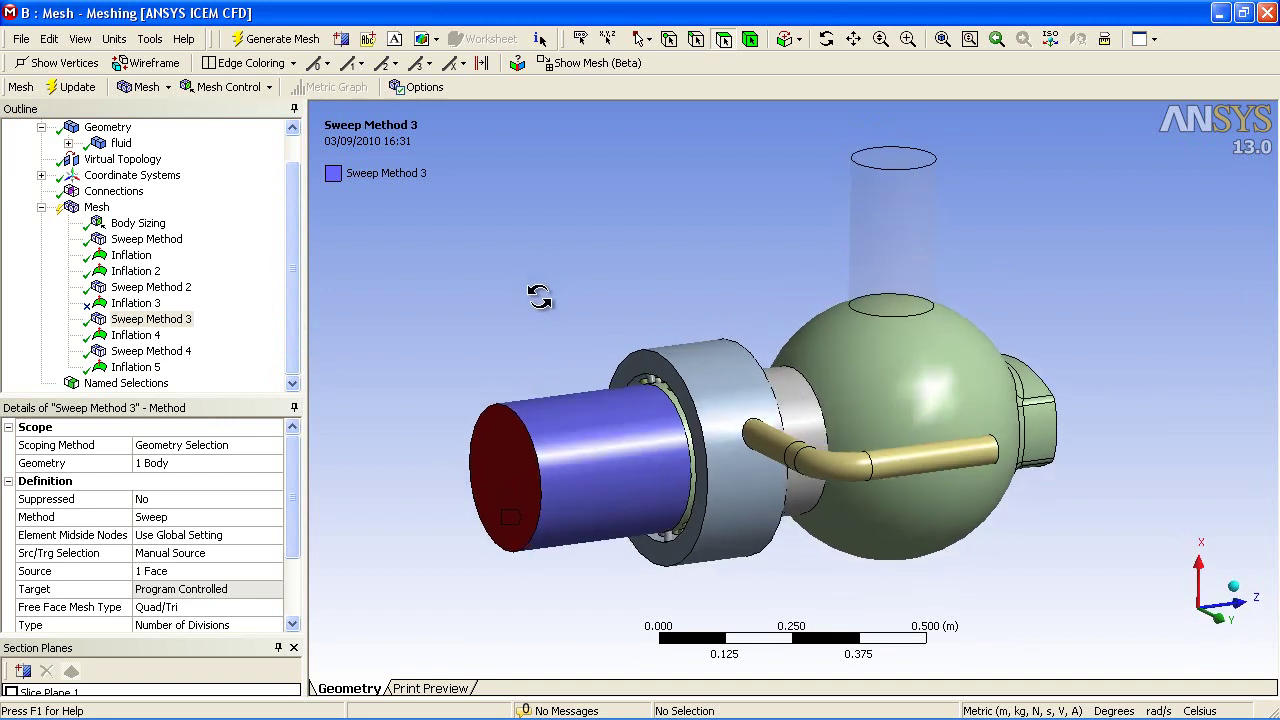
{"action": "left_click", "coordinate": [96, 208]}
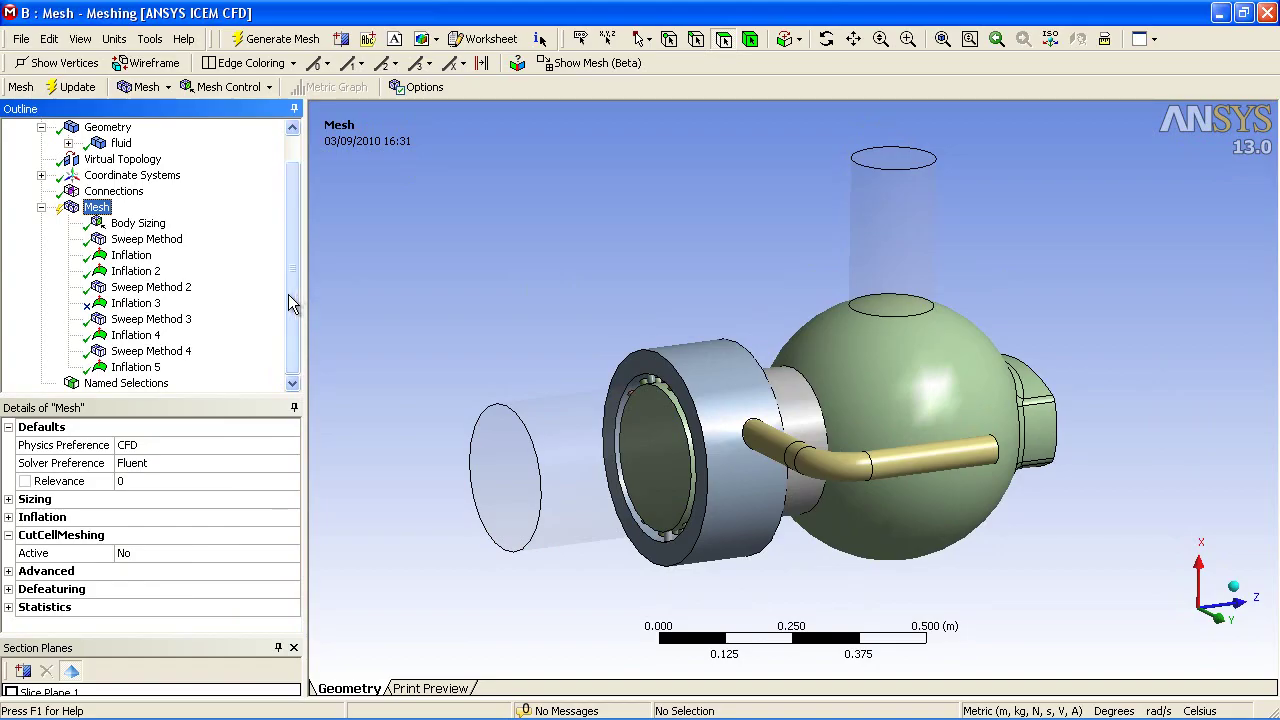
Run Generate Mesh on the Mesh node to build the decomposed sweep/hex-dominant mesh
{"action": "right_click", "coordinate": [96, 207]}
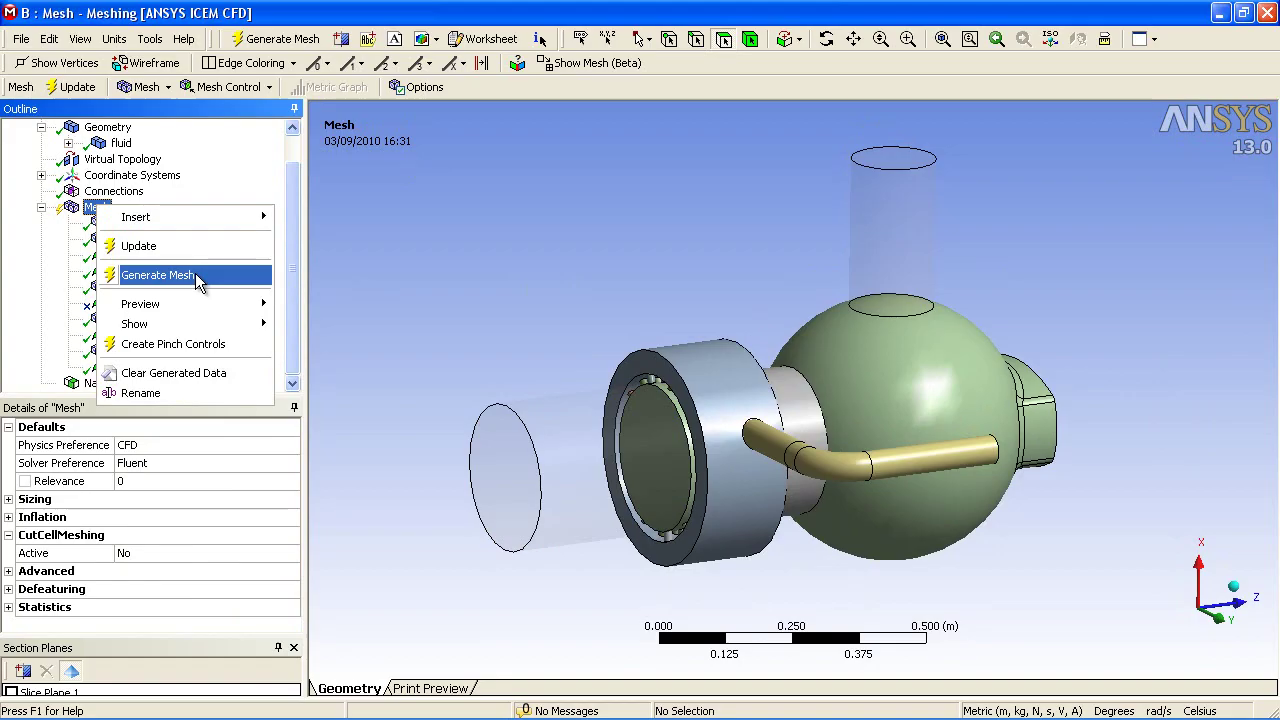
{"action": "left_click", "coordinate": [197, 278]}
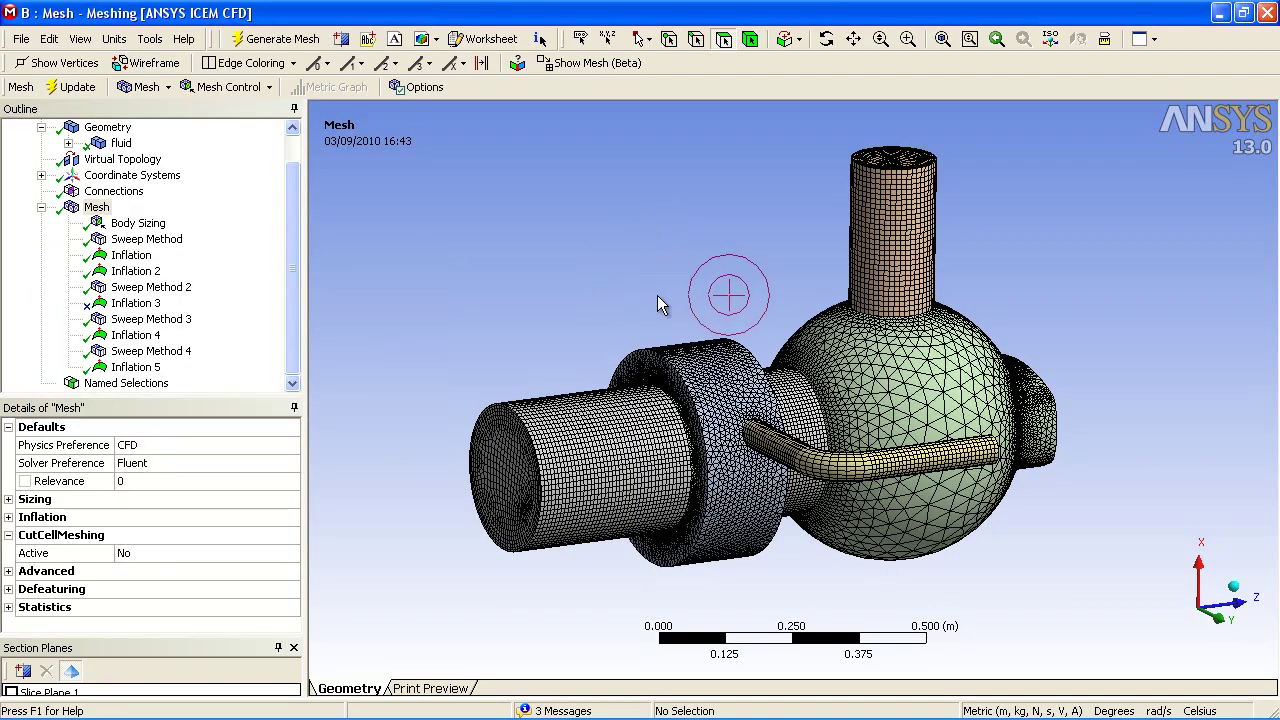
Collapse the Mesh node and view the new mesh end-on at the inlet disk
{"action": "left_click", "coordinate": [42, 209]}
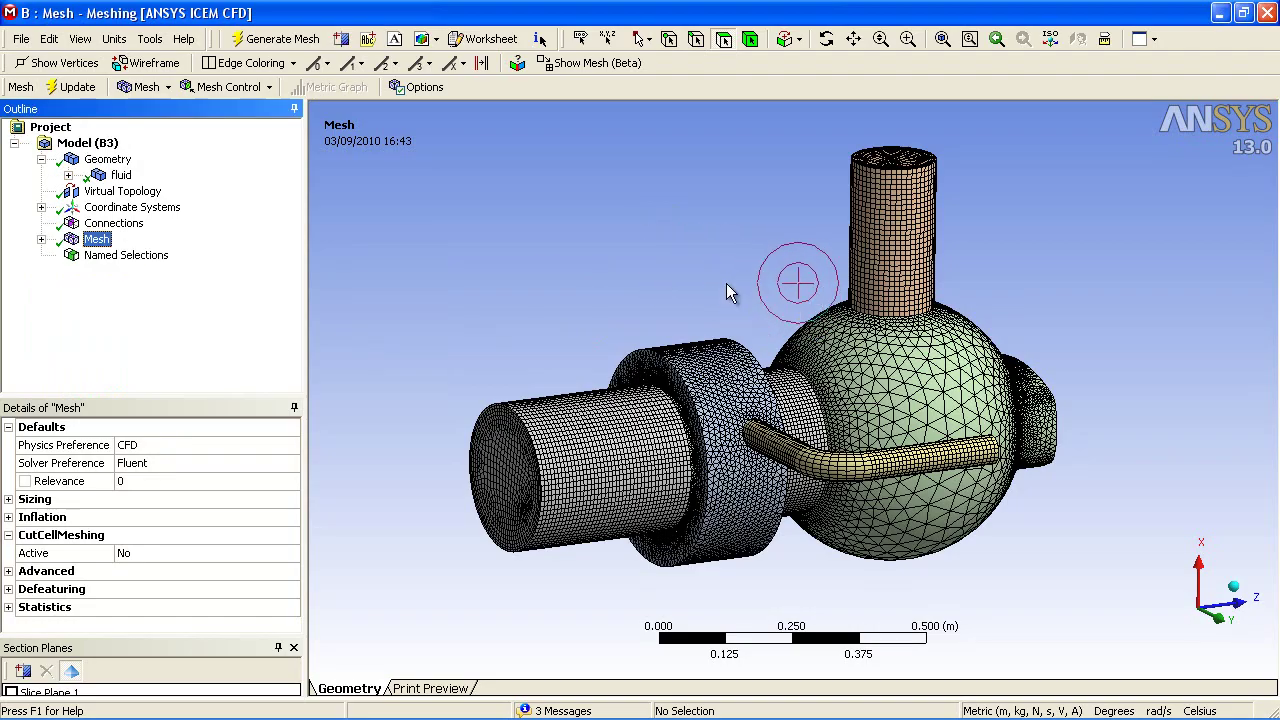
{"action": "left_click_drag", "start_coordinate": [630, 370], "coordinate": [765, 360]}
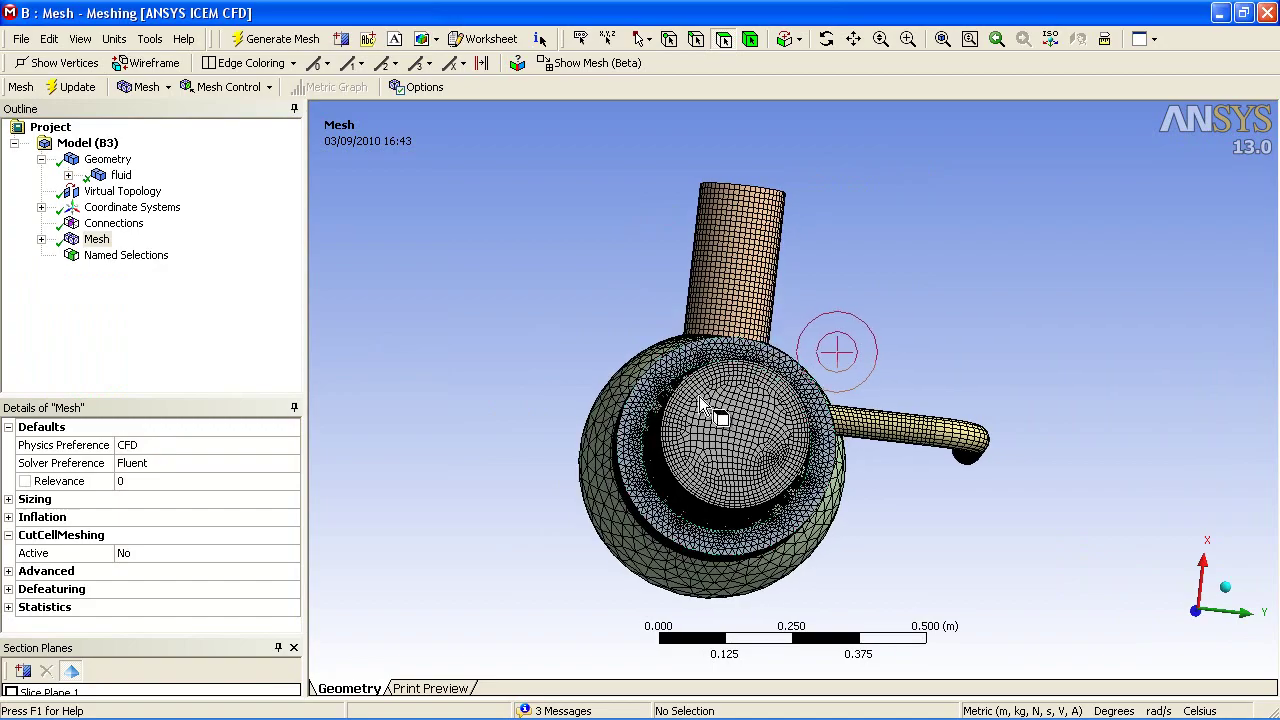
{"action": "scroll", "coordinate": [811, 505], "scroll_direction": "up", "scroll_amount": 5}
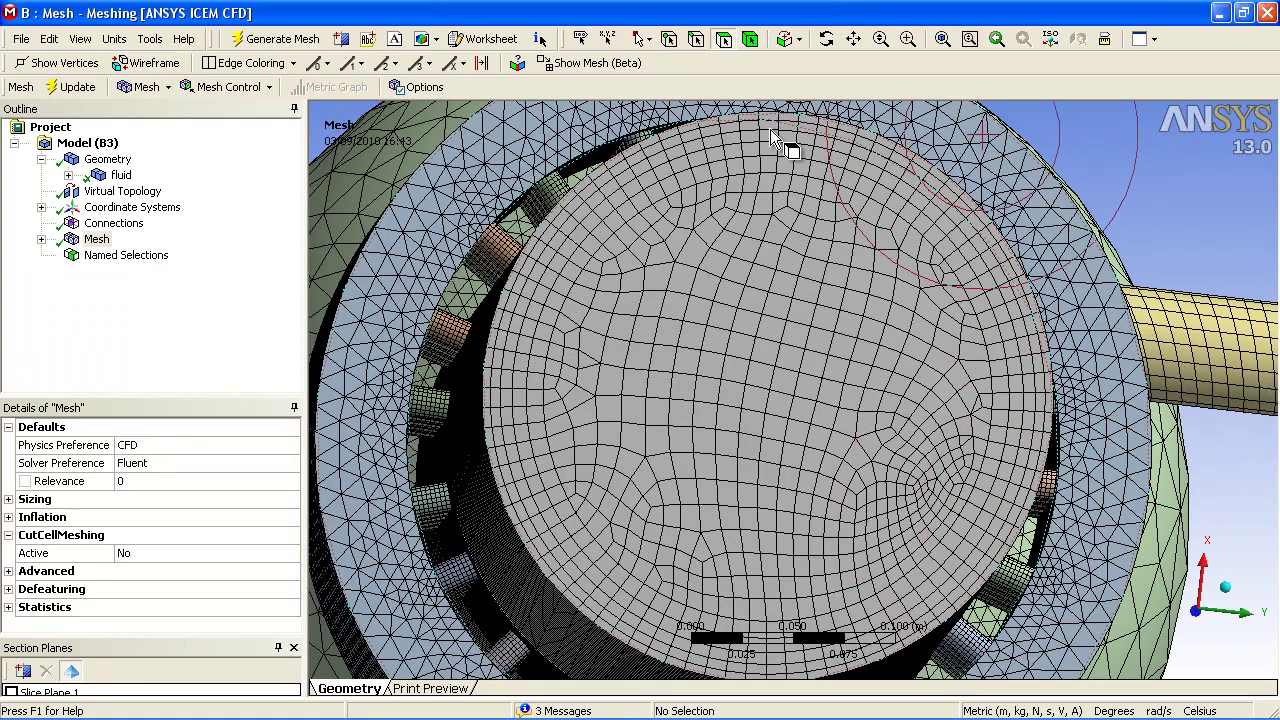
{"action": "left_click", "coordinate": [942, 39]}
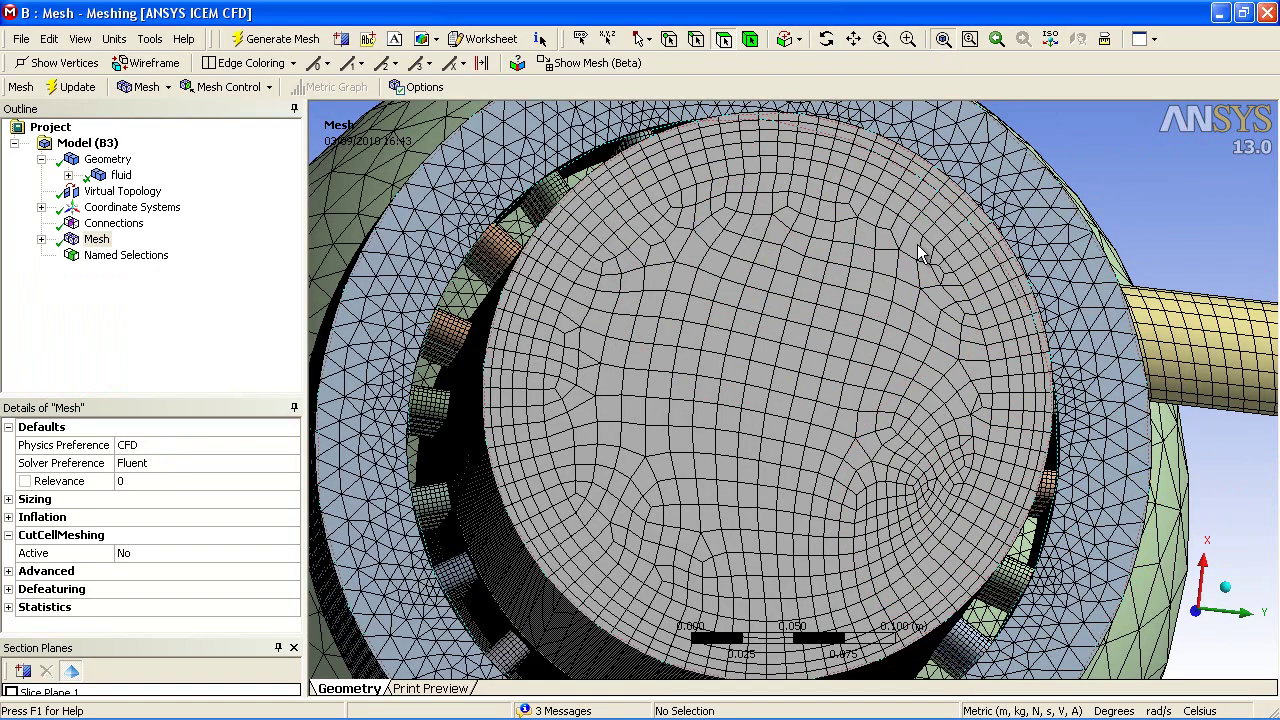
Rotate and zoom to inspect the mesh on the small tube end
{"action": "left_click_drag", "start_coordinate": [824, 250], "coordinate": [511, 371]}
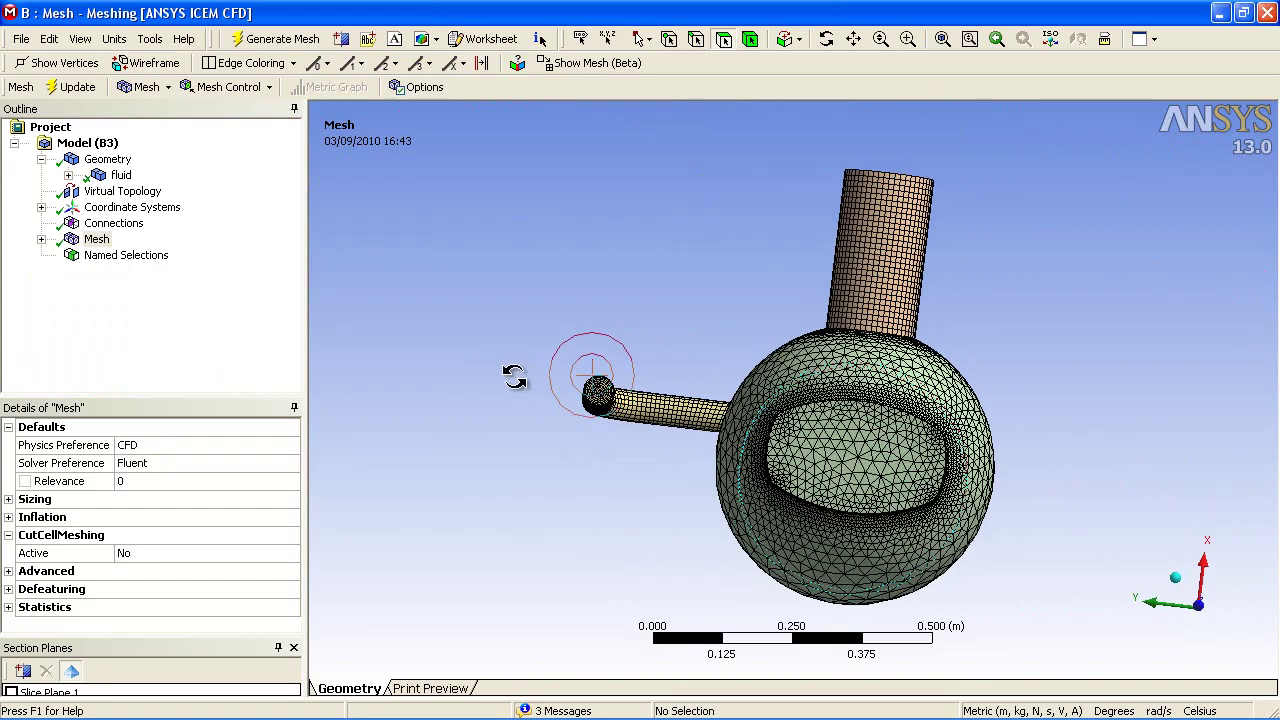
{"action": "scroll", "coordinate": [580, 355], "scroll_direction": "up", "scroll_amount": 5}
{"action": "left_click_drag", "start_coordinate": [710, 375], "coordinate": [714, 445]}
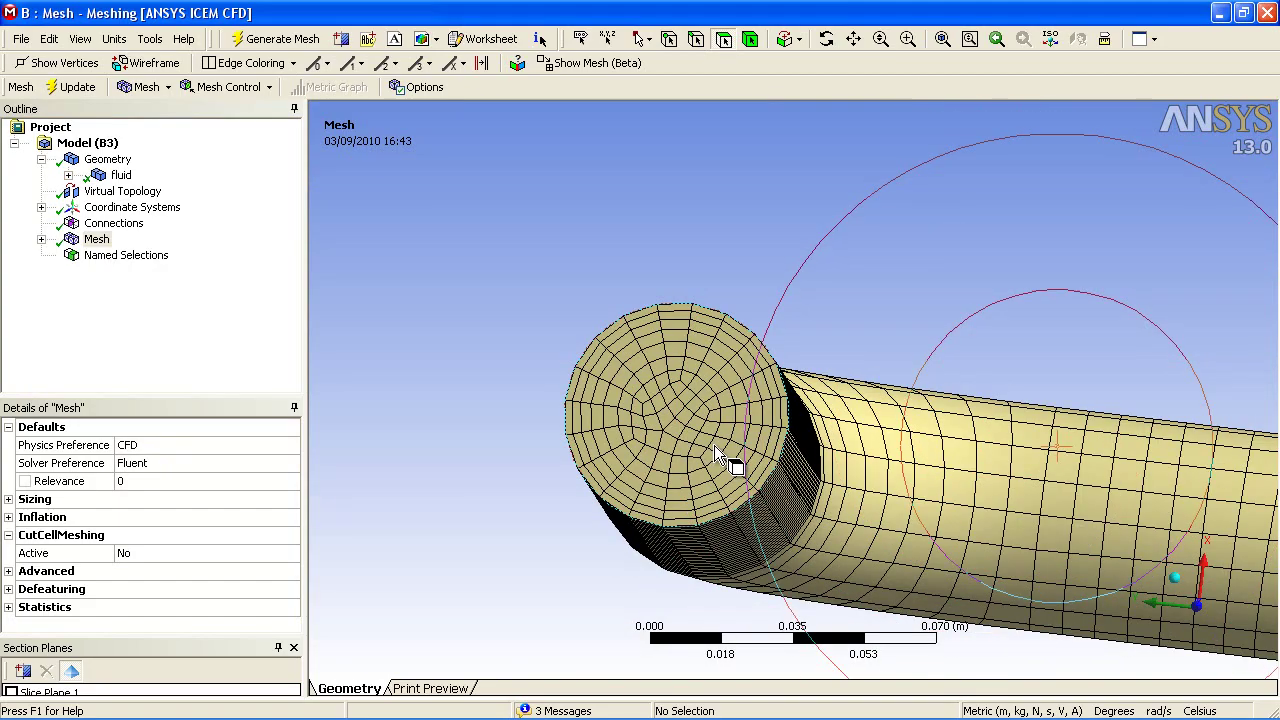
{"action": "left_click", "coordinate": [942, 39]}
Tilt the model to inspect the mesh on the collar and bent tube
{"action": "left_click_drag", "start_coordinate": [958, 127], "coordinate": [950, 488]}
{"action": "scroll", "coordinate": [923, 300], "scroll_direction": "up", "scroll_amount": 3}
{"action": "scroll", "coordinate": [950, 488], "scroll_direction": "up", "scroll_amount": 5}
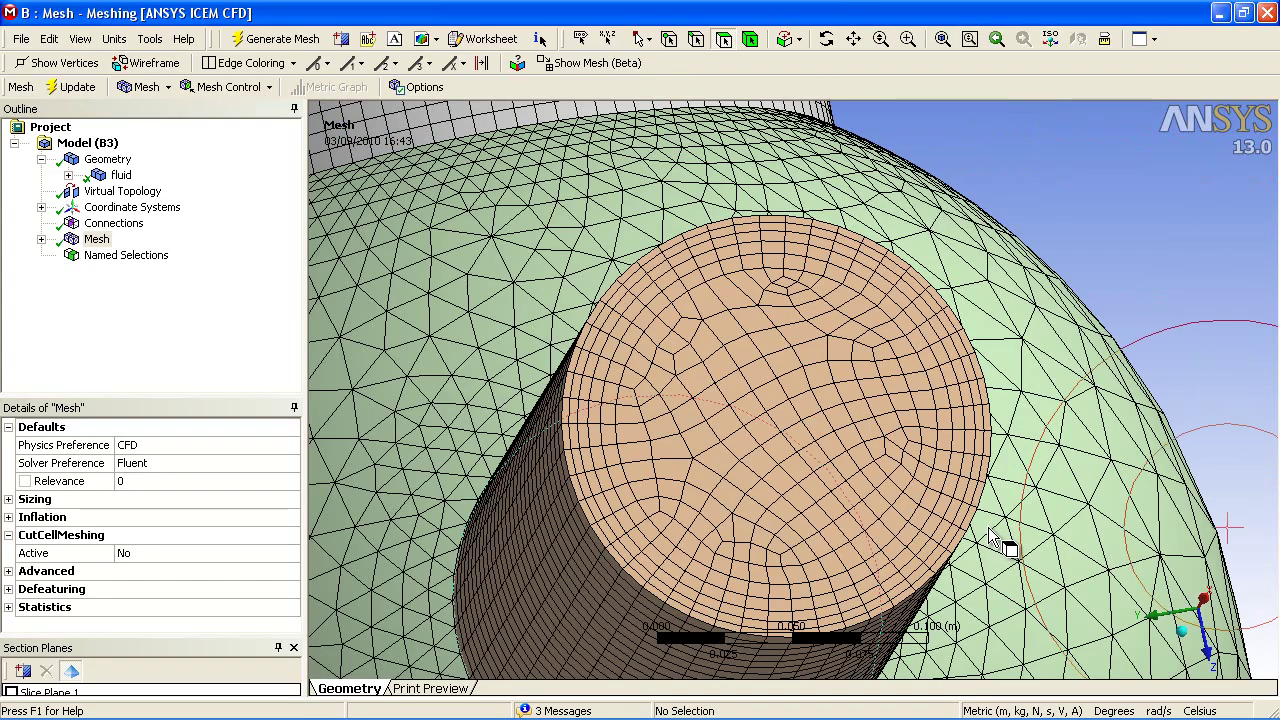
{"action": "left_click", "coordinate": [942, 39]}
Zoom in and rotate around the ring of pillars to examine their structured hexahedral cells
{"action": "left_click_drag", "start_coordinate": [980, 294], "coordinate": [749, 363]}
{"action": "left_click_drag", "start_coordinate": [759, 411], "coordinate": [760, 412]}
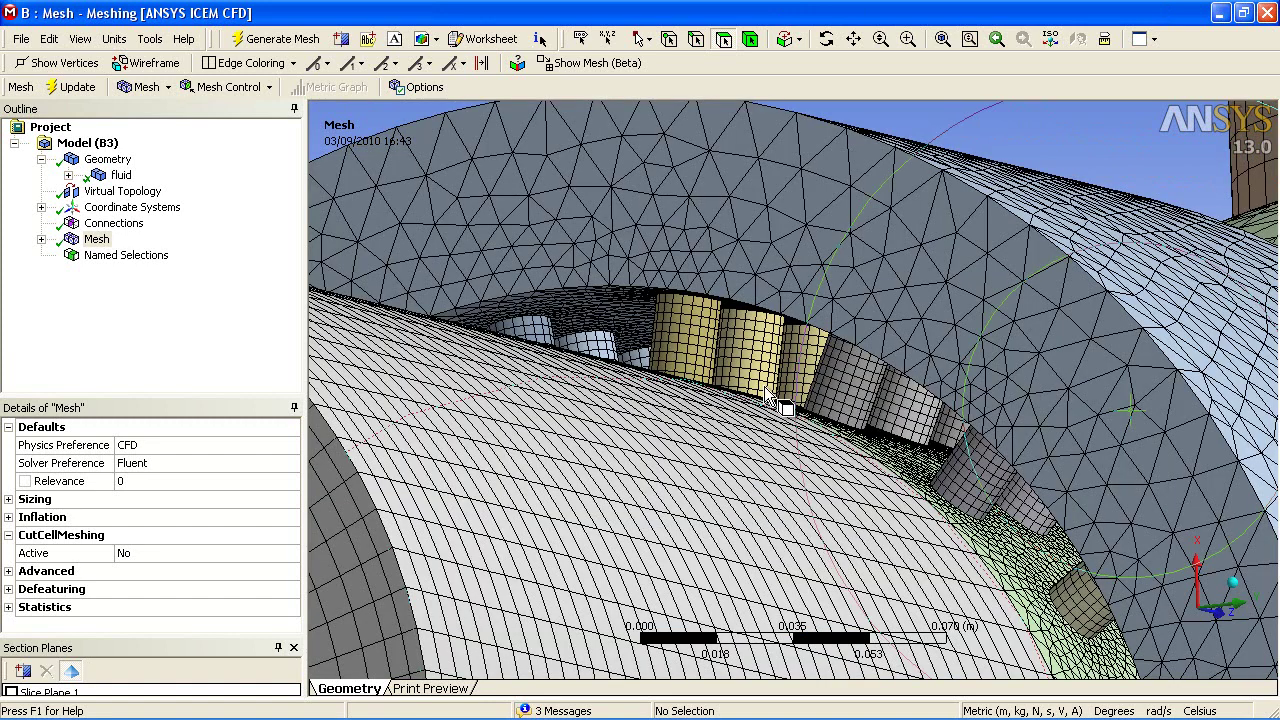
{"action": "scroll", "coordinate": [815, 410], "scroll_direction": "up", "scroll_amount": 3}
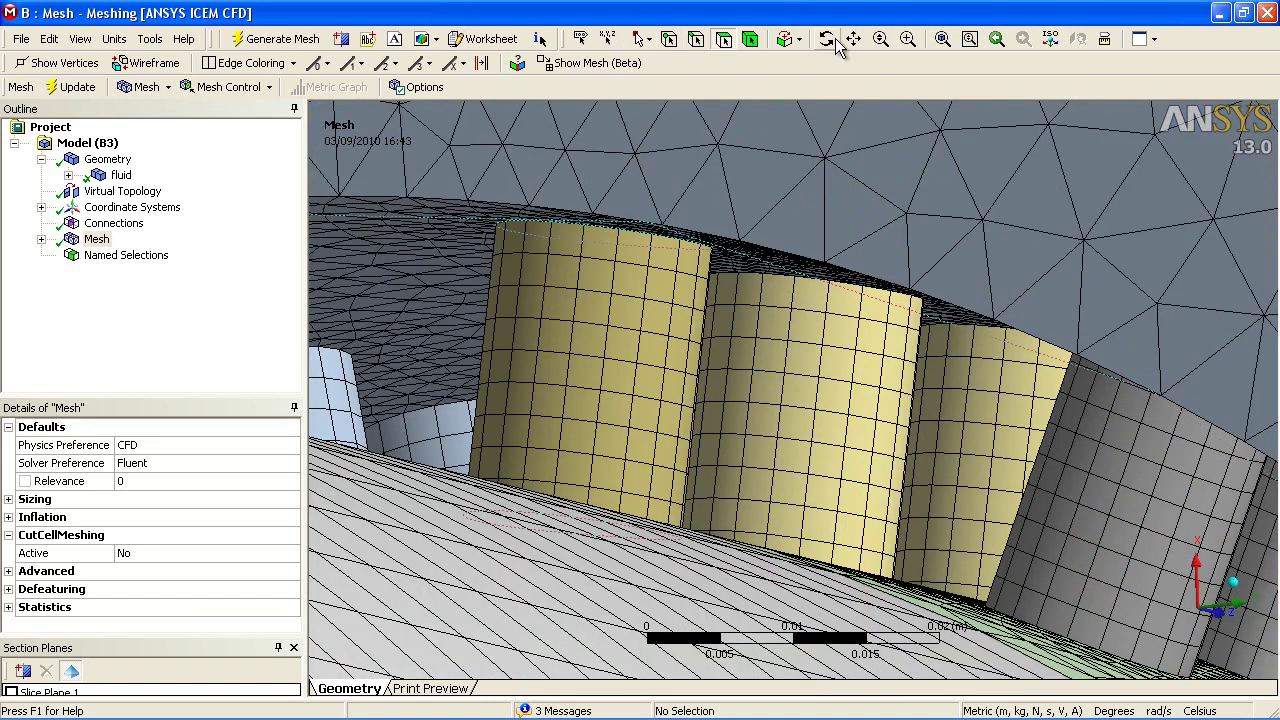
{"action": "left_click", "coordinate": [827, 38]}
{"action": "left_click_drag", "start_coordinate": [793, 390], "coordinate": [782, 447]}
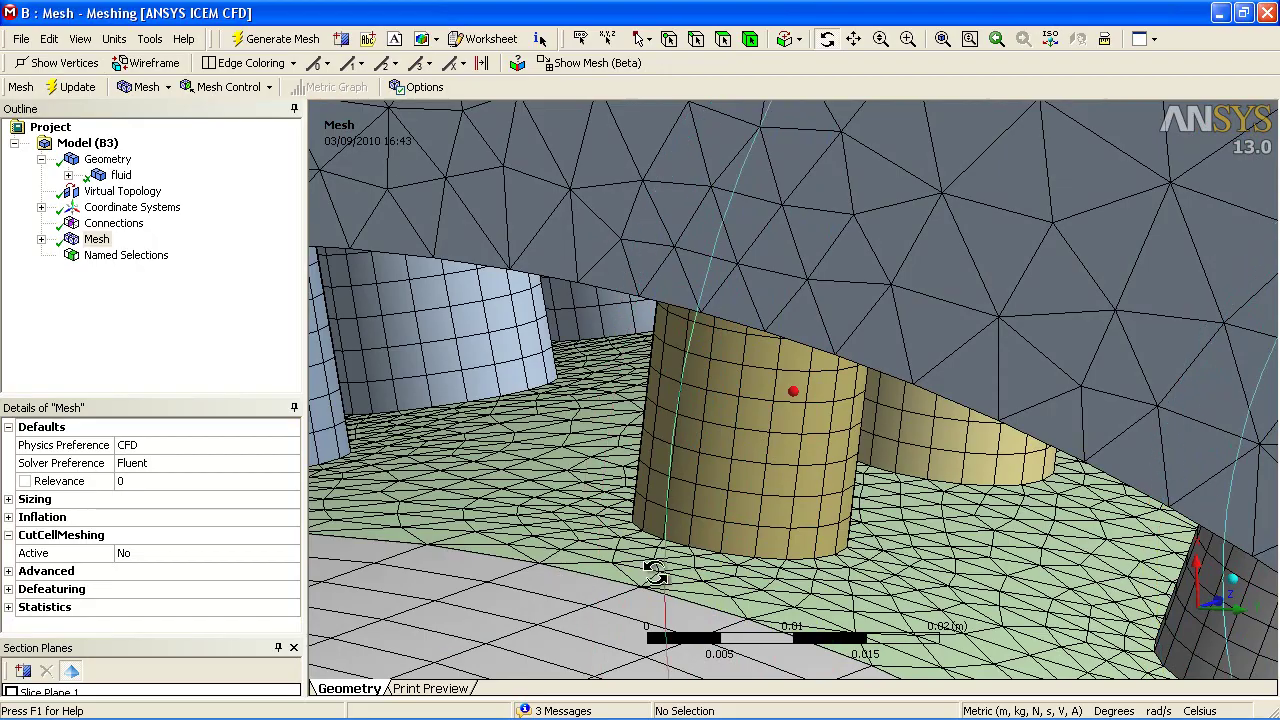
{"action": "scroll", "coordinate": [686, 500], "scroll_direction": "down", "scroll_amount": 5}
{"action": "scroll", "coordinate": [688, 500], "scroll_direction": "down", "scroll_amount": 8}
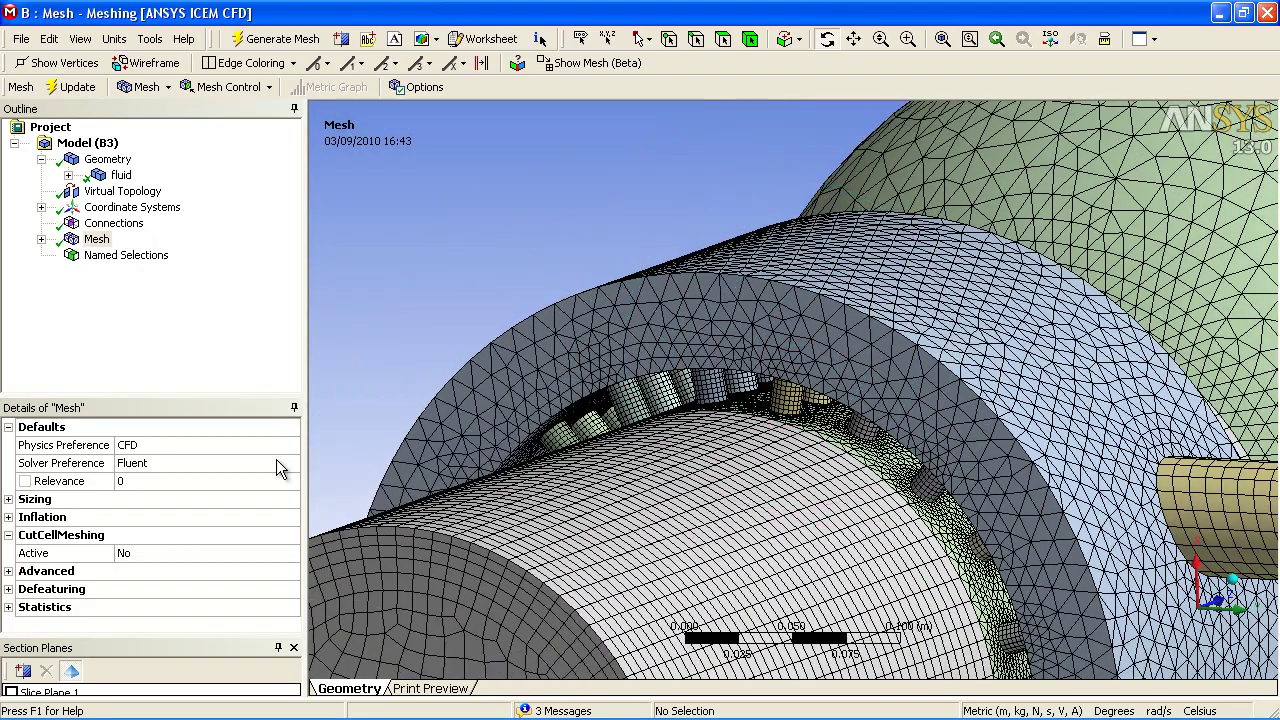
Expand Statistics in Details of "Mesh" and select the 1469804 element count
{"action": "left_click", "coordinate": [8, 607]}
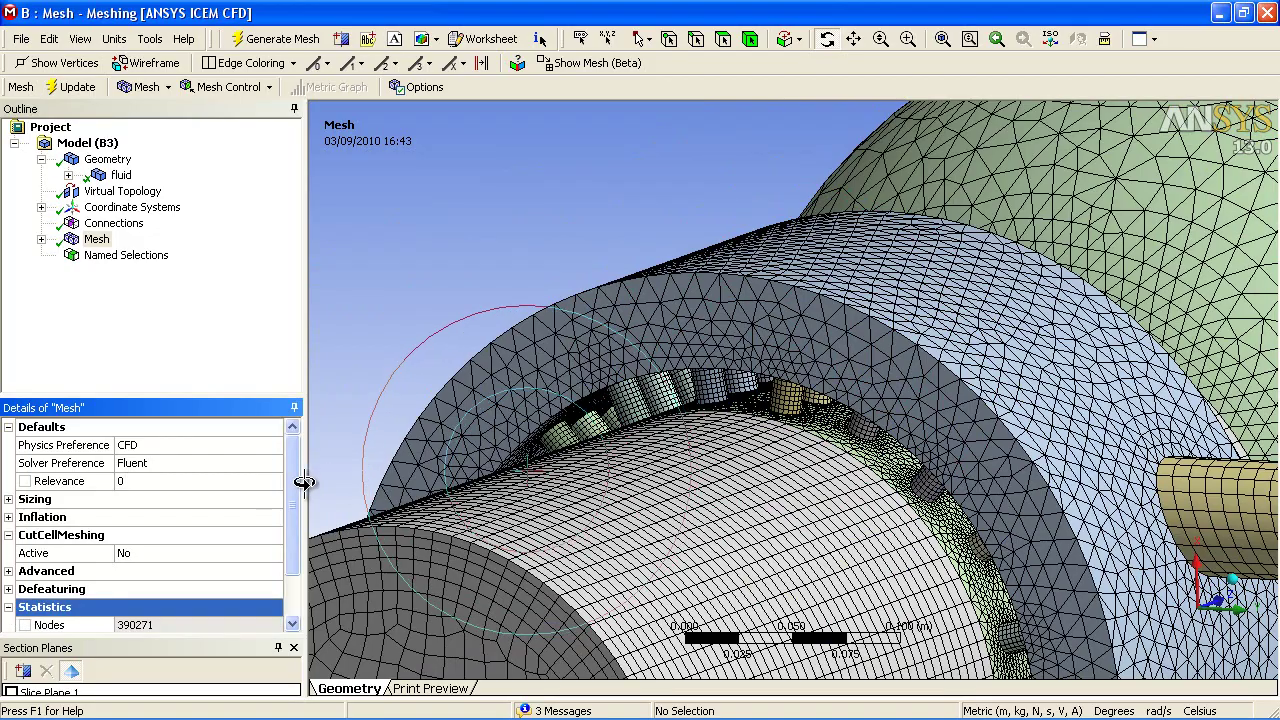
{"action": "left_click_drag", "start_coordinate": [288, 485], "coordinate": [288, 548]}
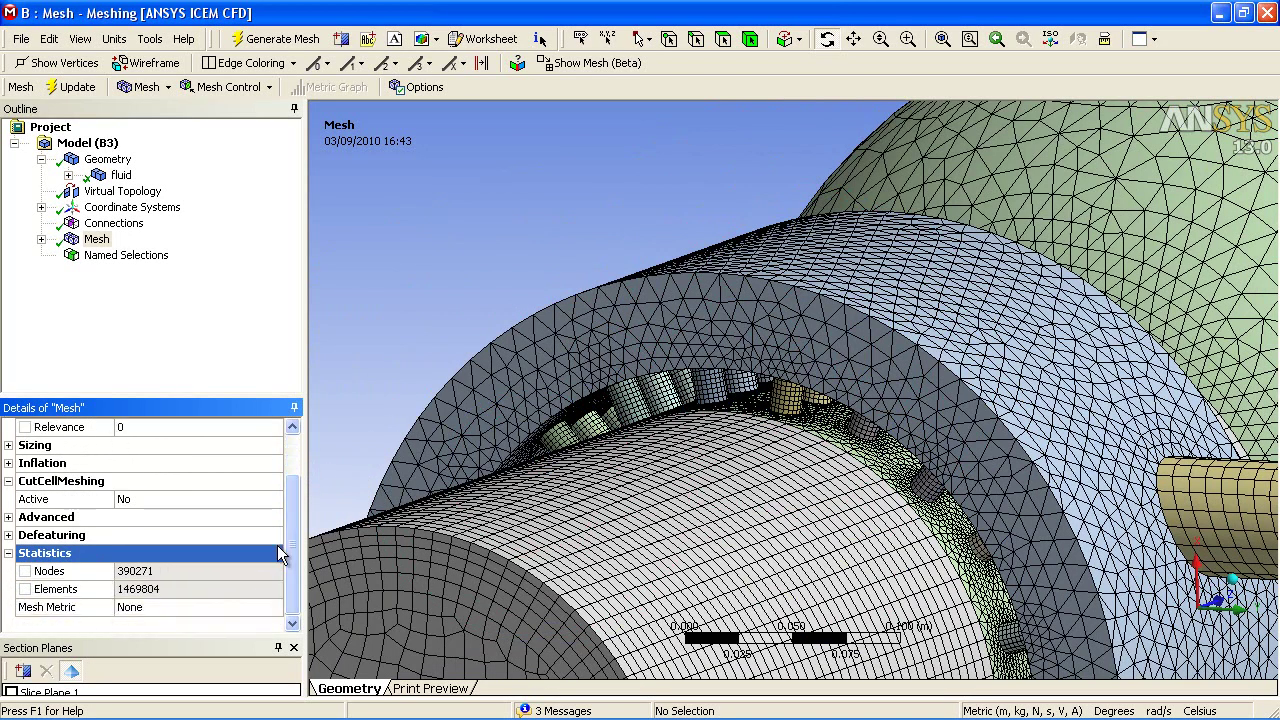
{"action": "left_click", "coordinate": [161, 589]}
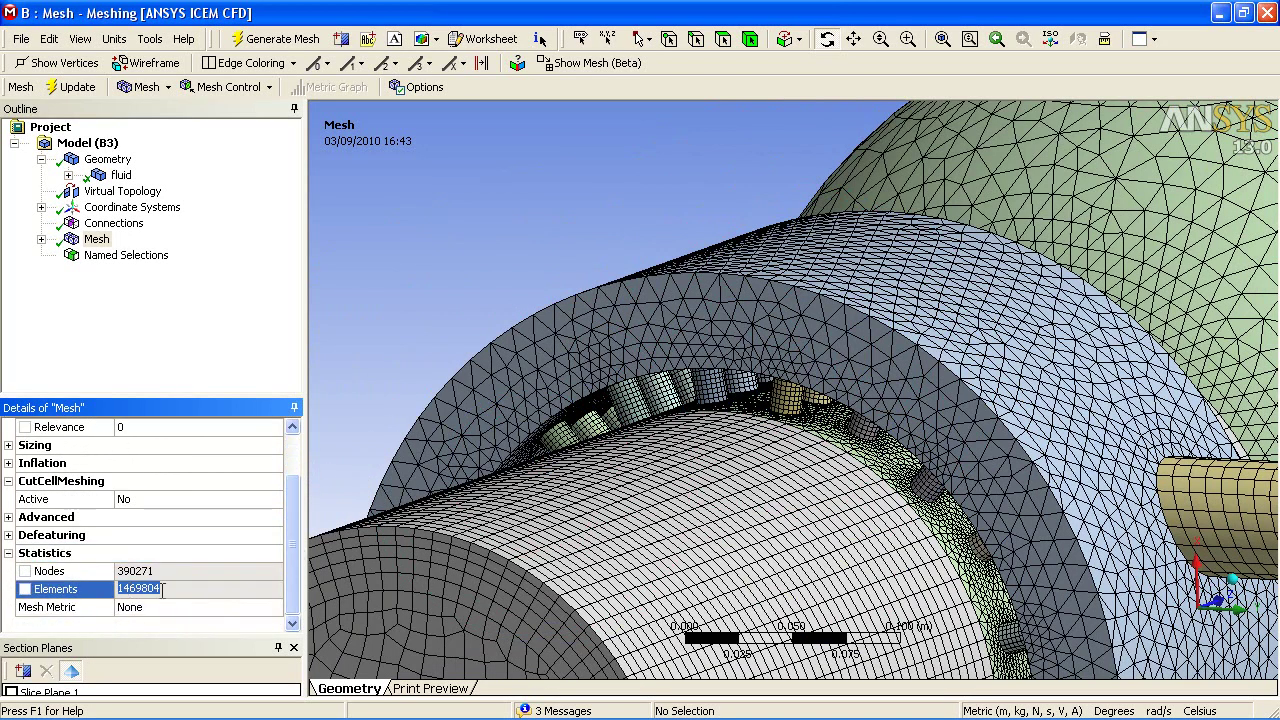